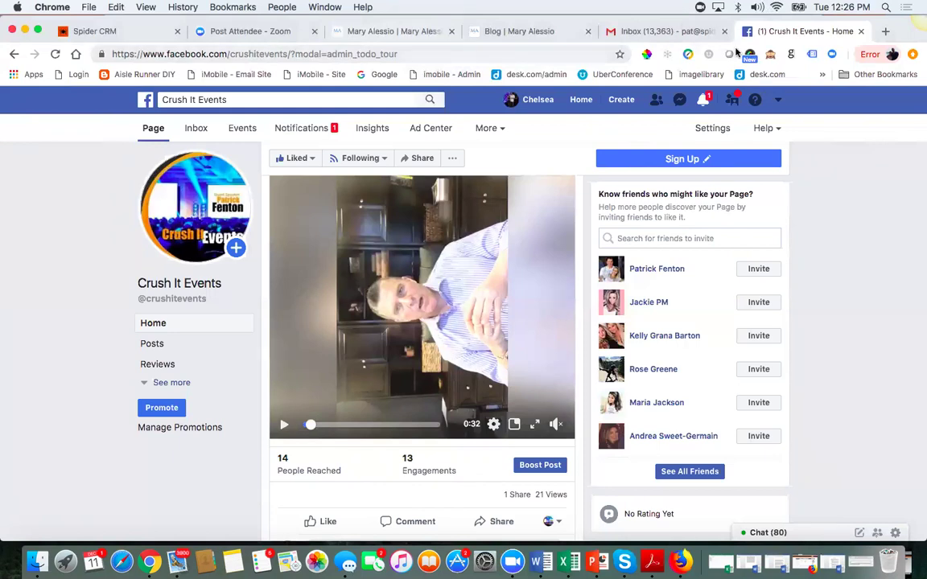
Open the managed commercial real estate page from the account's pages and dismiss its page-basics completion notice
click(778, 101)
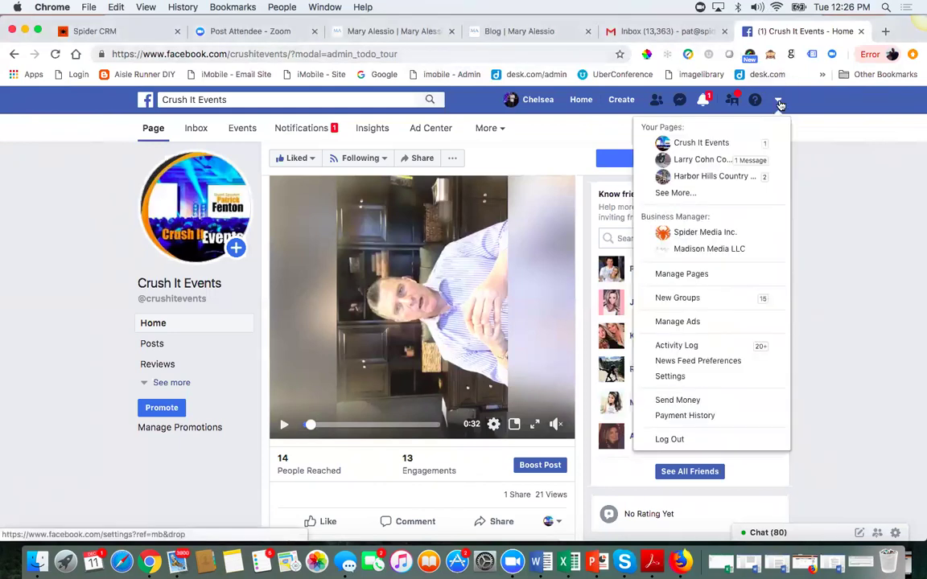
click(815, 165)
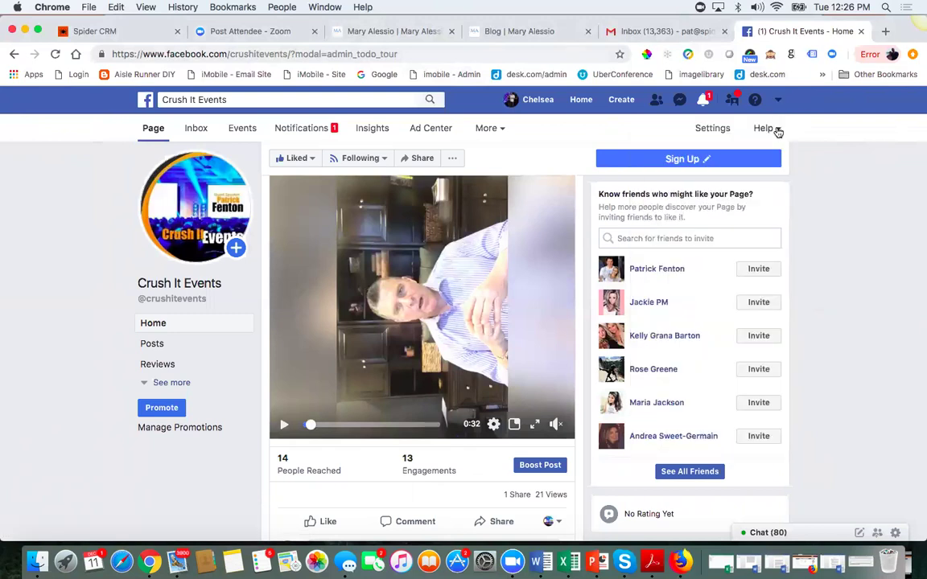
click(778, 99)
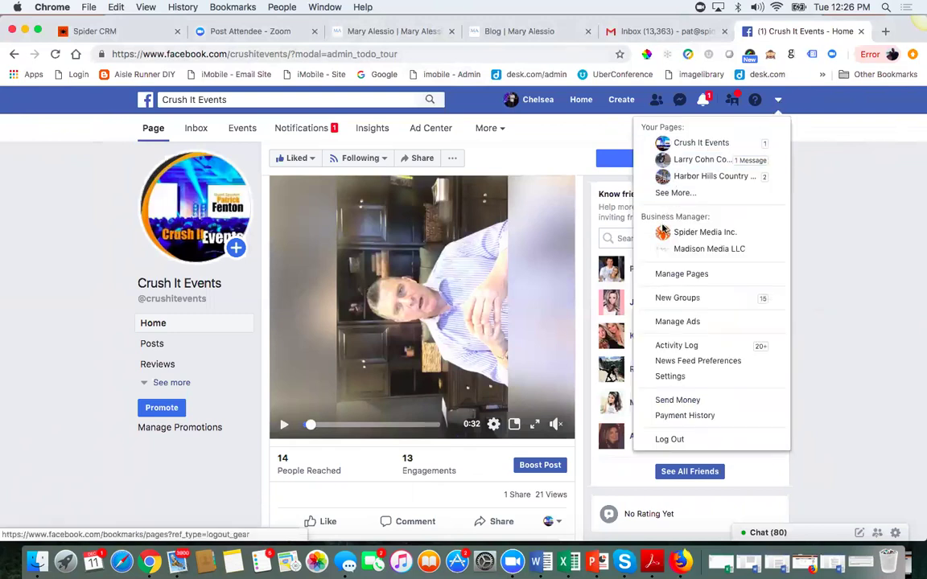
click(691, 160)
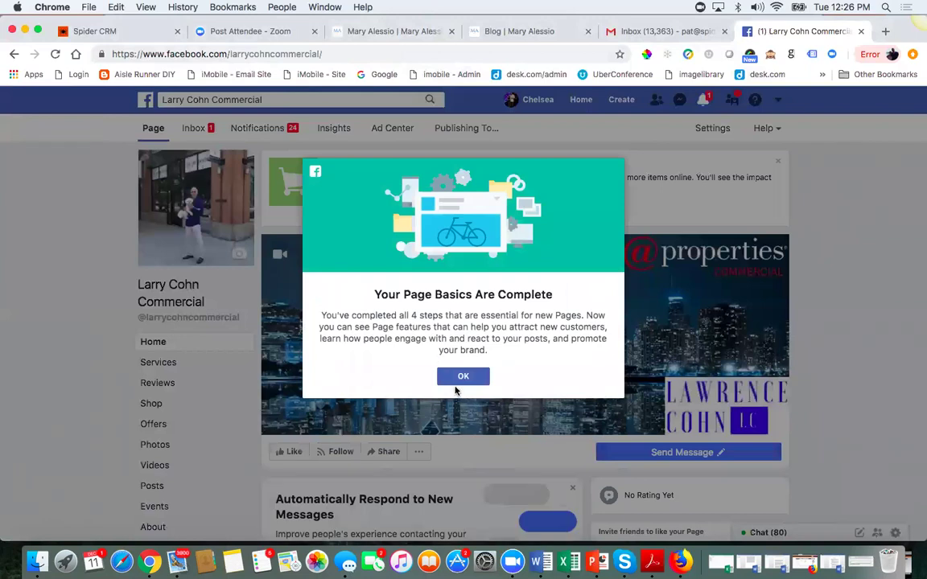
click(461, 377)
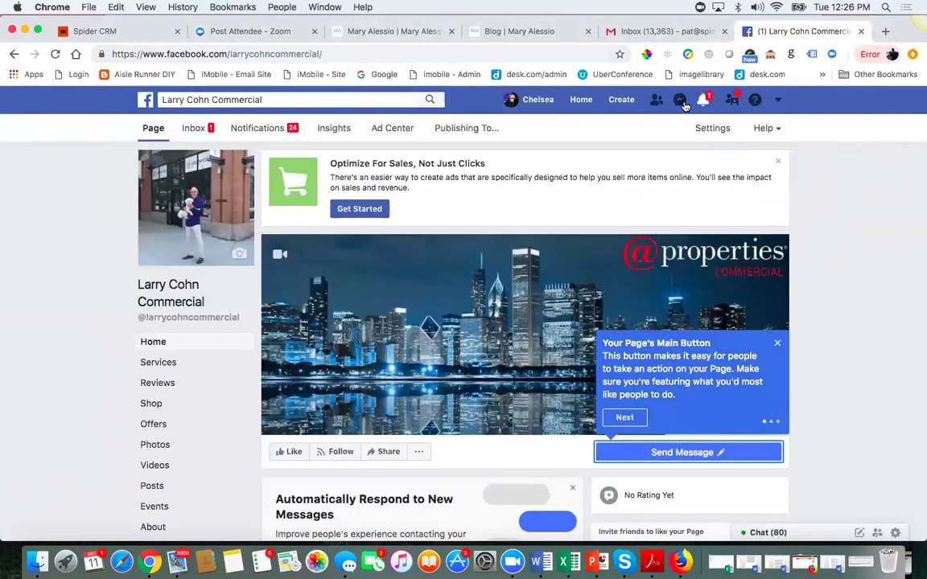
Open Manage Ads, check the second and third listed ad accounts, and view the campaigns of the first one
click(778, 99)
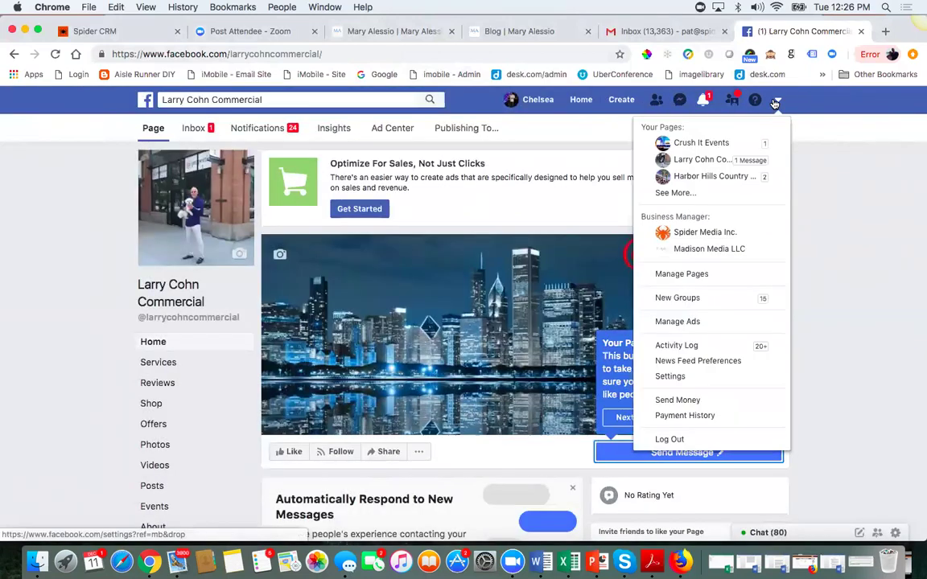
click(682, 322)
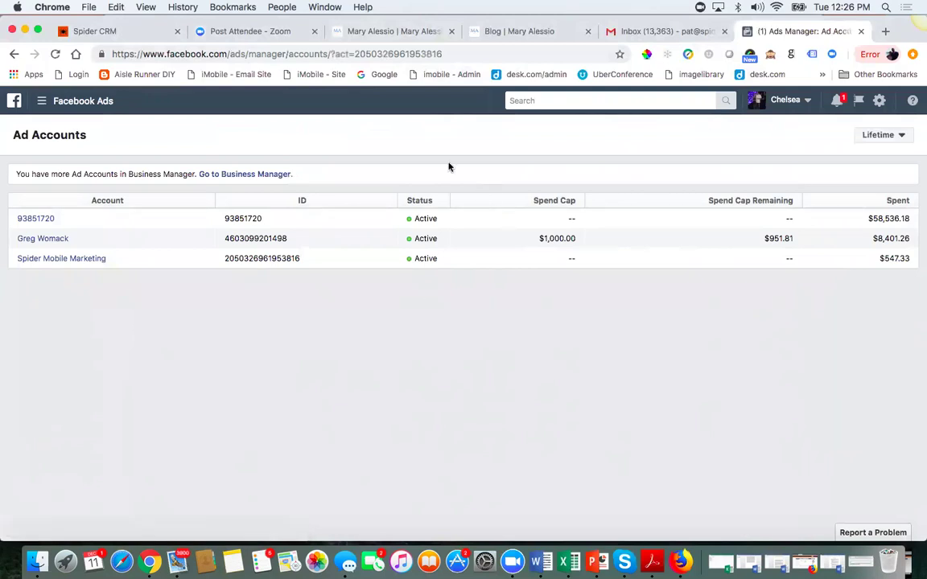
click(47, 239)
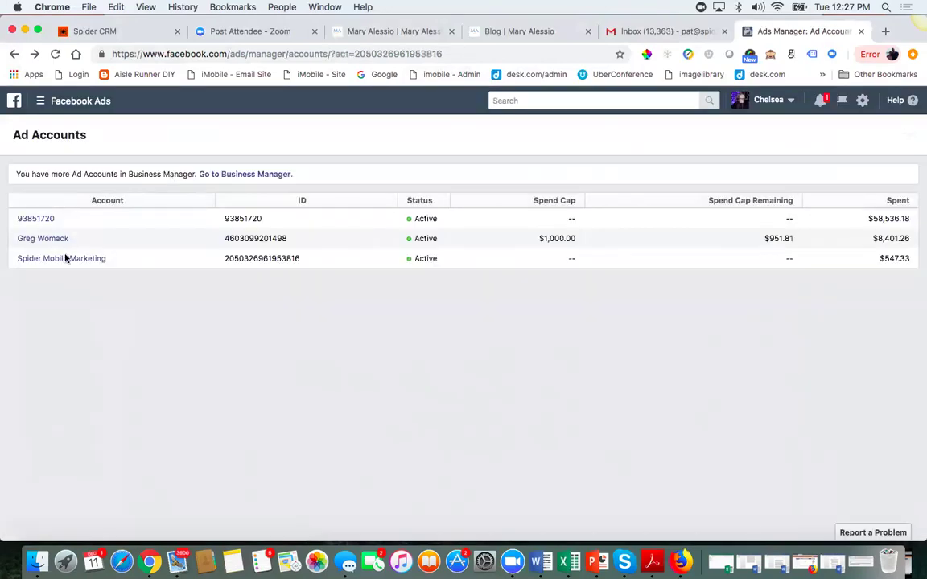
click(66, 259)
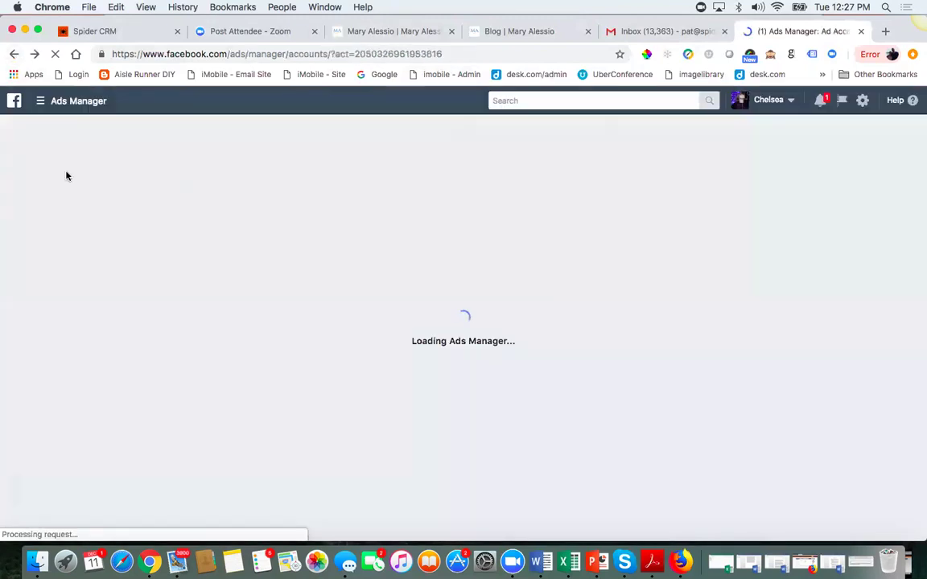
click(37, 219)
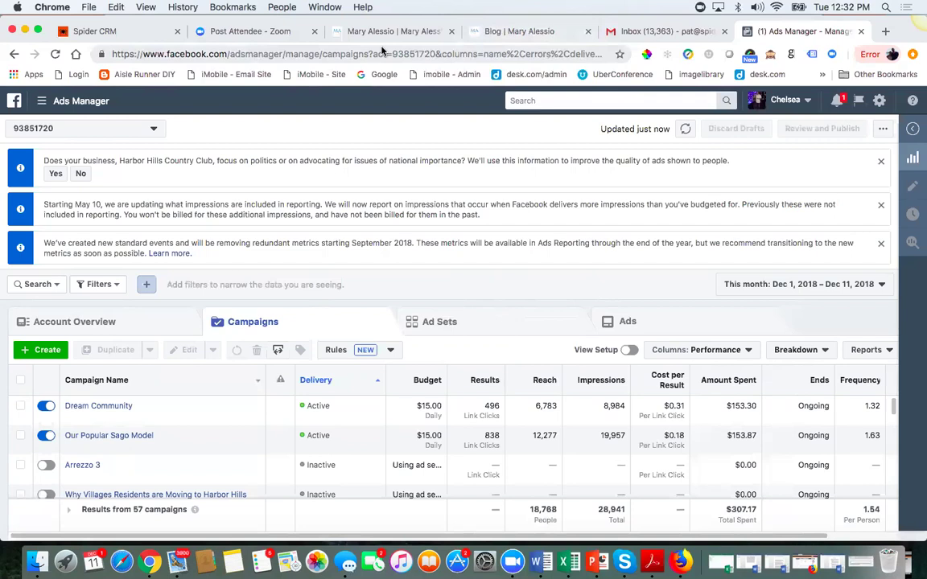
Check the business account list, return to the Facebook home feed, and open the Crush It Events page
click(785, 101)
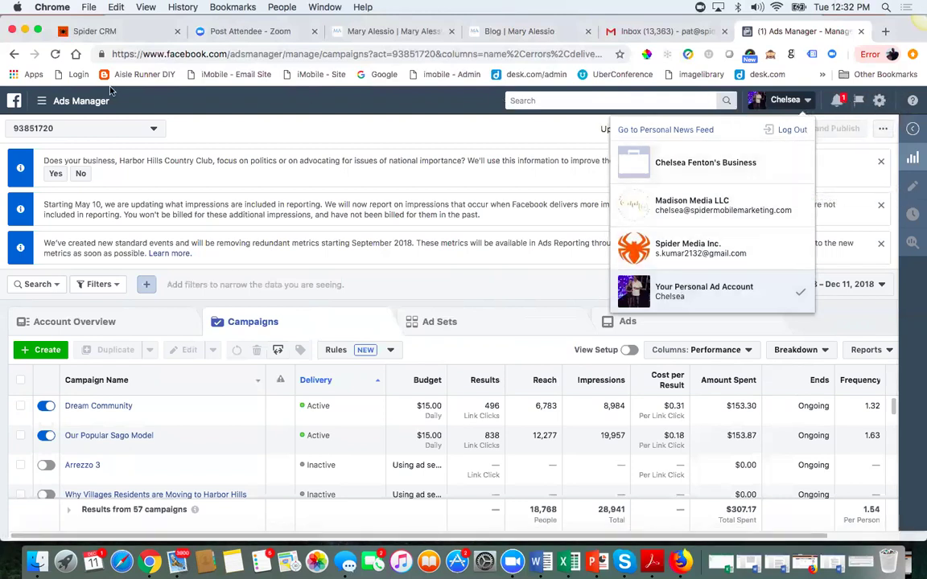
click(785, 103)
click(784, 103)
click(15, 102)
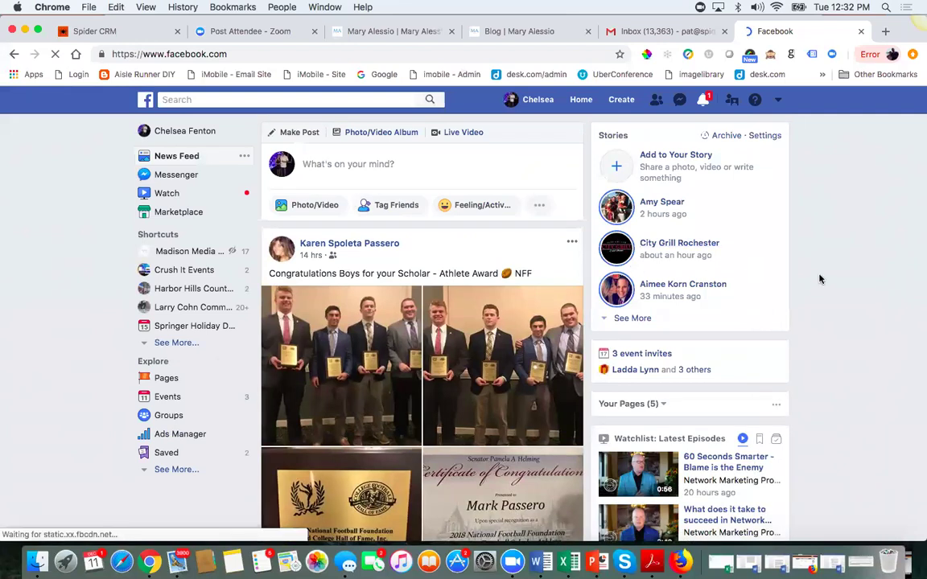
click(778, 101)
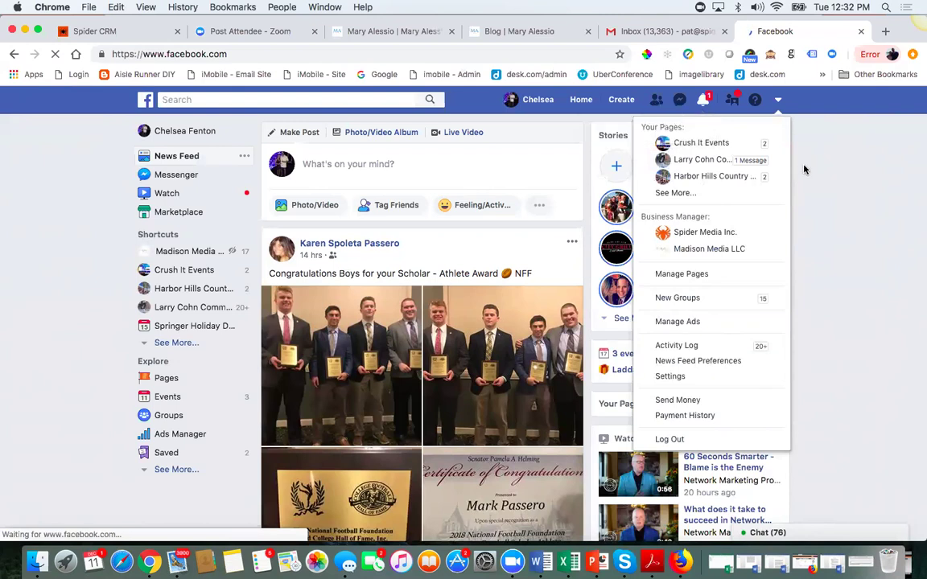
click(703, 146)
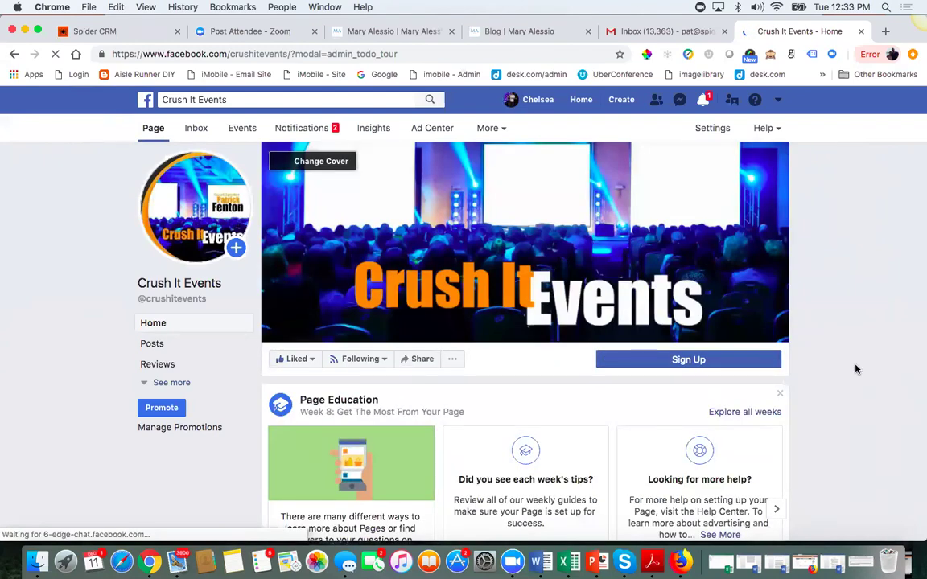
Show the photo and video posting options in the Crush It Events page's post composer
scroll(848, 372, down, 2)
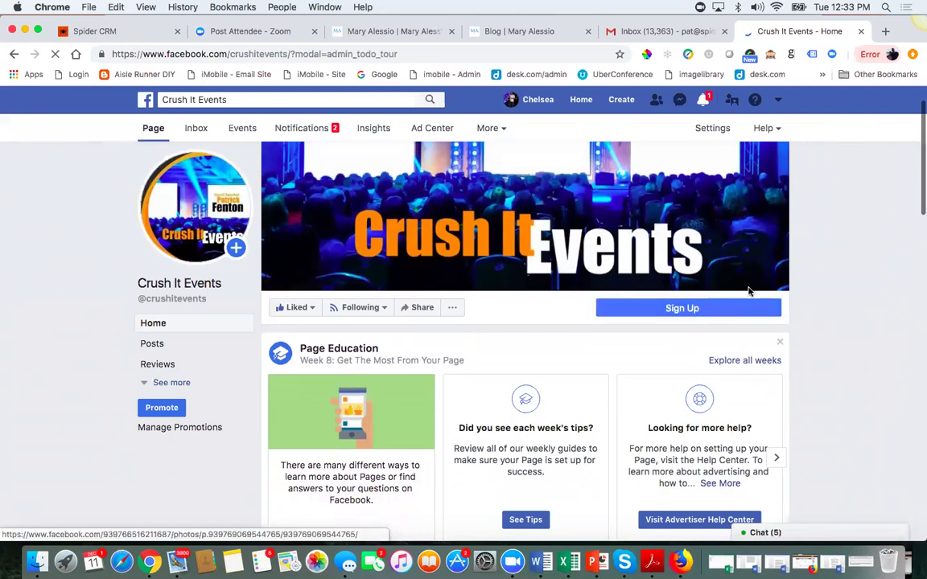
scroll(829, 351, down, 5)
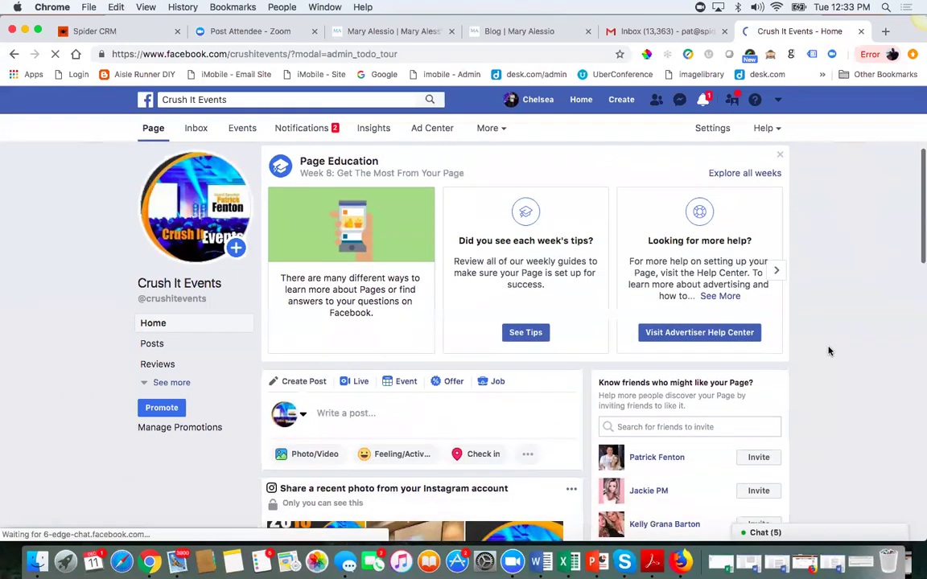
scroll(829, 351, down, 3)
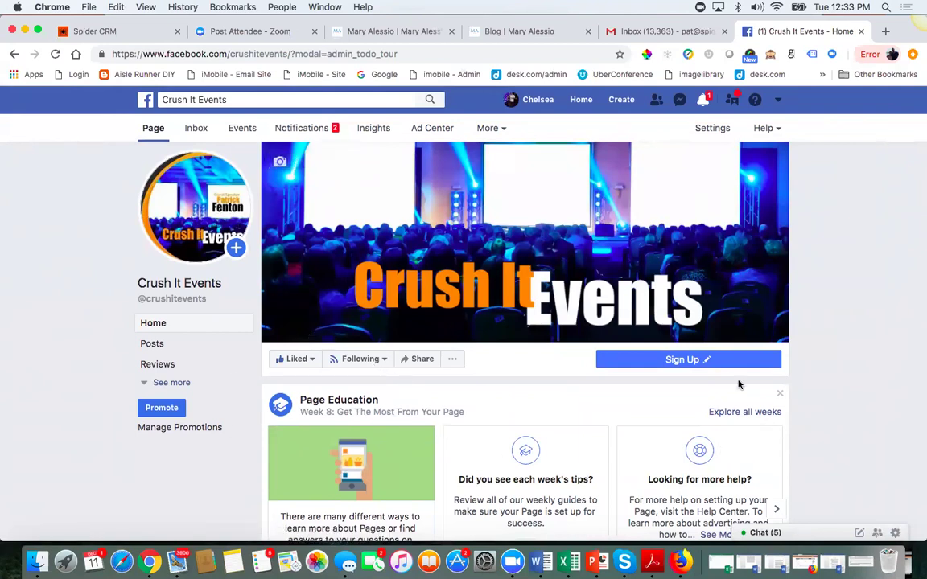
scroll(861, 388, down, 1)
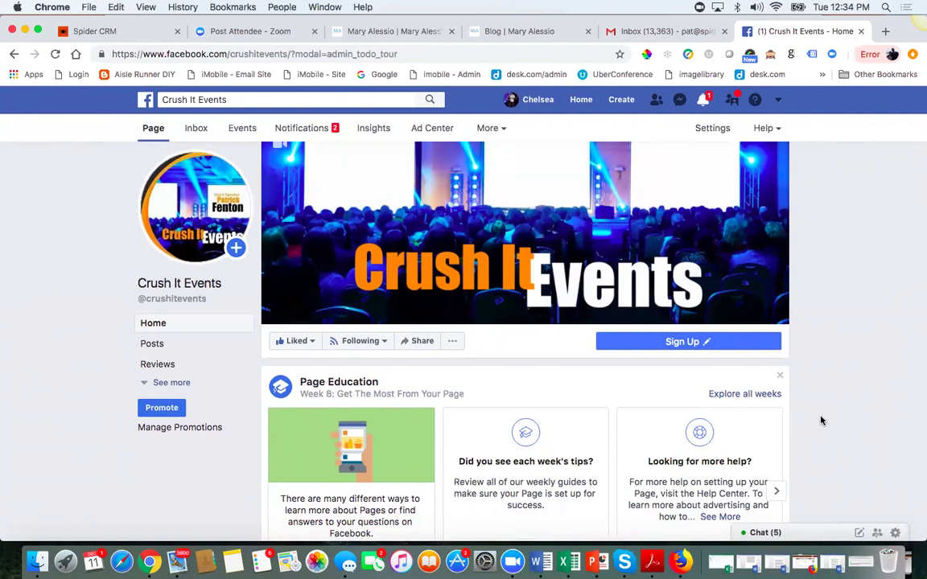
scroll(821, 420, down, 2)
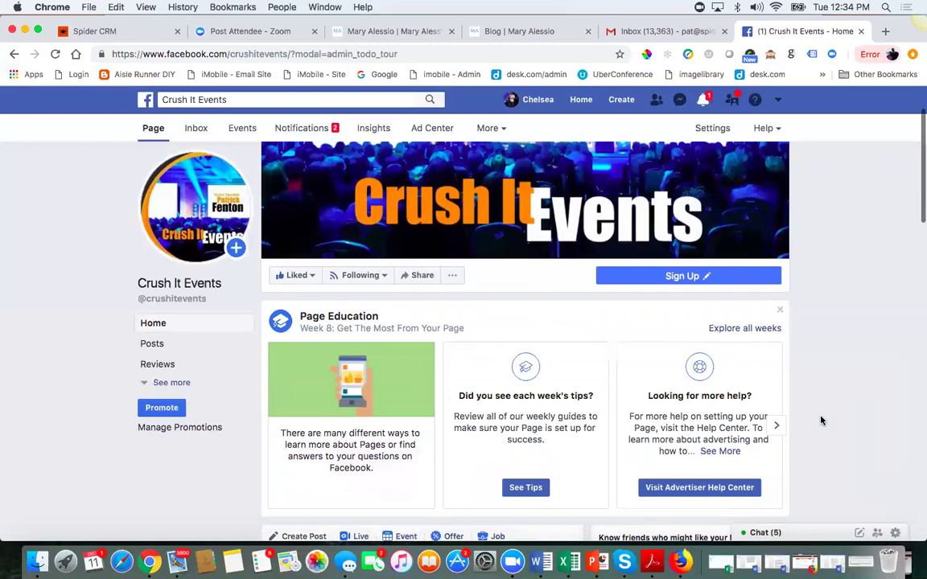
scroll(821, 420, down, 2)
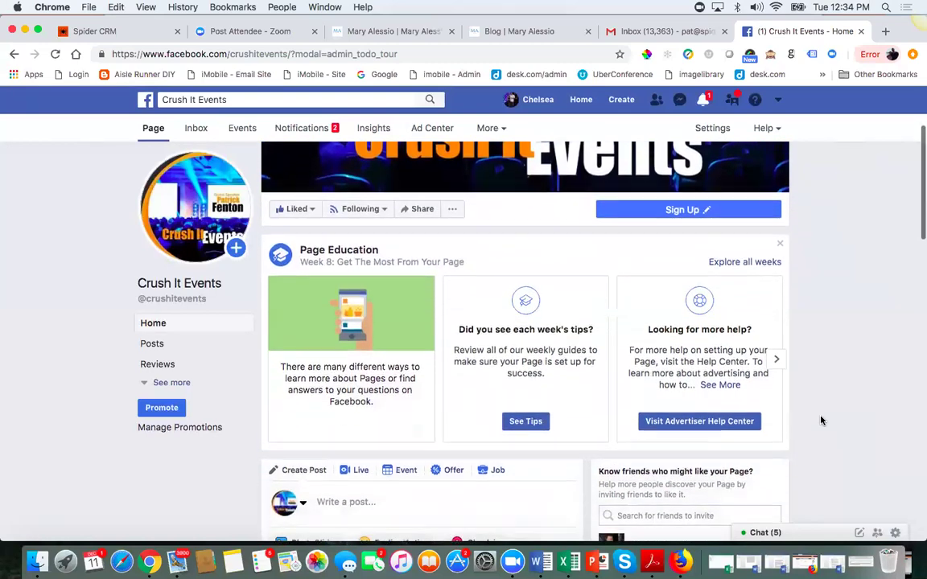
scroll(821, 420, down, 4)
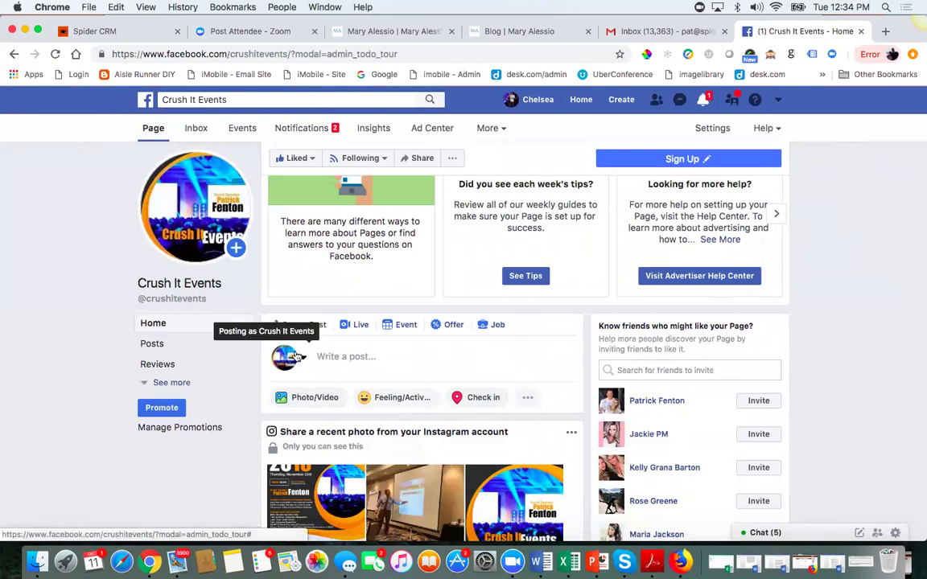
click(314, 399)
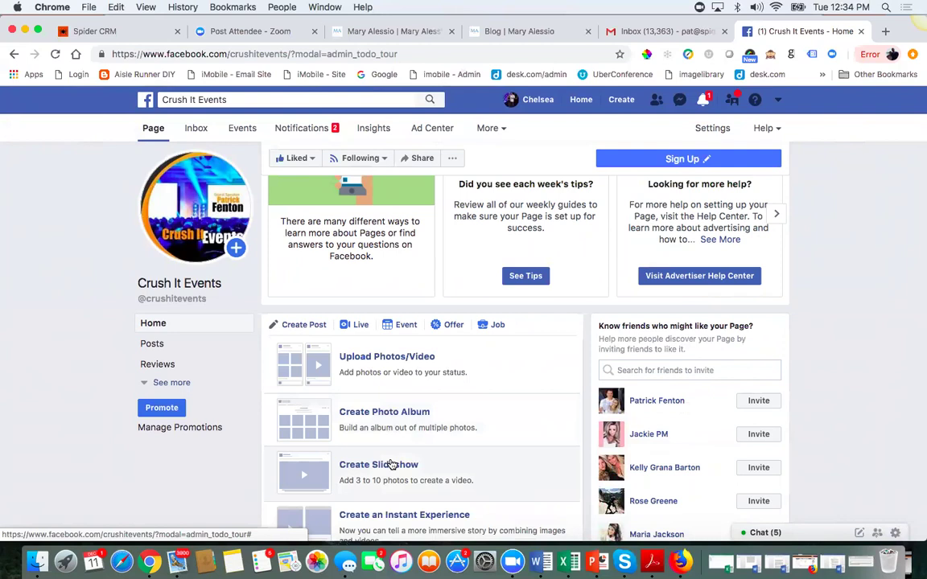
Examine the post types, publishing options and Boost Post choice offered in the page's expanded composer
scroll(392, 465, down, 3)
scroll(392, 465, down, 4)
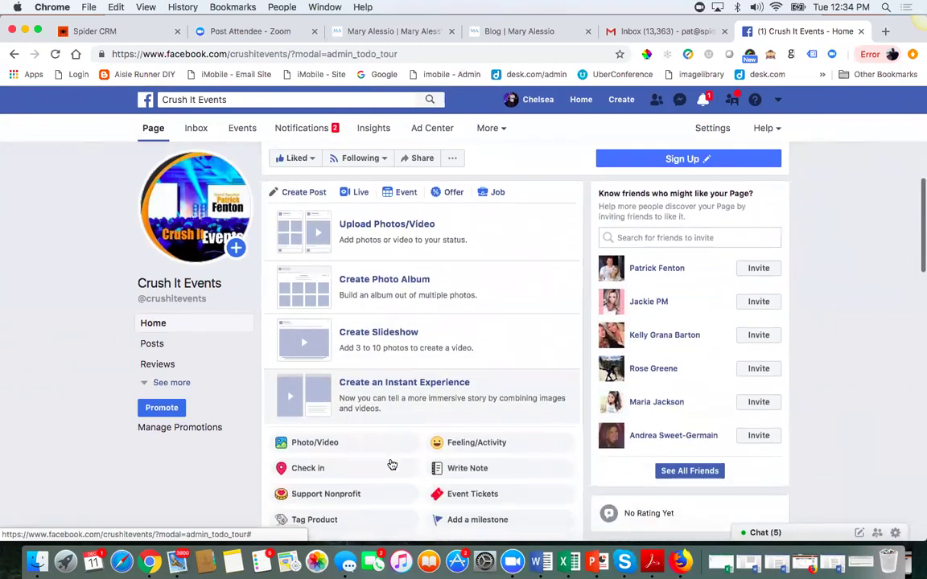
scroll(392, 465, down, 3)
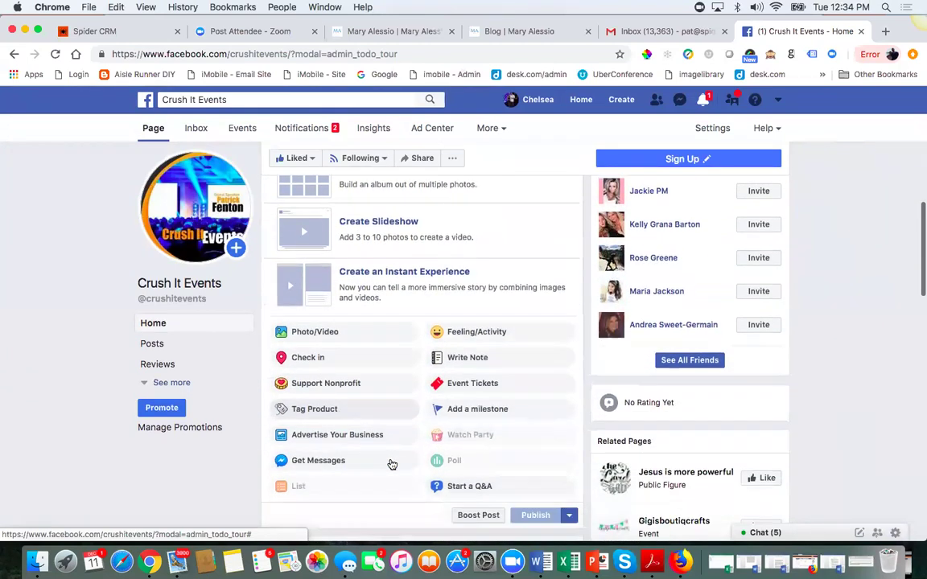
scroll(391, 462, down, 1)
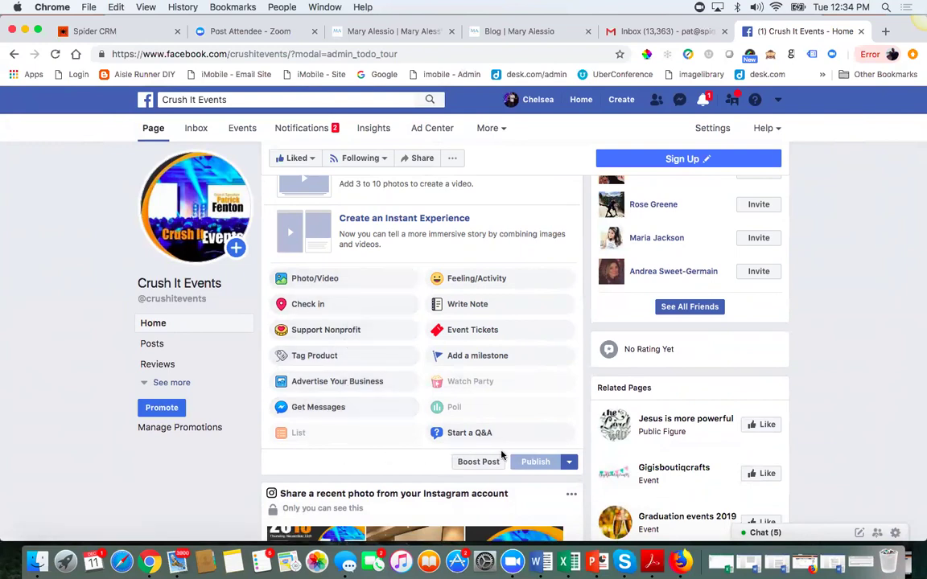
scroll(501, 456, down, 2)
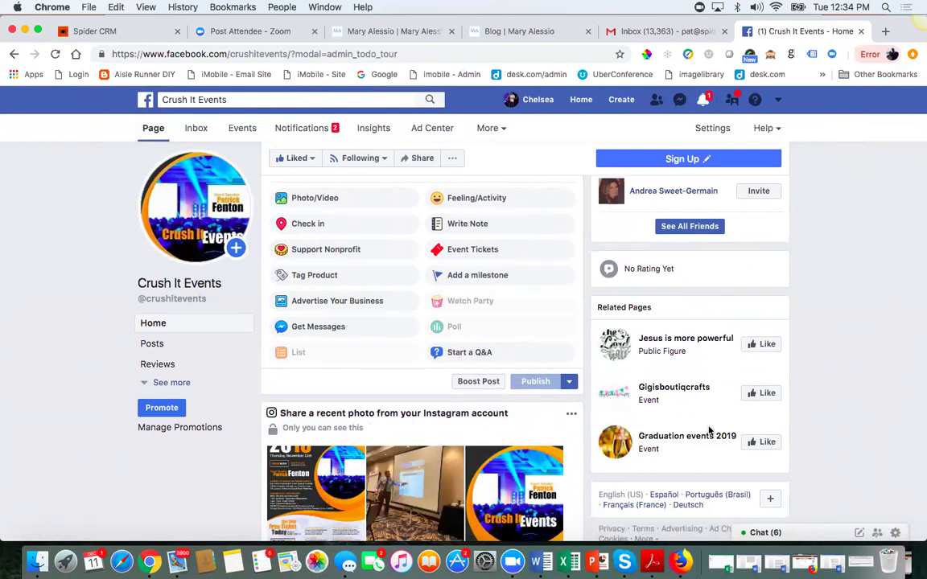
scroll(860, 464, down, 3)
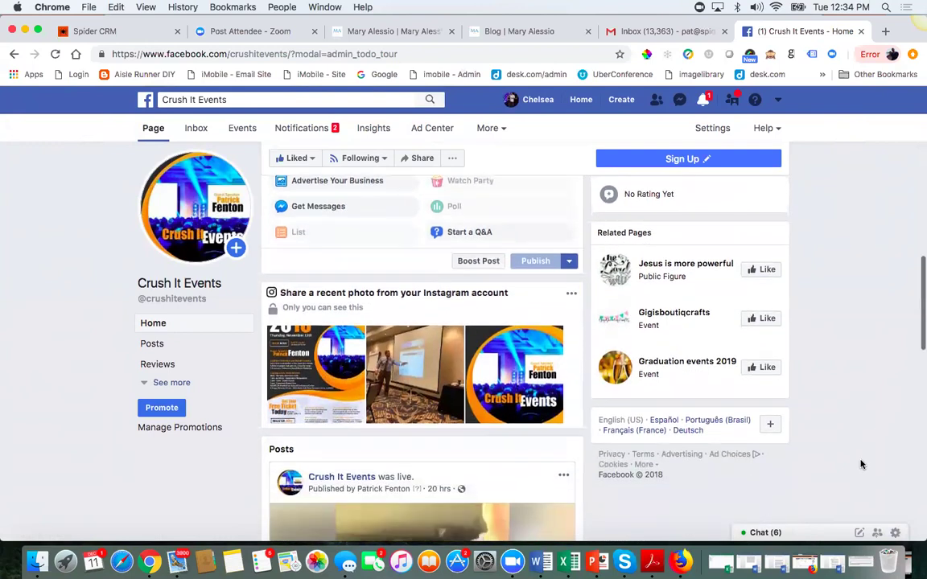
scroll(860, 464, up, 8)
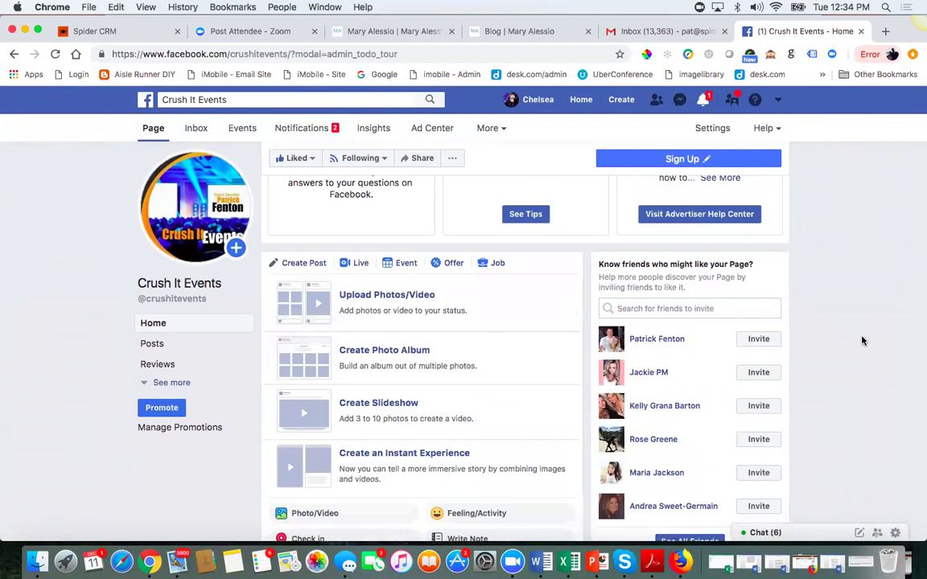
scroll(666, 236, up, 4)
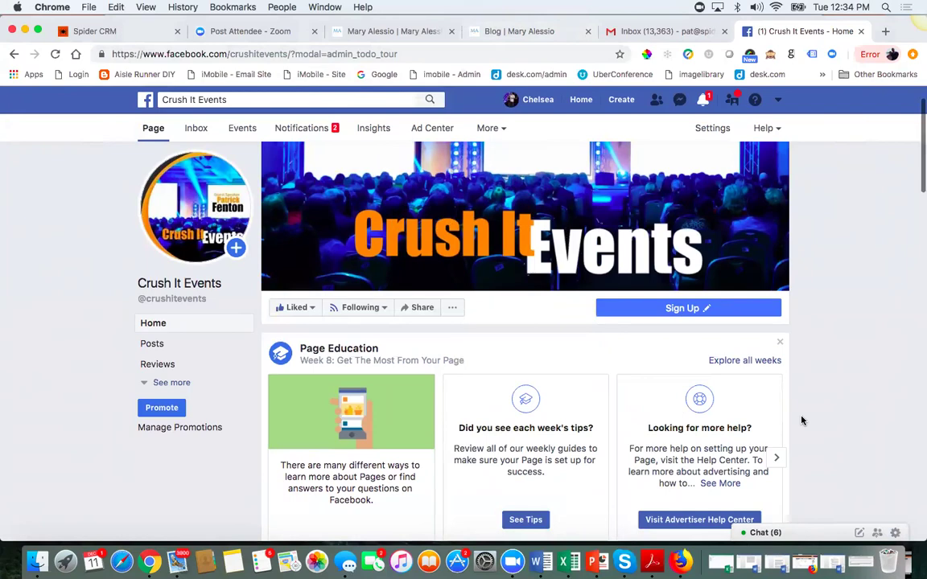
scroll(802, 420, down, 8)
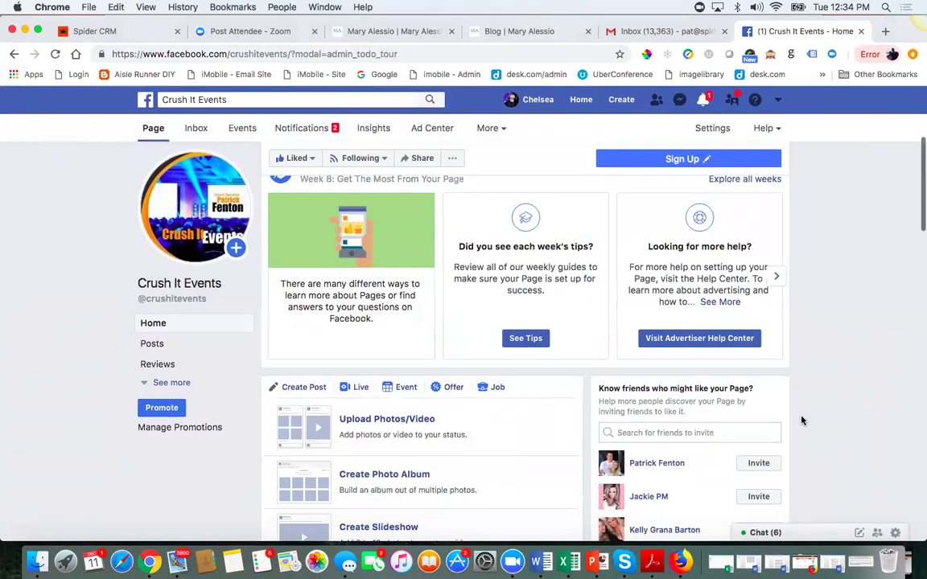
scroll(802, 420, down, 2)
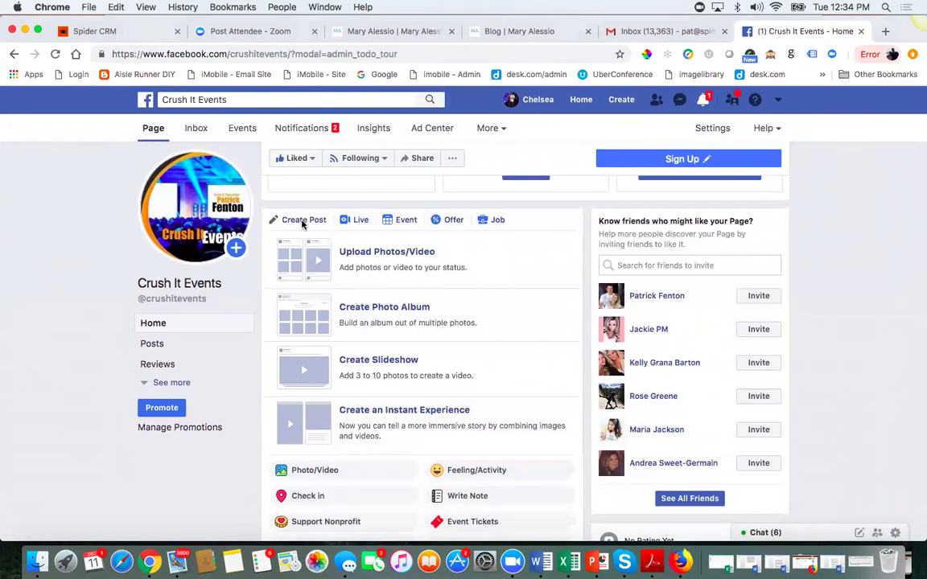
Start setting up a live video from the page's post composer, allow camera and microphone access, and dismiss the poll tip
click(302, 225)
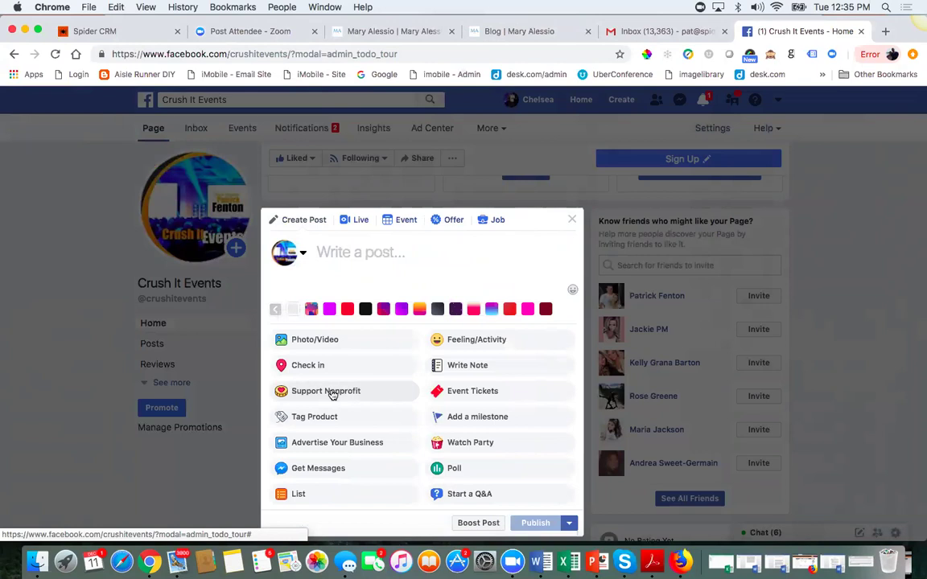
click(356, 221)
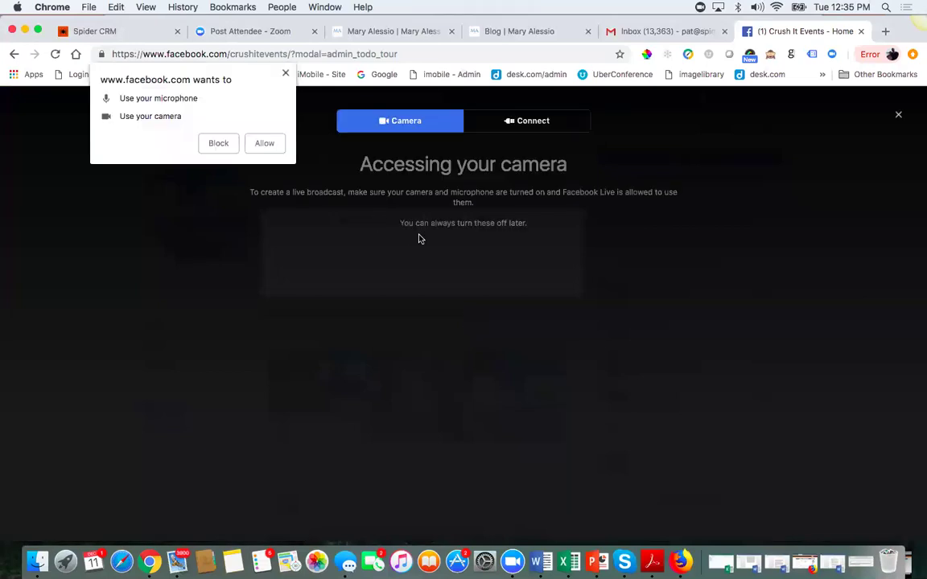
click(264, 145)
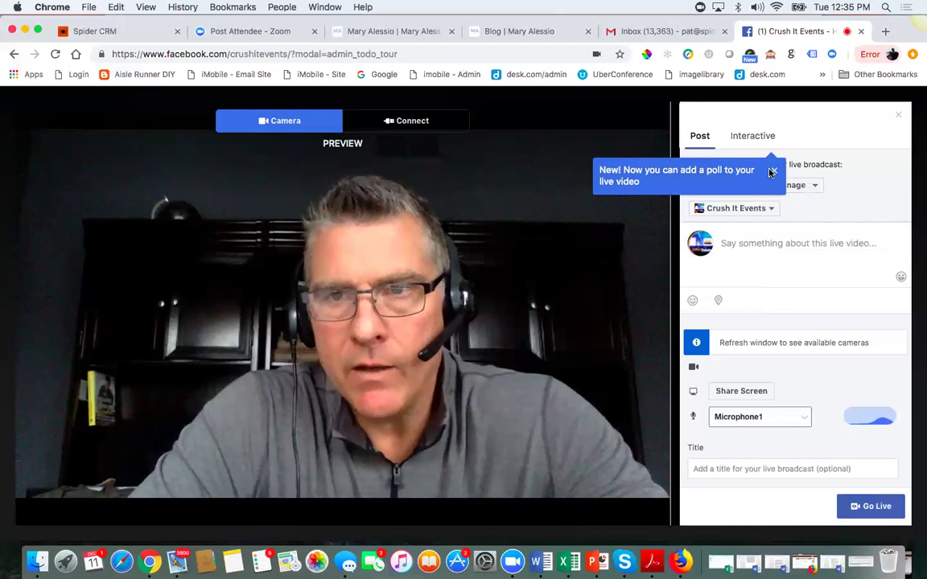
click(771, 173)
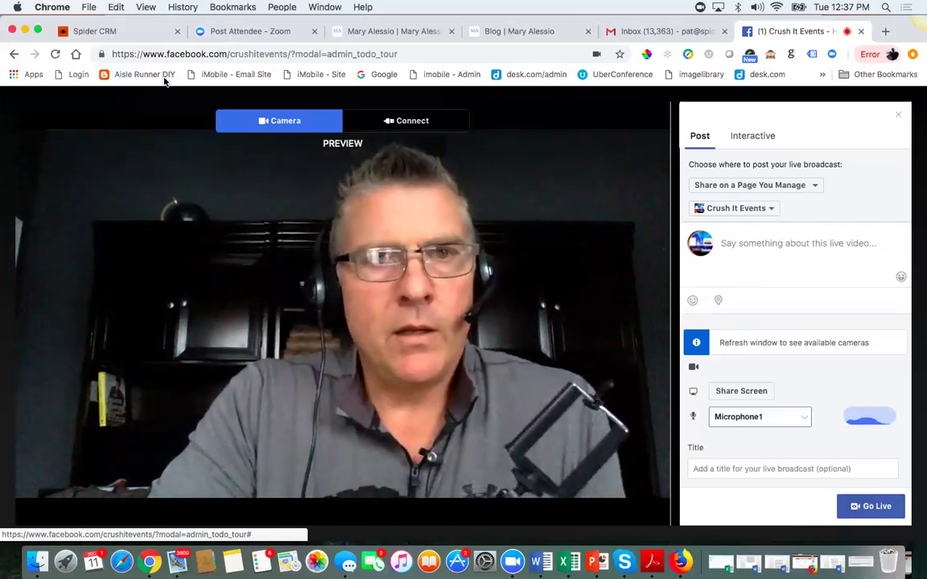
Leave the live video setup without saving, return to the Facebook home feed, and check the account's pages and business managers
click(14, 54)
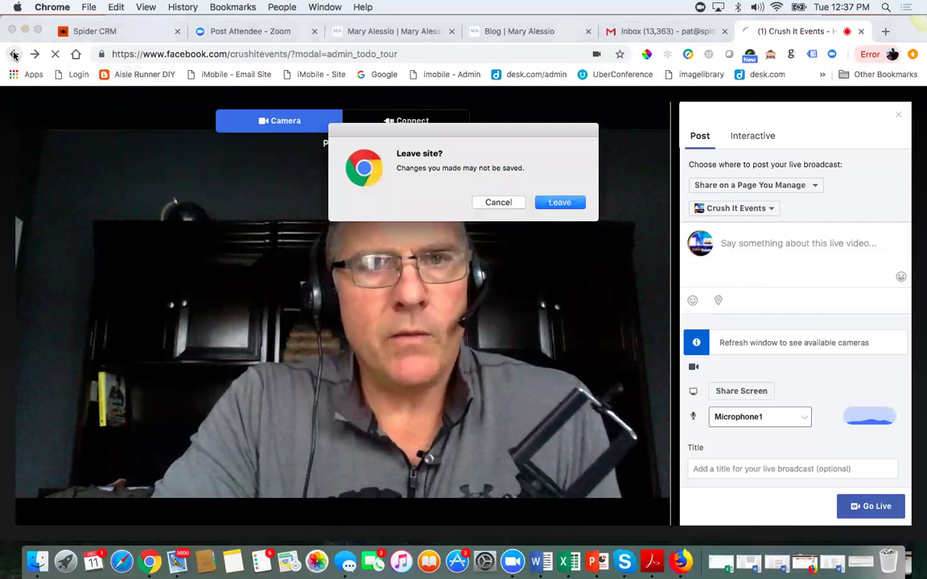
click(552, 202)
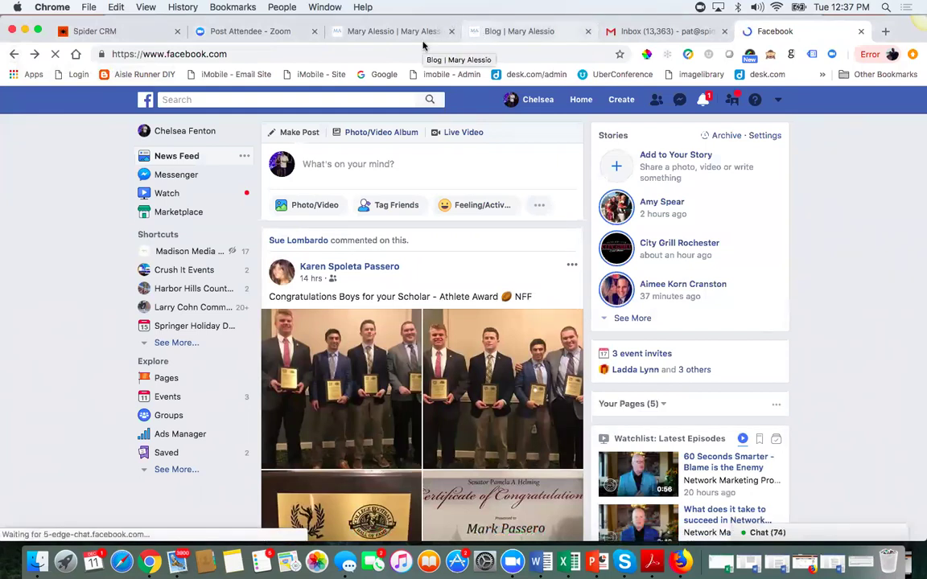
click(779, 102)
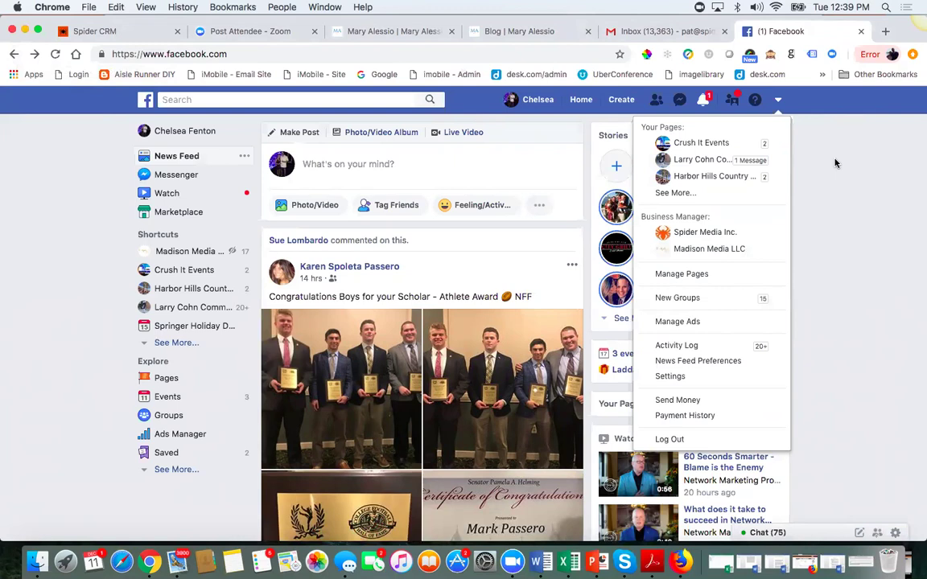
click(836, 163)
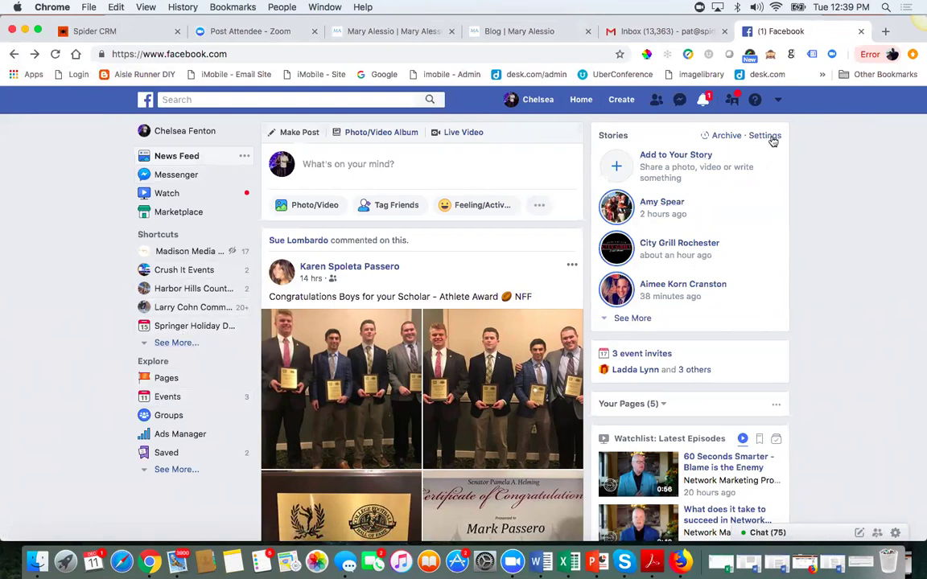
Open the ad accounts list from Manage Ads and show the first listed account's campaigns
click(778, 99)
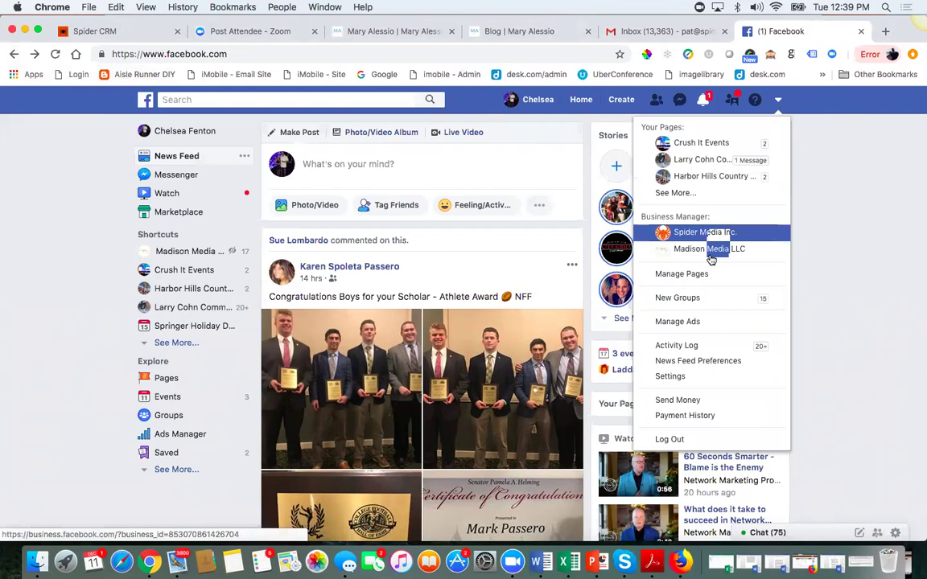
click(680, 323)
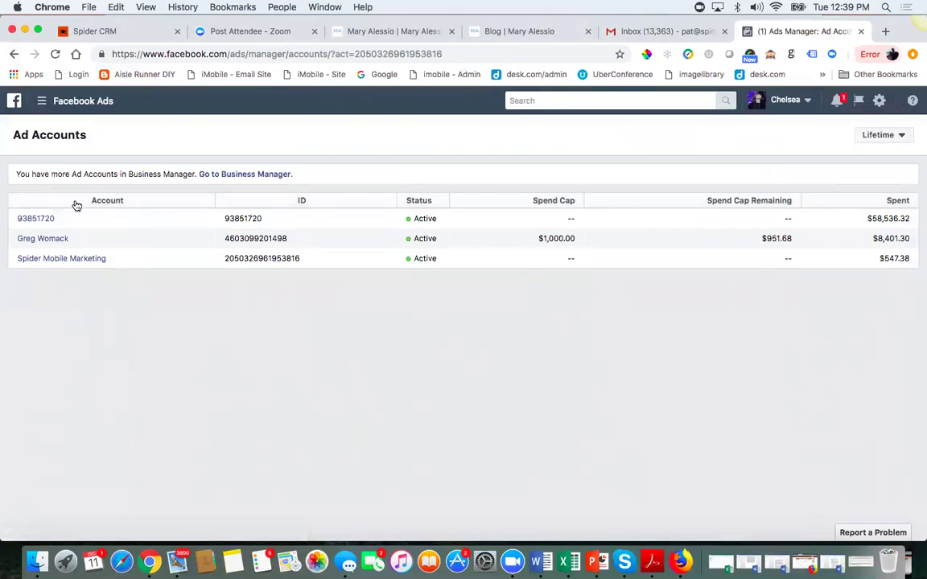
click(34, 219)
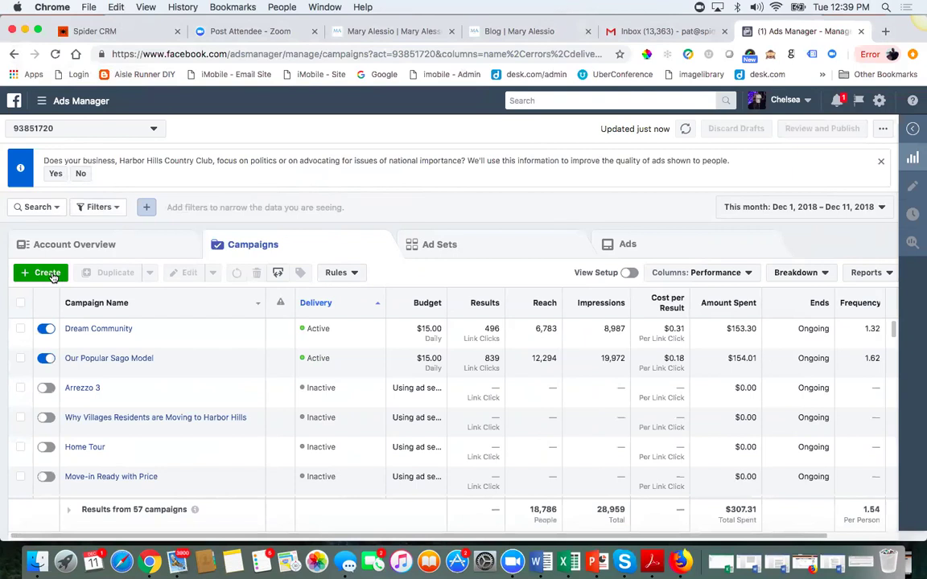
Start creating a new campaign in this ad account and answer No to the question about political or national-issue advertising
click(50, 275)
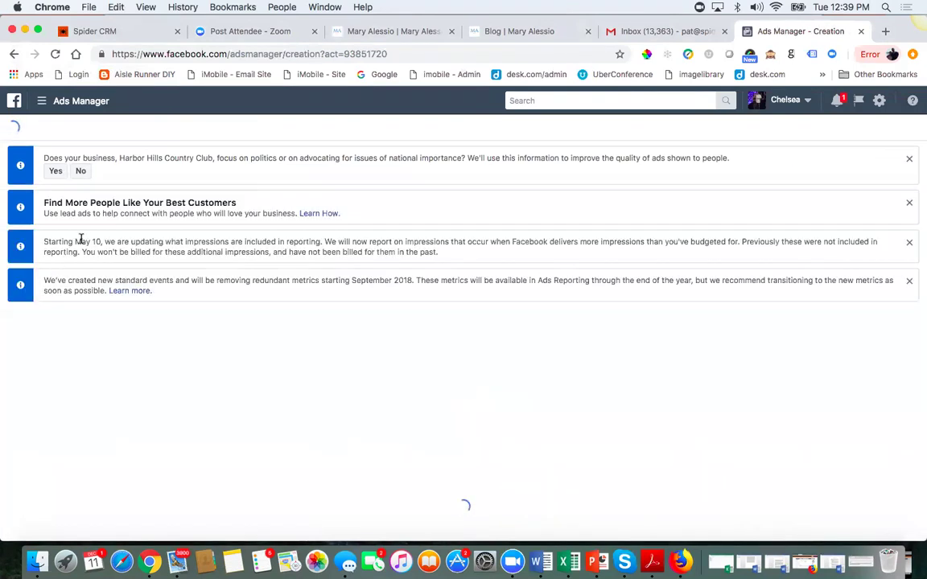
click(81, 171)
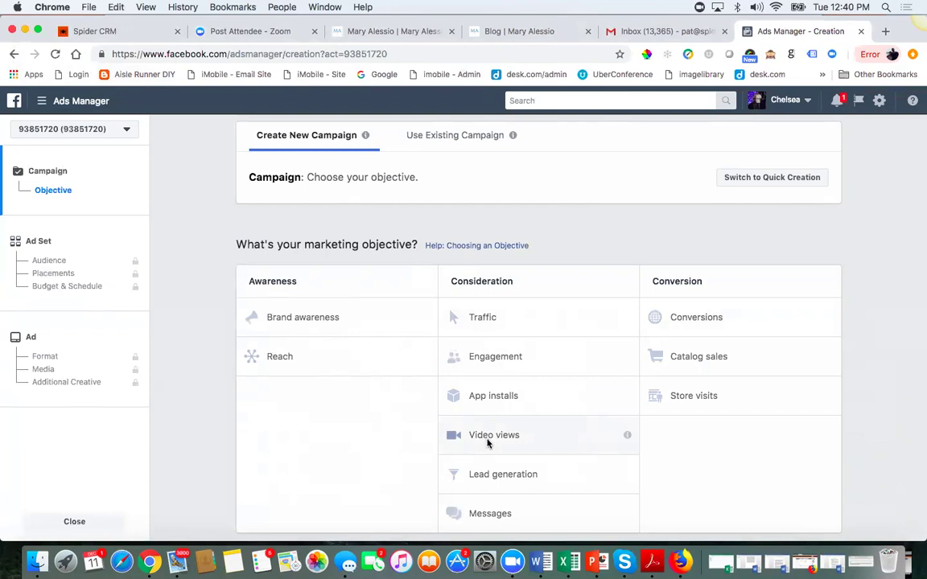
Choose Traffic as the new campaign's marketing objective and review the campaign settings below it
scroll(495, 478, down, 1)
scroll(499, 478, up, 1)
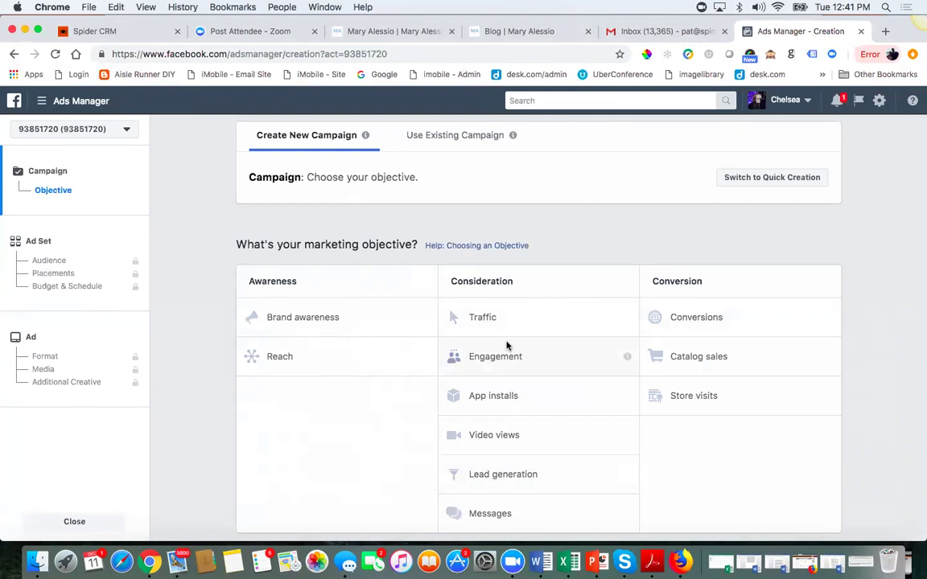
click(476, 316)
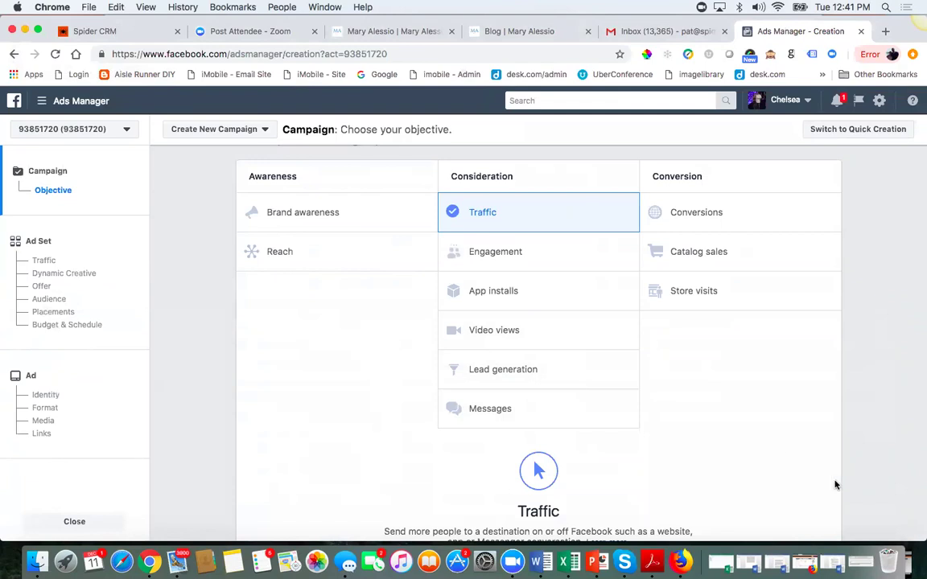
scroll(829, 481, down, 3)
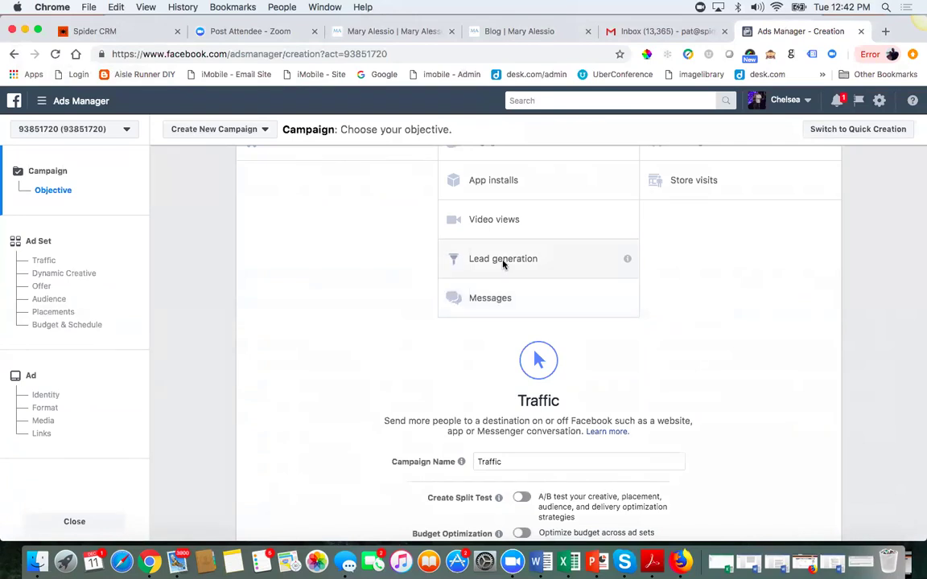
scroll(503, 264, up, 4)
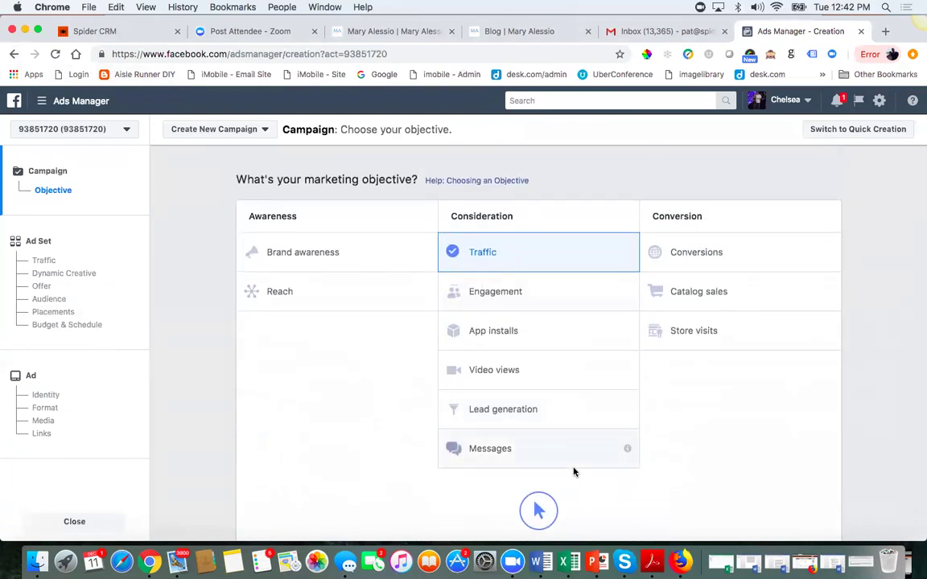
scroll(883, 424, down, 2)
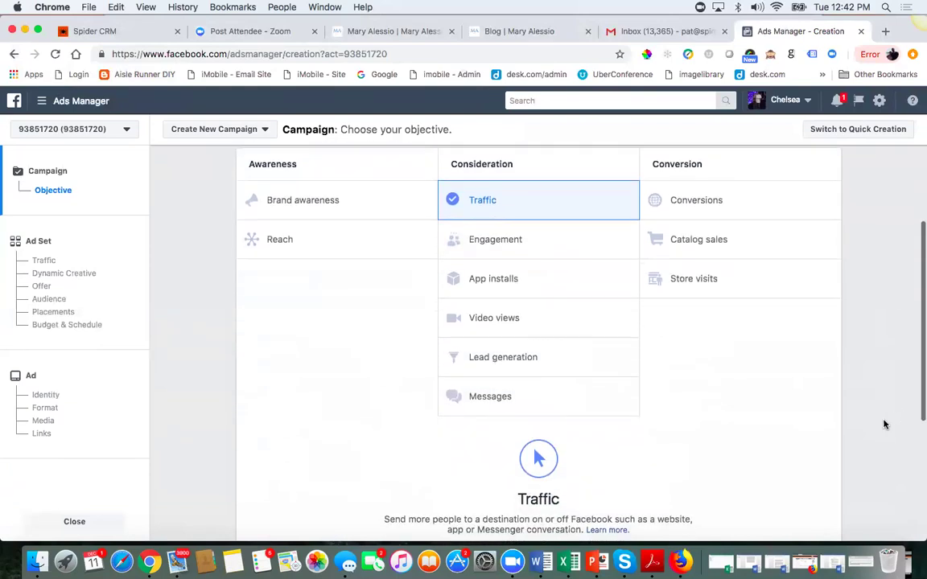
scroll(884, 424, down, 3)
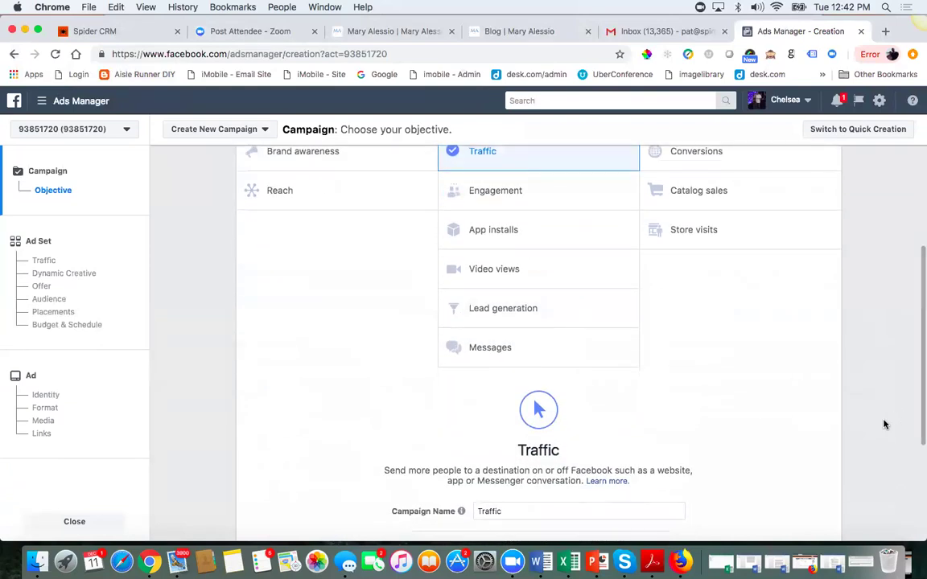
scroll(883, 424, down, 2)
scroll(884, 424, down, 2)
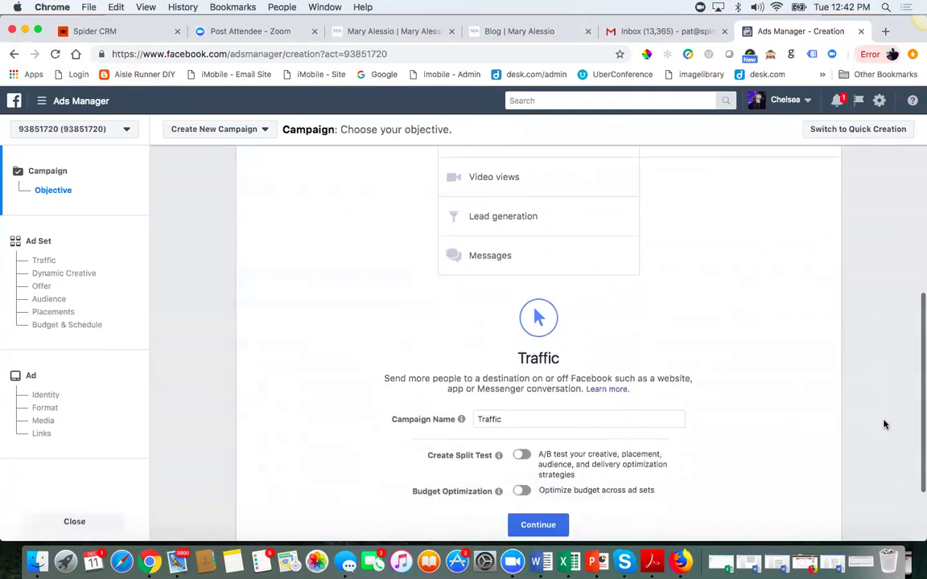
scroll(884, 424, down, 2)
scroll(884, 424, down, 2)
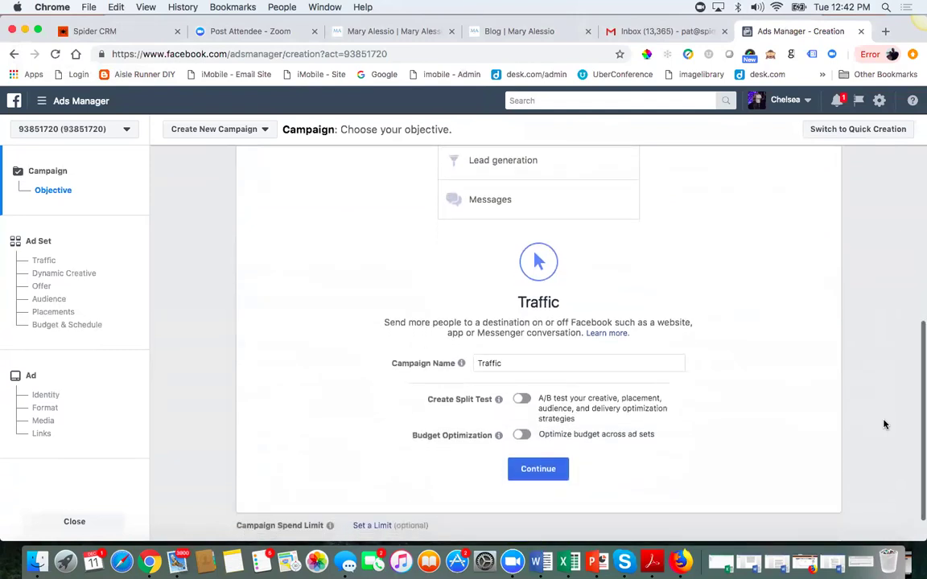
drag(513, 338, 465, 341)
click(462, 340)
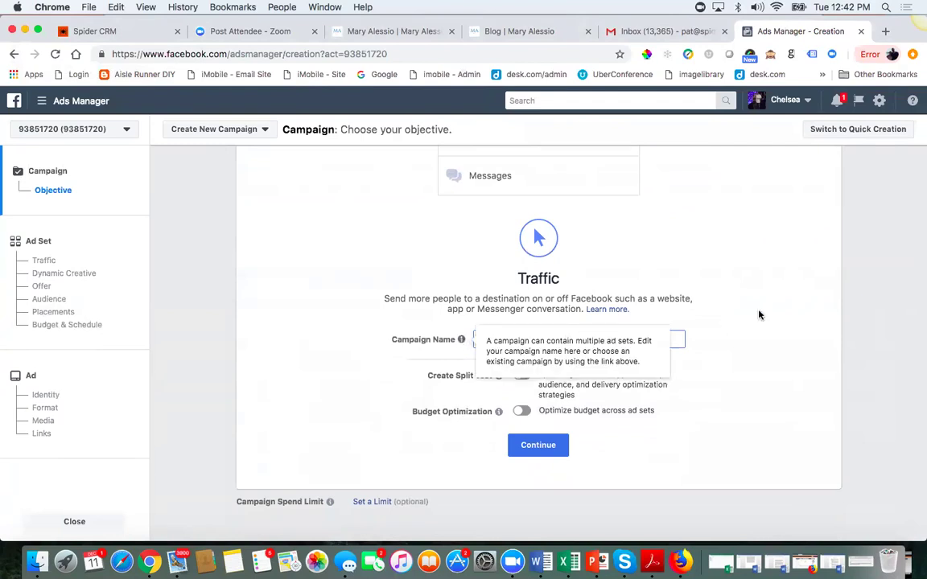
drag(521, 337, 471, 337)
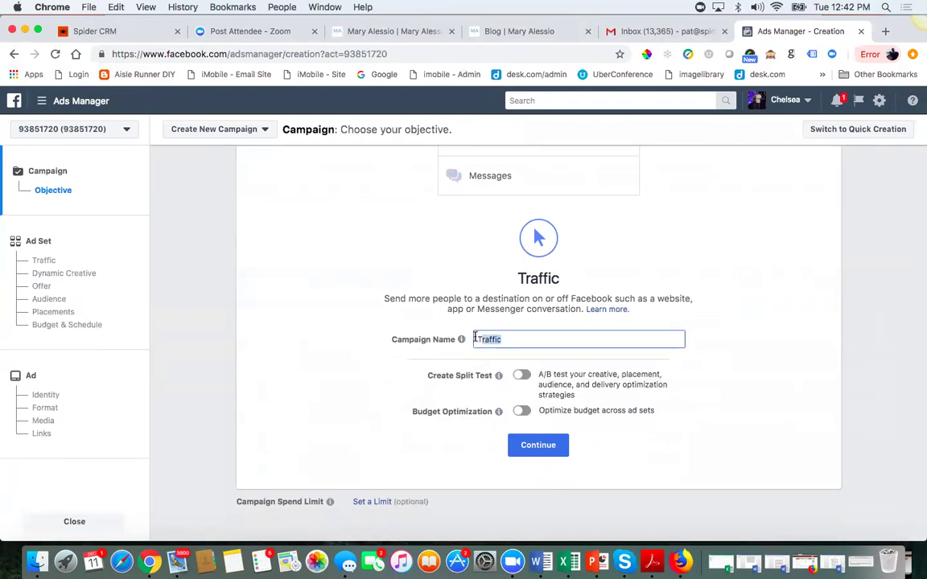
mouse_move(460, 339)
click(321, 274)
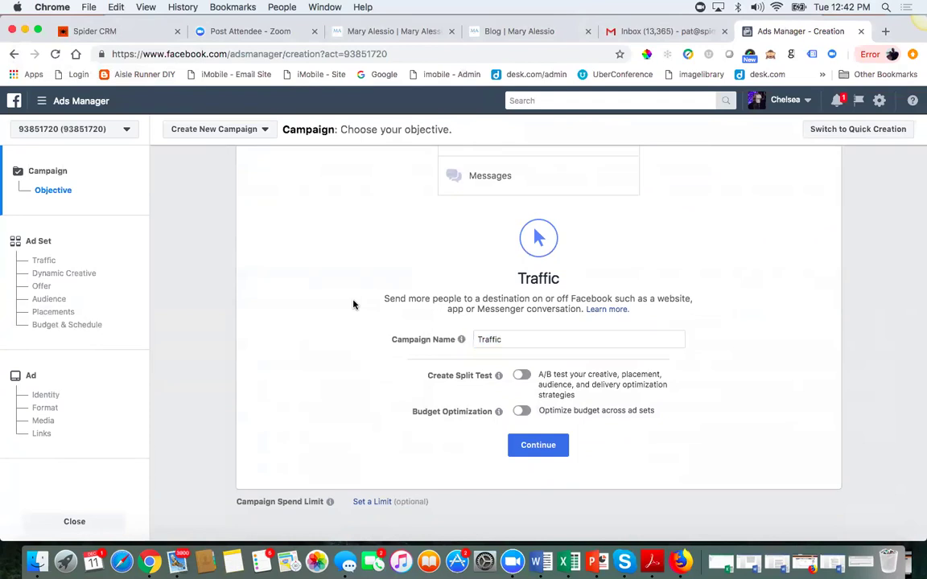
Replace the campaign name with "Building my likes campaign" and continue to the ad set setup
click(509, 338)
key(BackSpace)
key(BackSpace)
key(BackSpace)
key(BackSpace)
key(BackSpace)
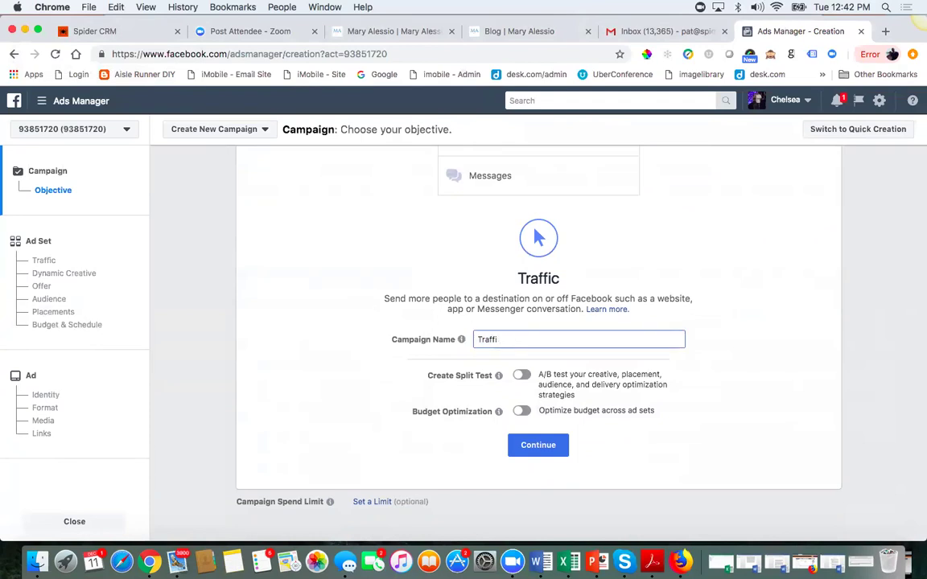
key(BackSpace)
key(BackSpace)
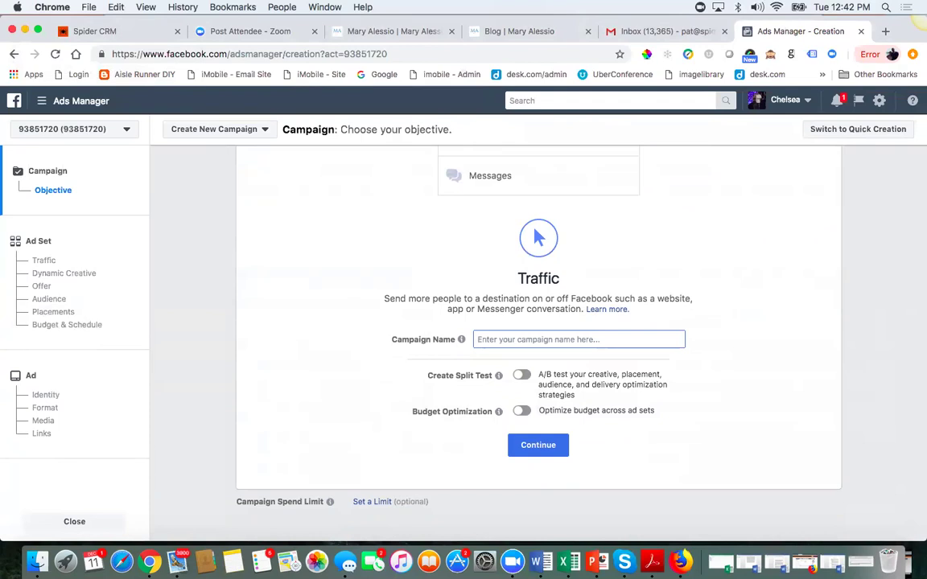
text(Building my l)
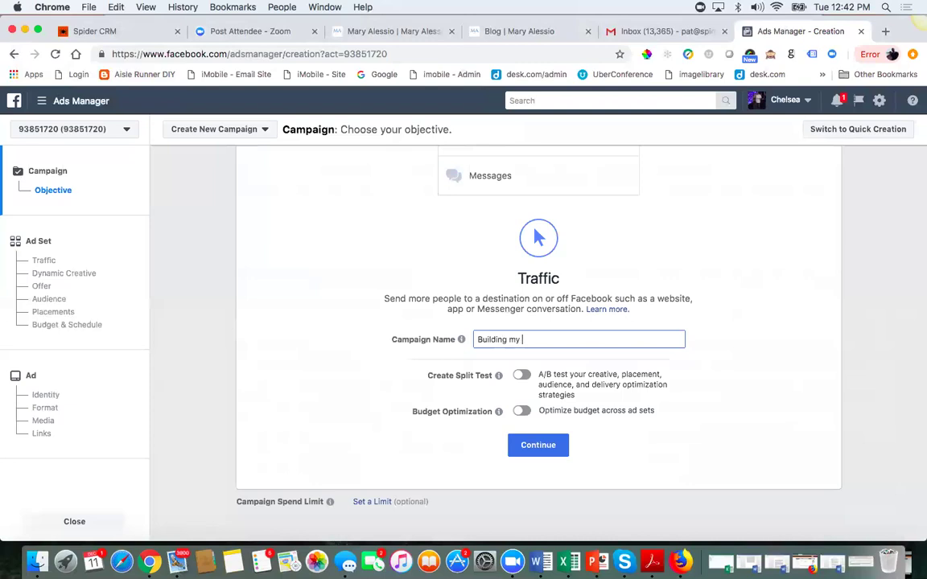
text(ikes campaign)
click(541, 448)
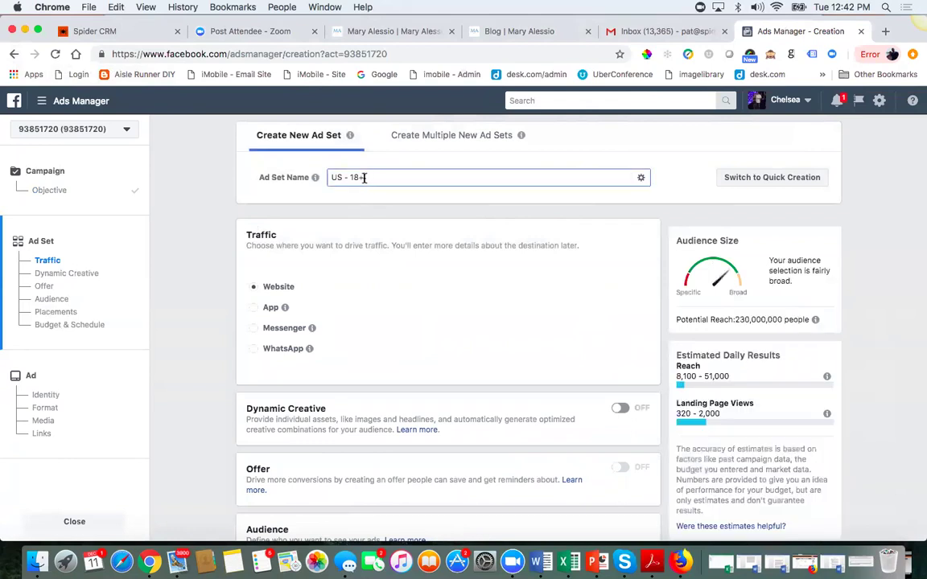
Rename the new ad set "Ad set 1"
drag(369, 177, 326, 179)
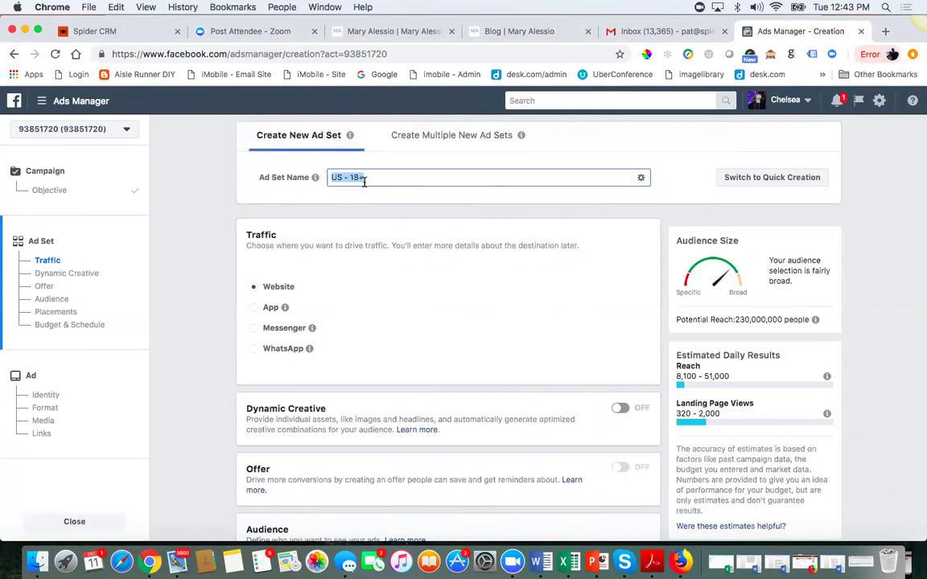
text(Ad set 1)
Look through the ad set's traffic and audience sections and examine the targeting details of the saved audiences
scroll(355, 320, down, 1)
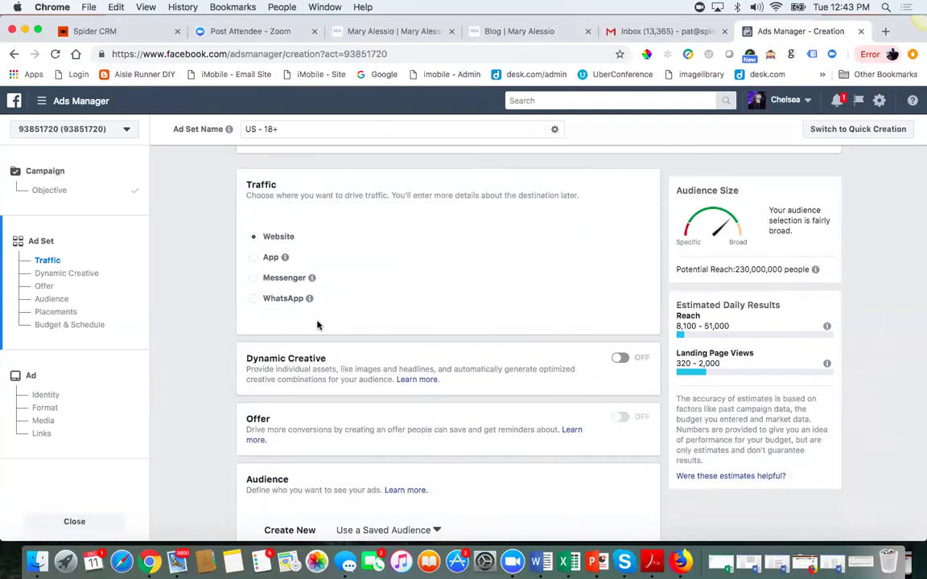
scroll(325, 357, down, 2)
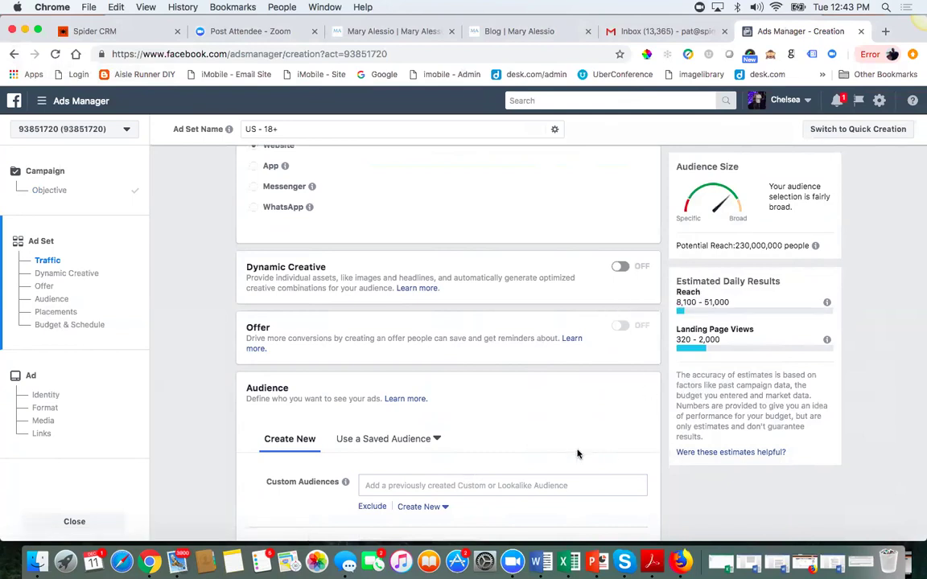
scroll(577, 454, down, 2)
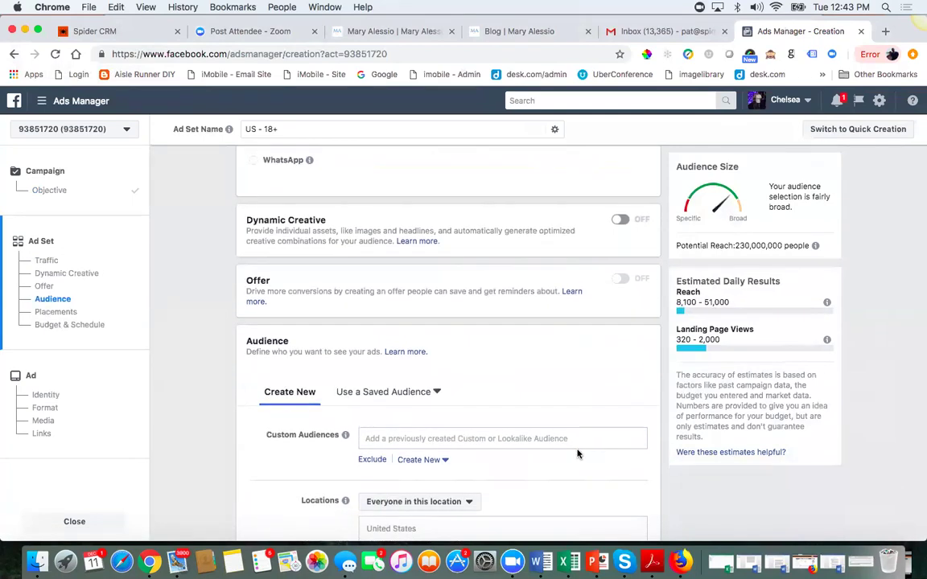
scroll(577, 454, down, 3)
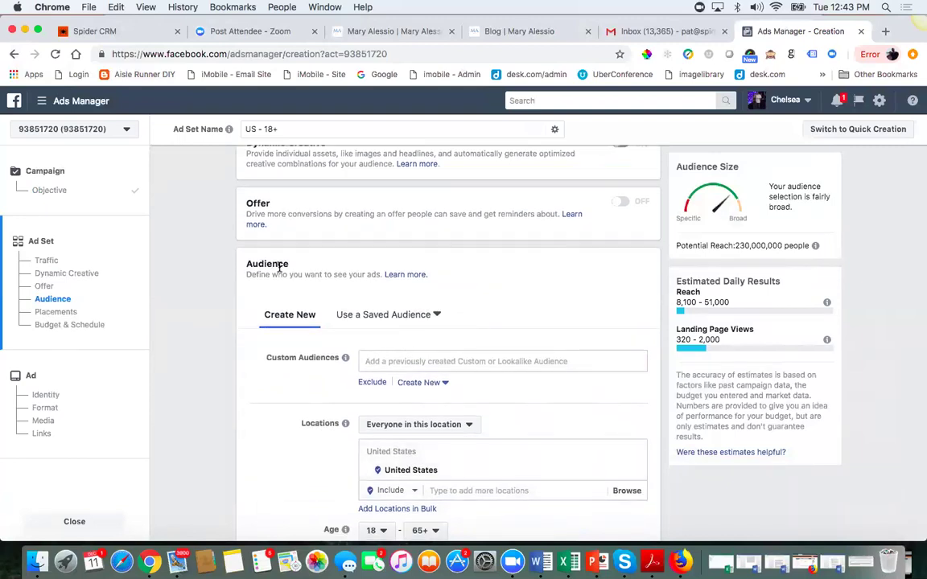
click(436, 317)
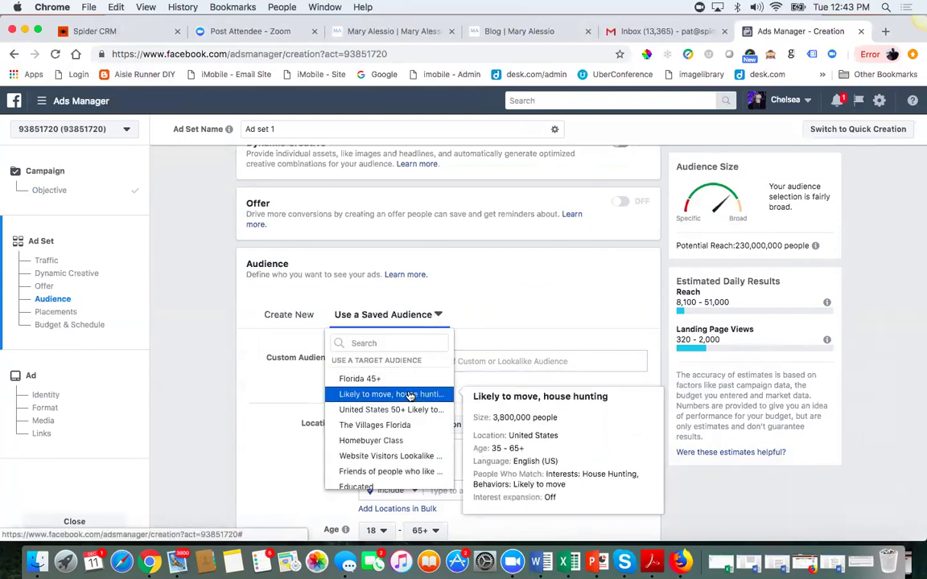
scroll(388, 435, down, 2)
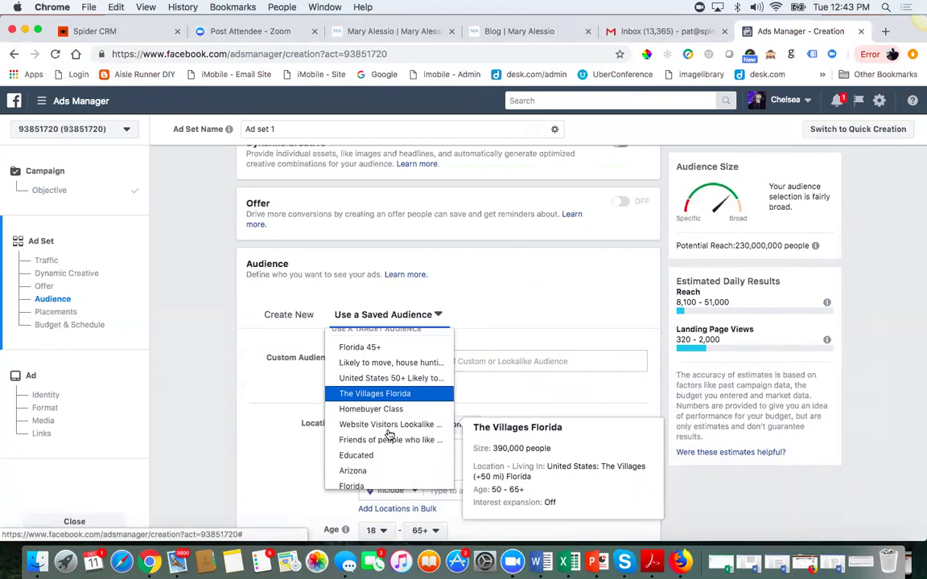
scroll(389, 435, up, 3)
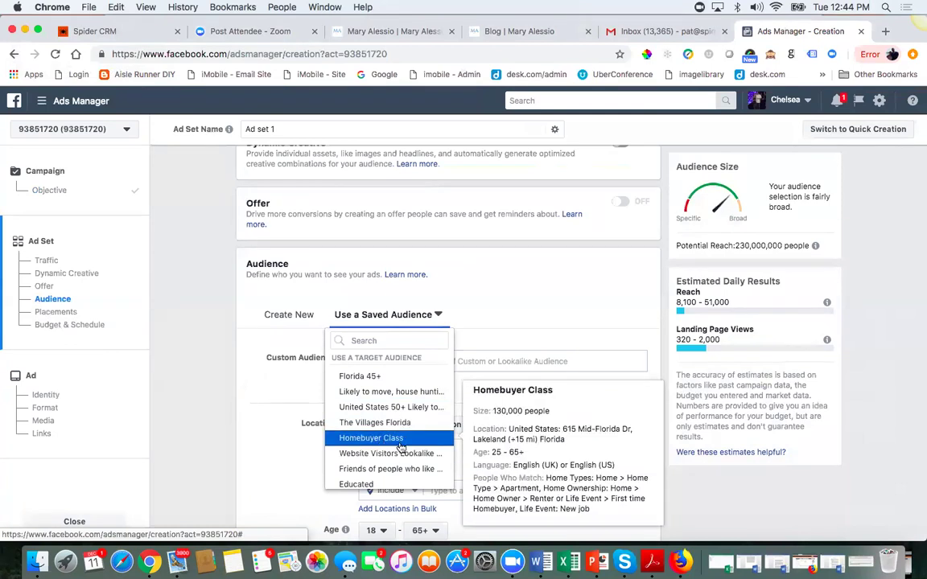
click(214, 305)
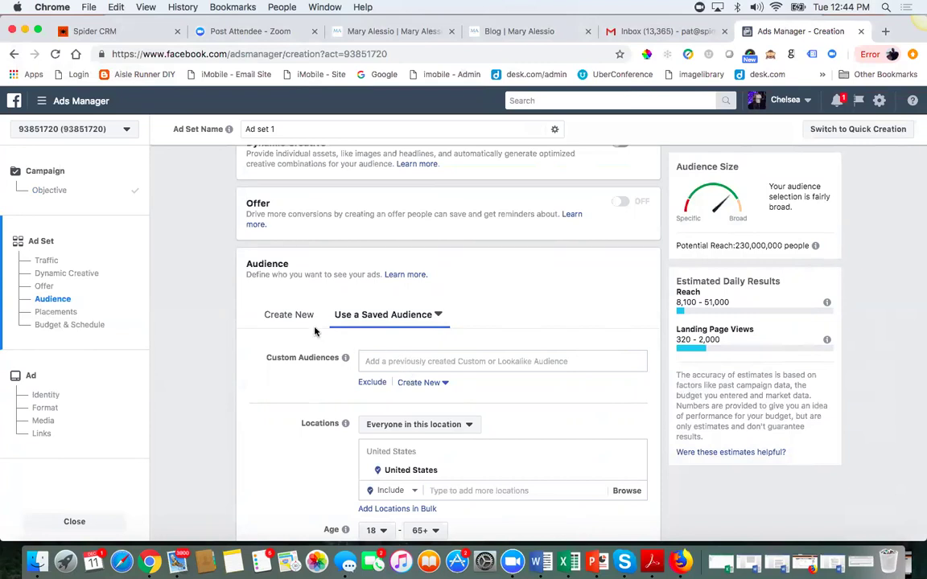
Switch the ad set to a new audience and search the custom audiences for "millennials"
click(291, 316)
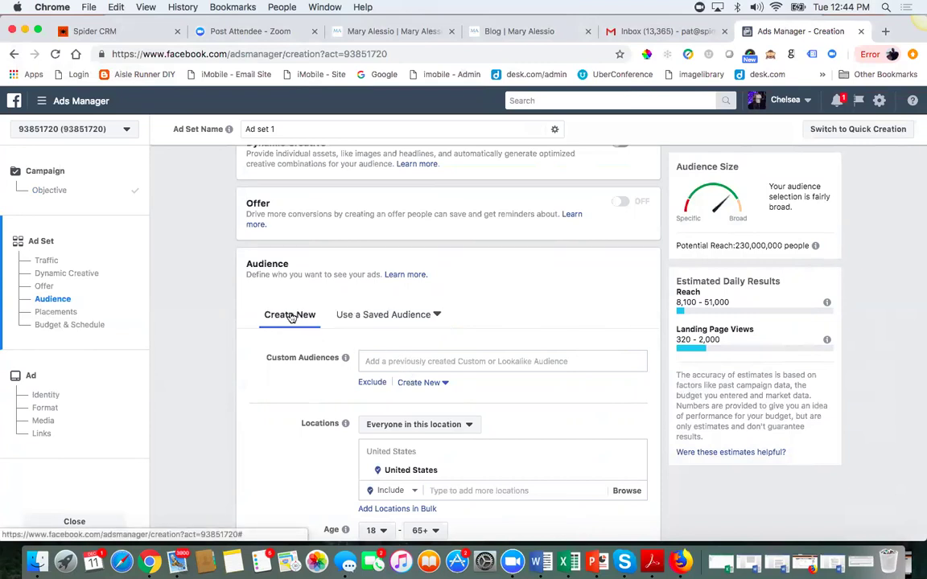
click(378, 362)
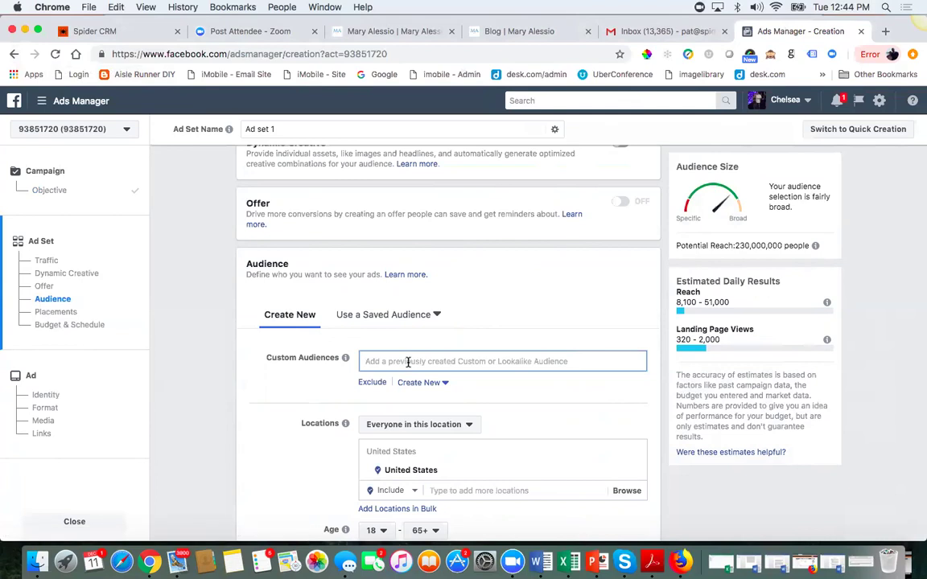
text(millennials)
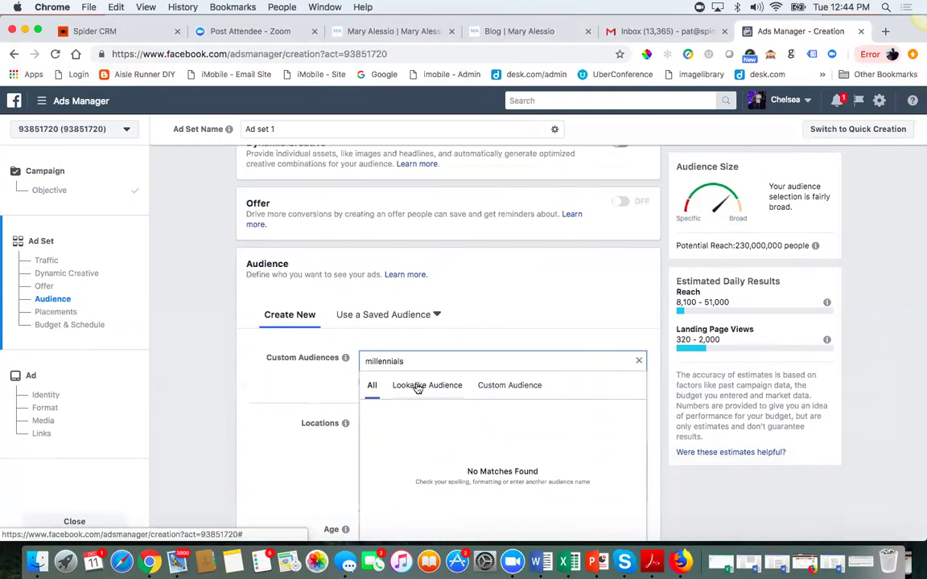
click(486, 324)
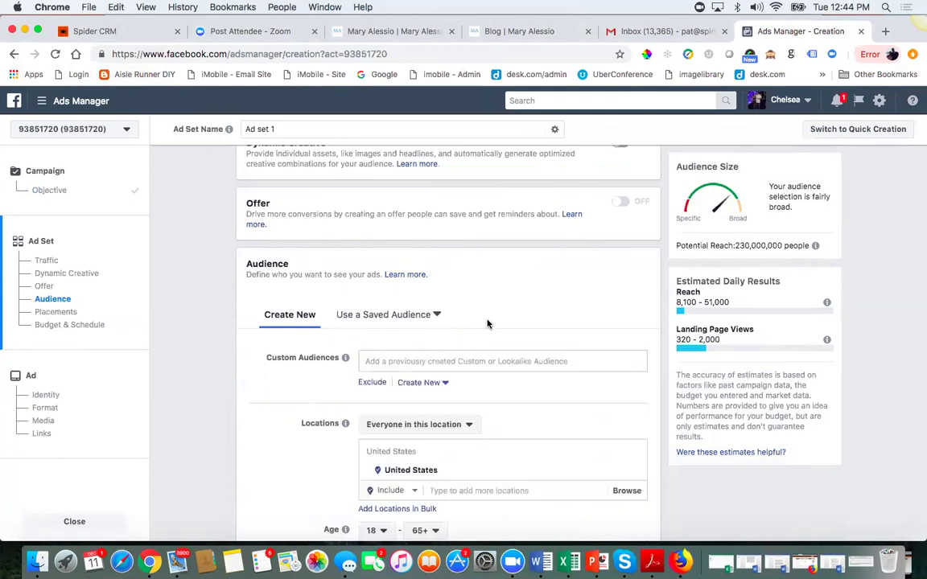
click(427, 362)
mouse_move(341, 355)
click(263, 347)
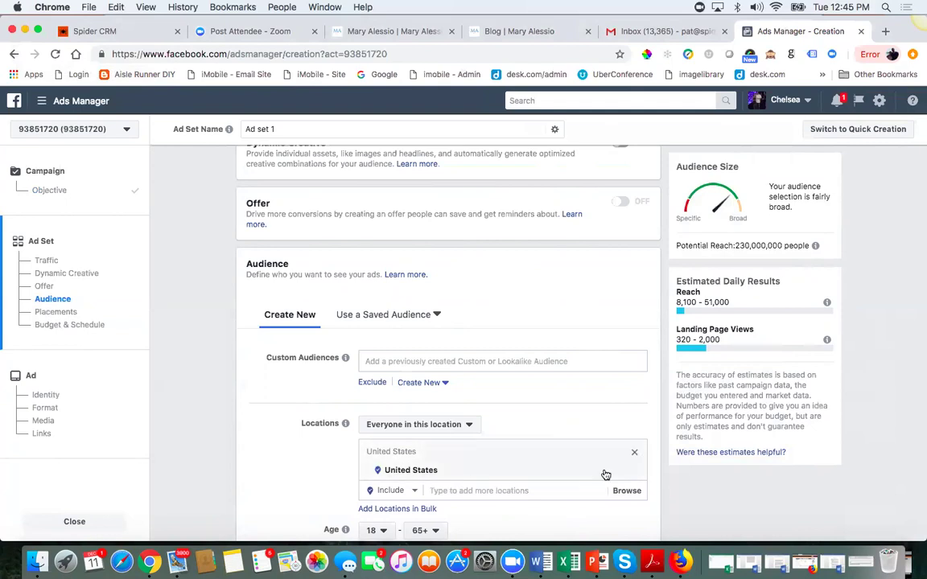
Remove United States from the audience locations and try to add "rochester ny" as the targeted location
click(636, 454)
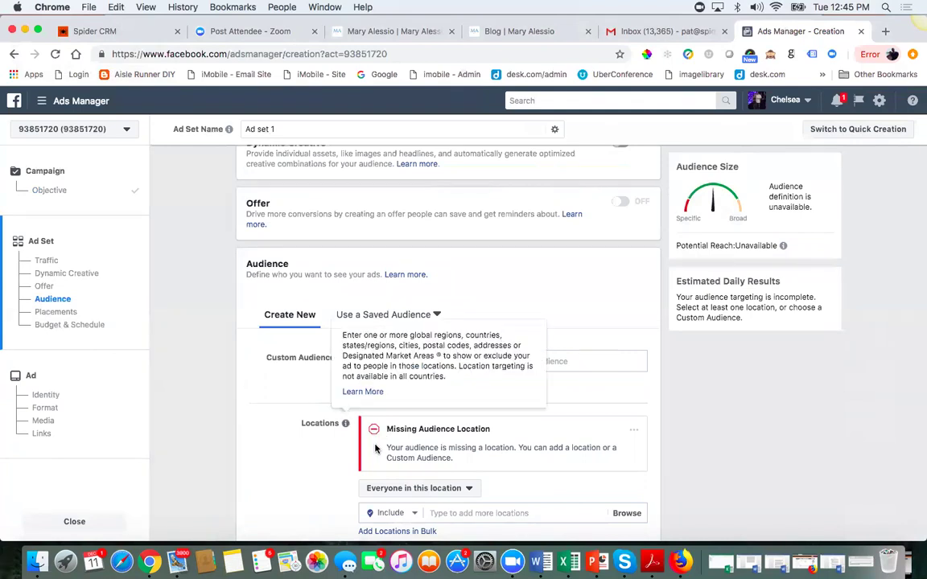
click(468, 490)
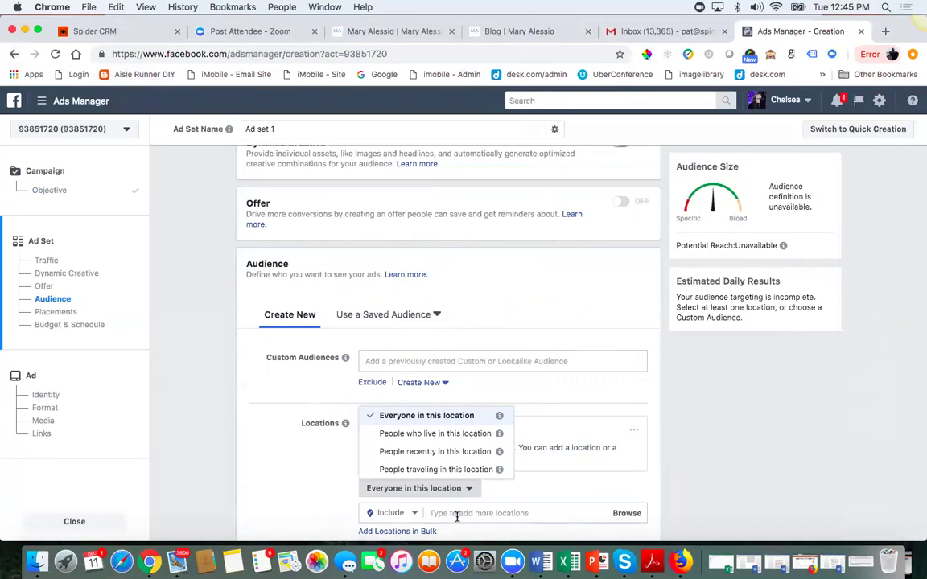
click(456, 514)
text(rochester ny)
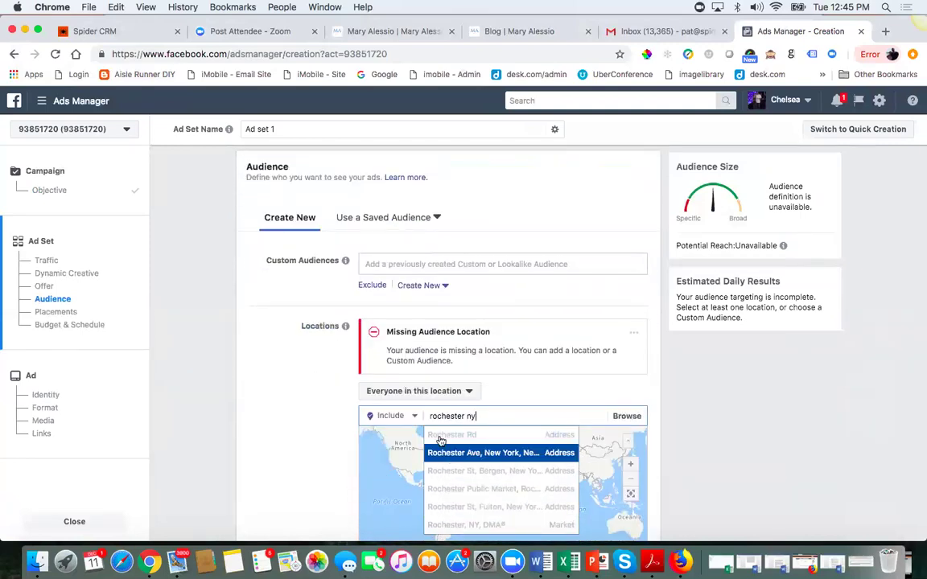
click(330, 298)
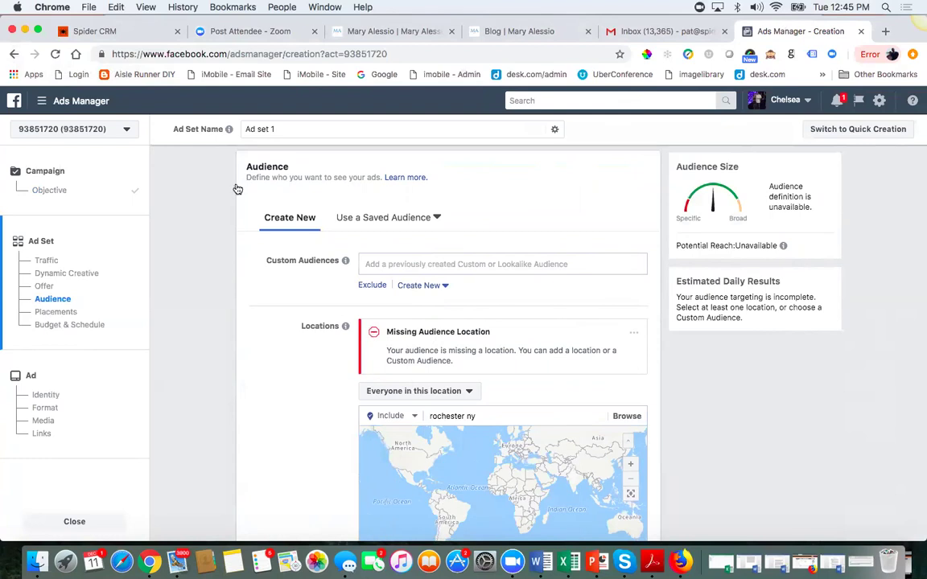
Leave the unfinished ad set for the campaigns list and start a new campaign with the Traffic objective
click(13, 54)
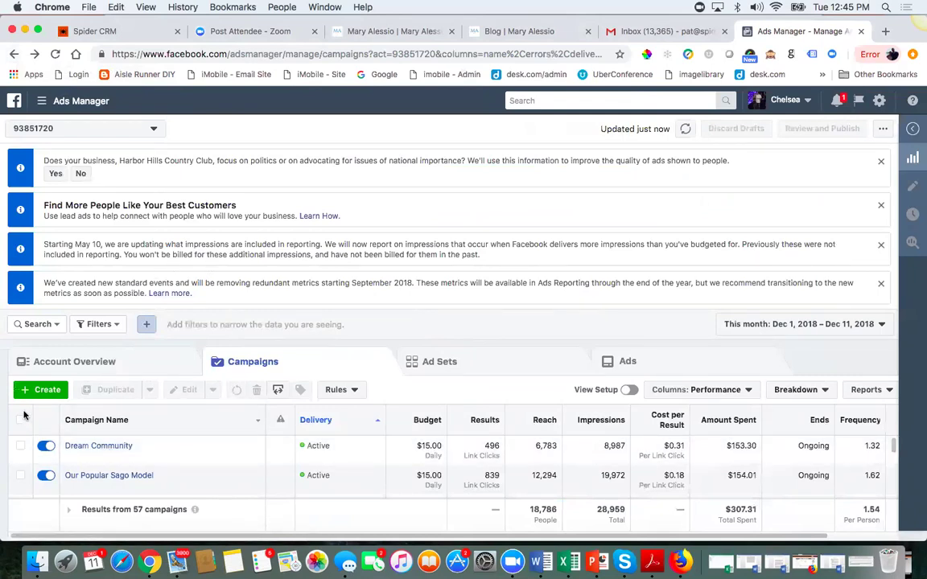
click(40, 390)
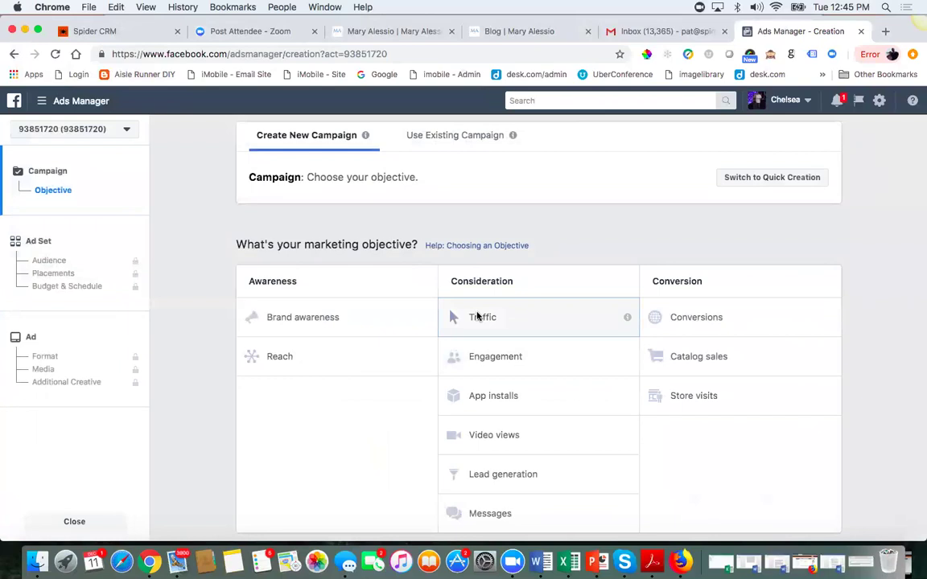
click(477, 317)
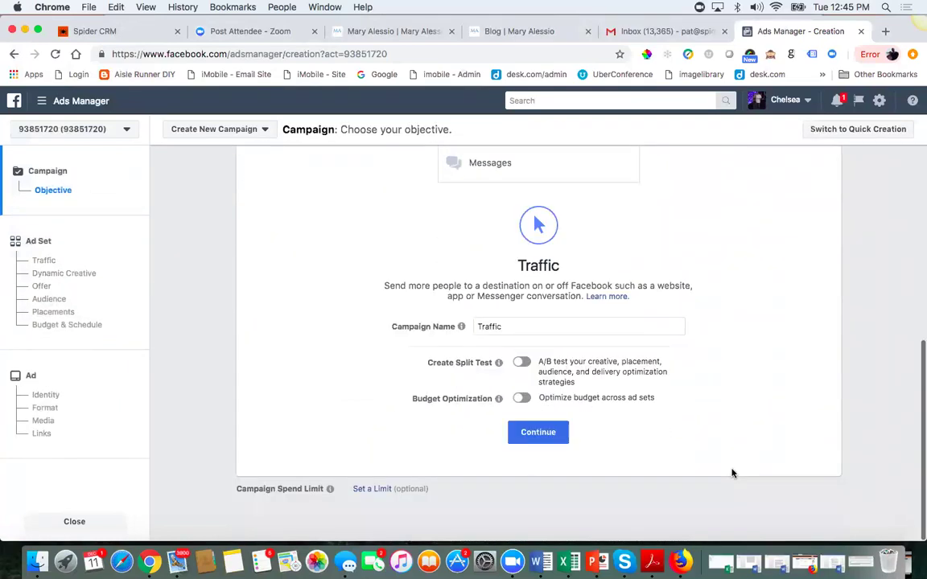
Name the Traffic campaign "get more likes" and continue to the ad set setup
drag(528, 328, 435, 324)
text(addig mo)
key(BackSpace)
key(BackSpace)
key(BackSpace)
key(BackSpace)
key(BackSpace)
key(BackSpace)
key(BackSpace)
key(BackSpace)
text(let)
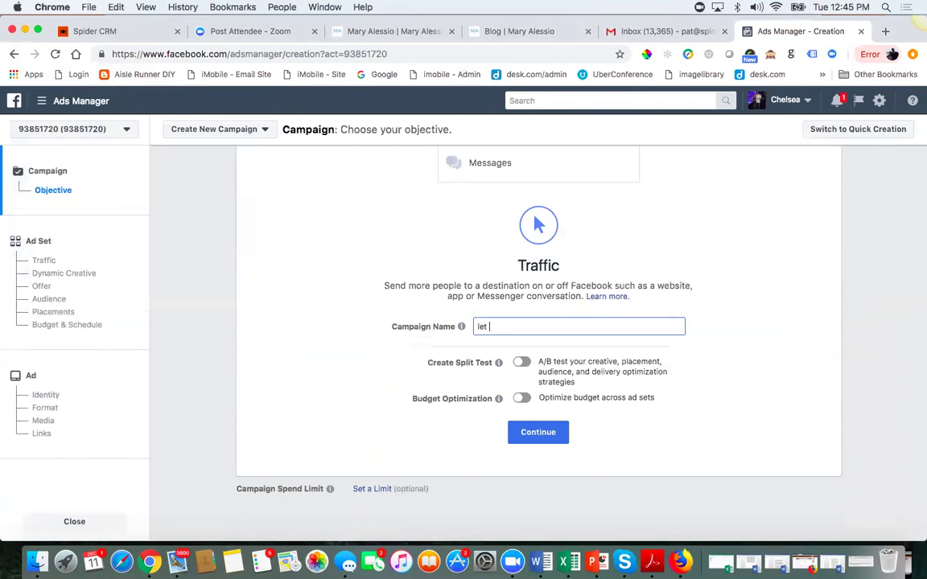
key(BackSpace)
key(BackSpace)
text(get more li)
text(eads)
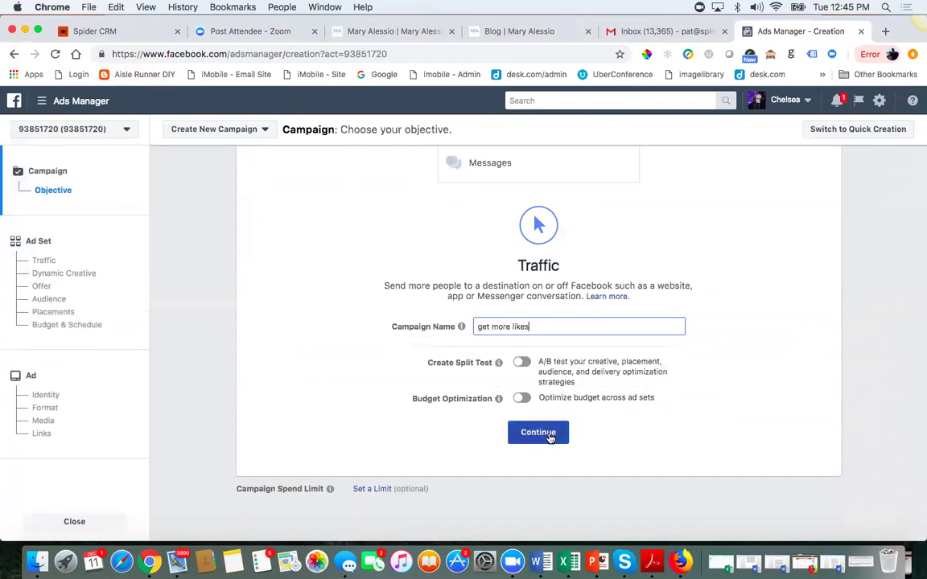
click(551, 435)
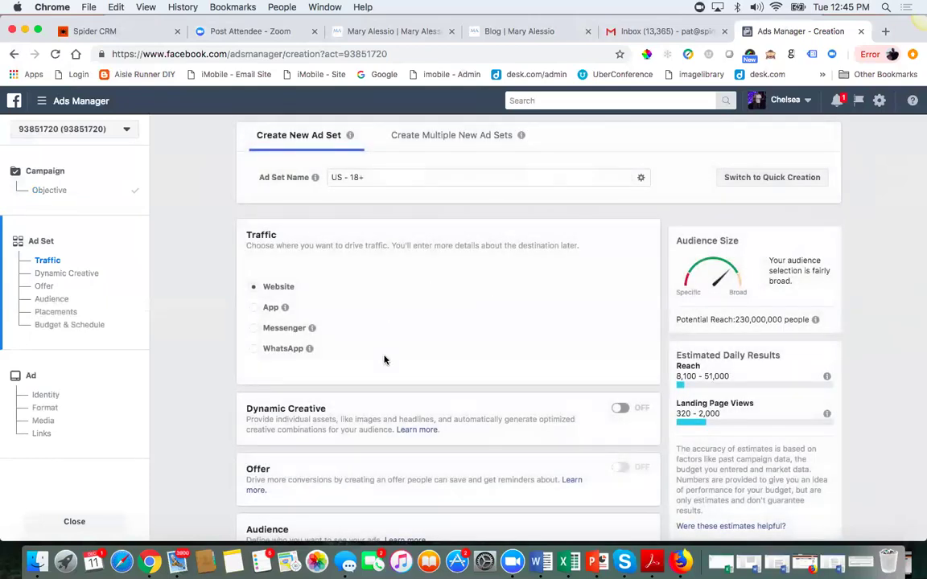
Rename the new ad set "ad set 1"
scroll(384, 360, down, 2)
scroll(384, 360, up, 2)
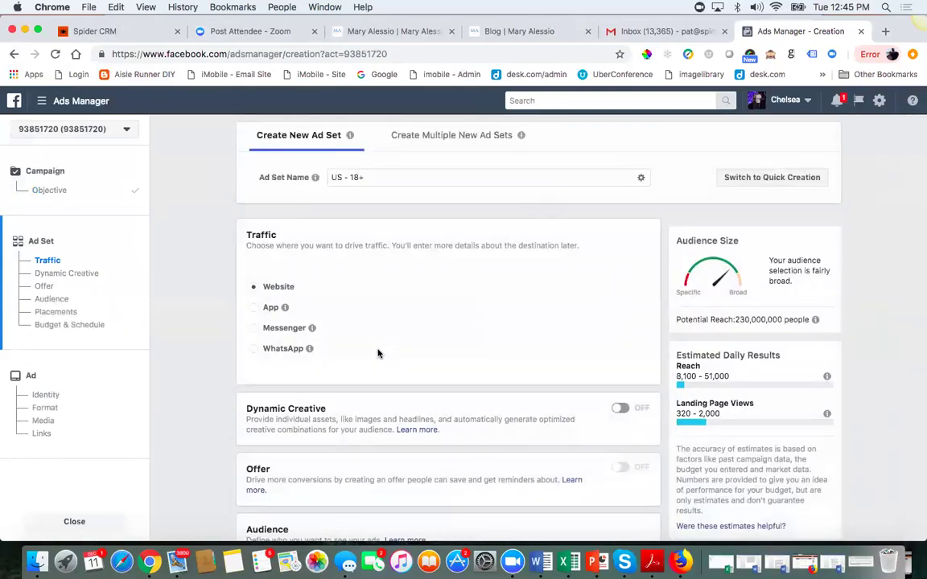
click(368, 176)
mouse_move(313, 178)
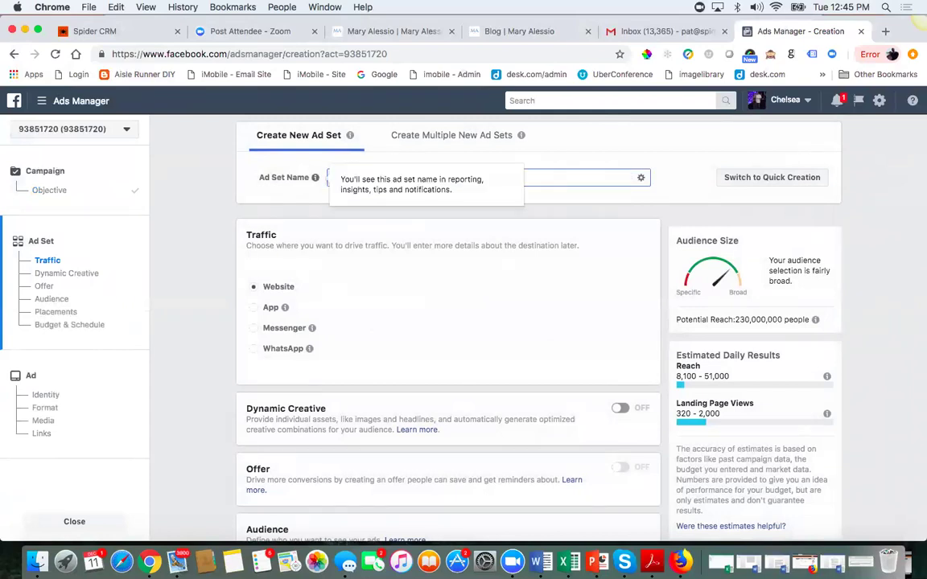
text(ad set 1)
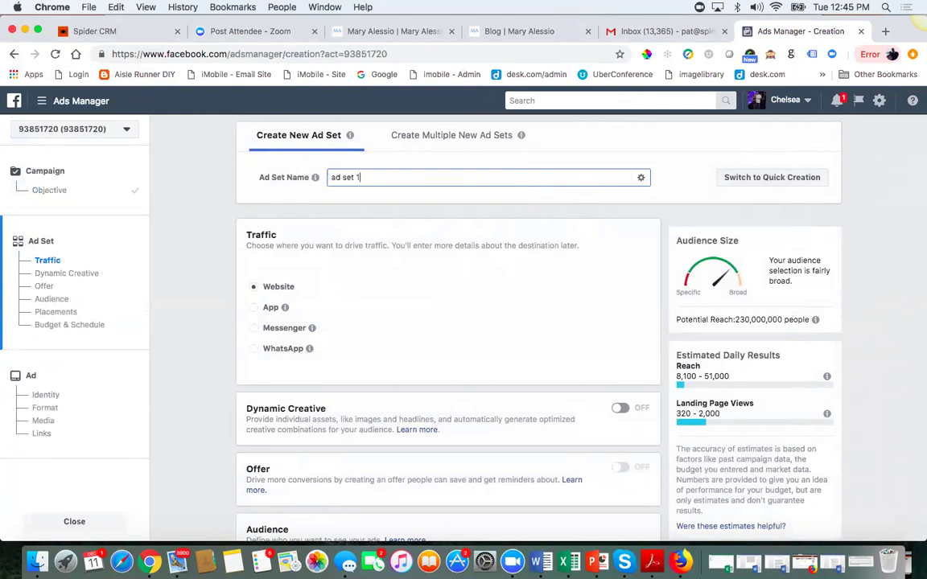
Search the ad set's custom and lookalike audiences for "millennials", then clear the search
scroll(557, 370, down, 4)
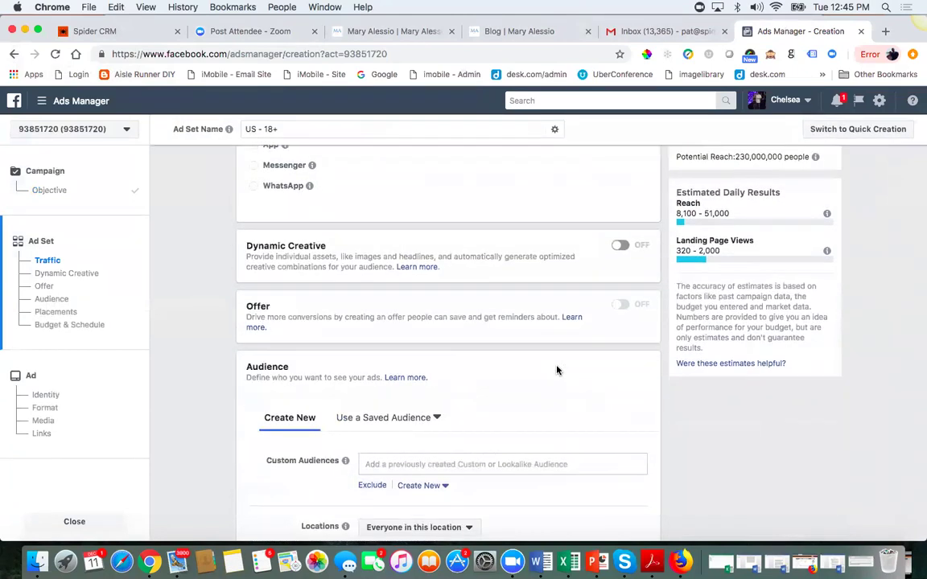
scroll(557, 370, down, 3)
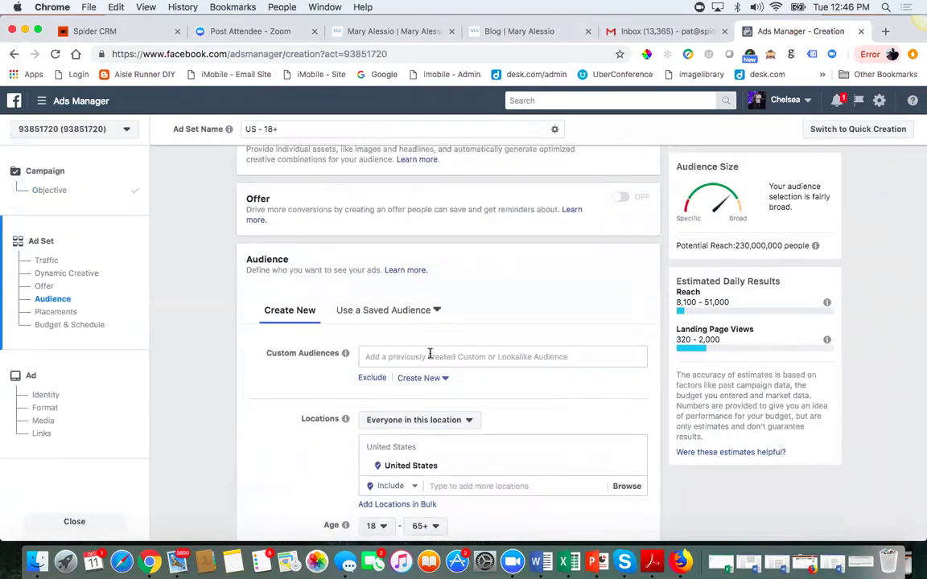
click(431, 356)
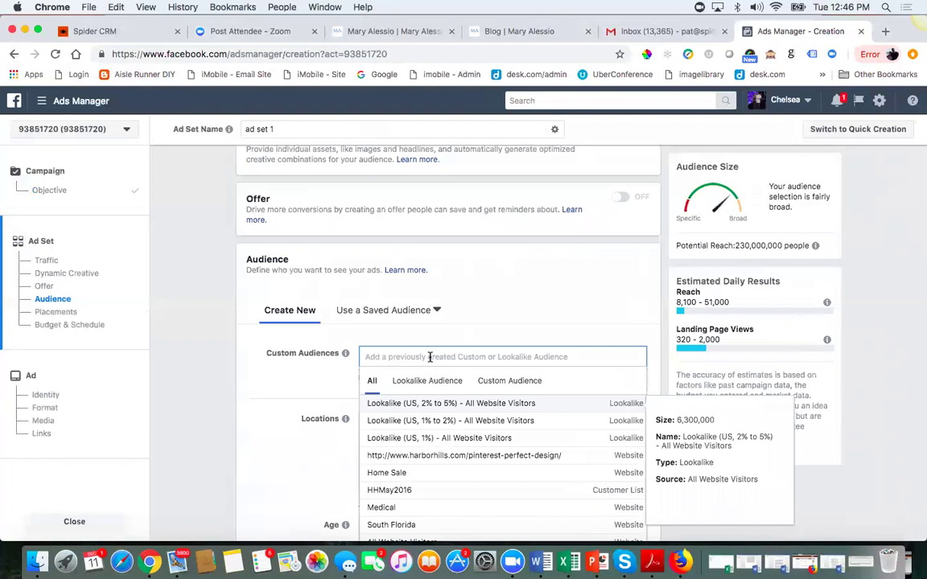
text(mill)
text(nnials)
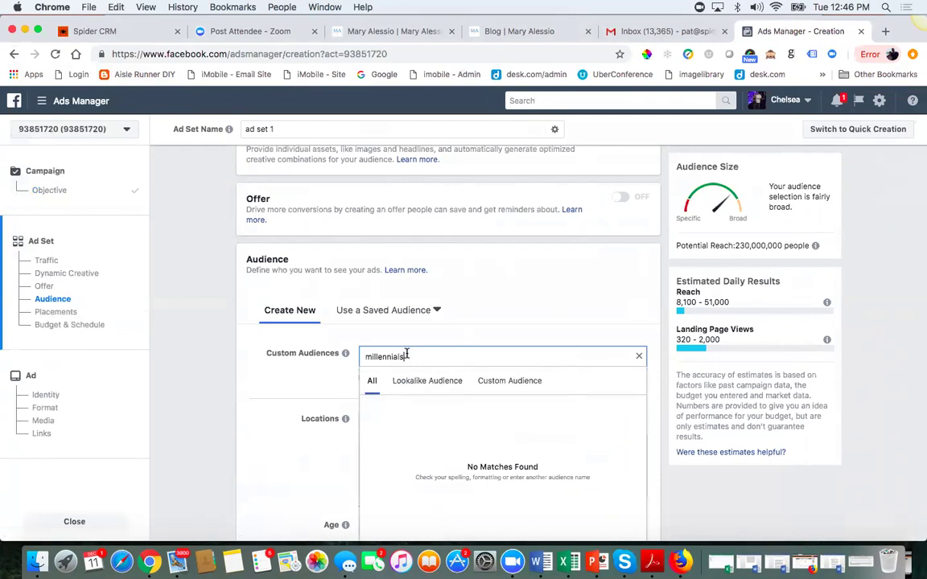
drag(404, 356, 365, 357)
key(BackSpace)
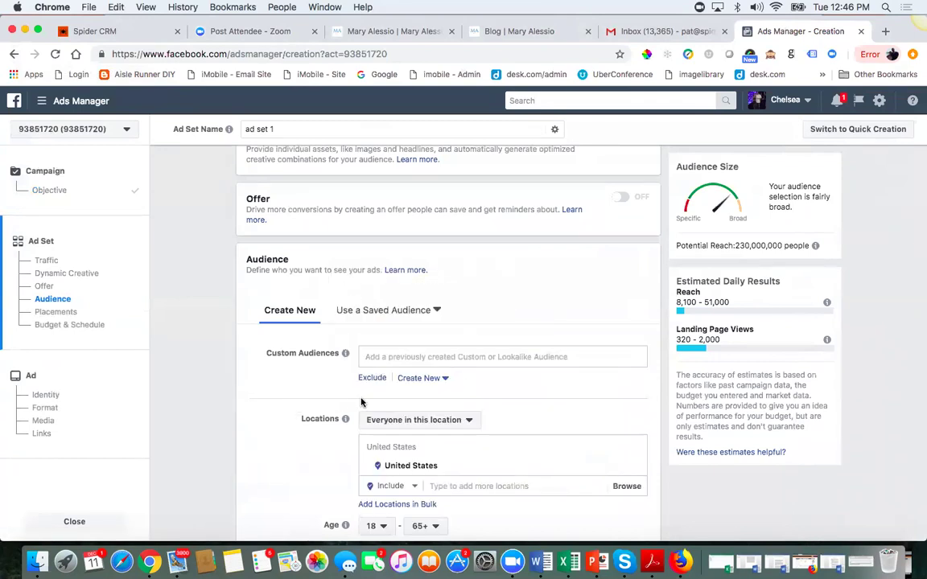
Look through the previously created audiences and narrow the list to custom audiences only
click(441, 356)
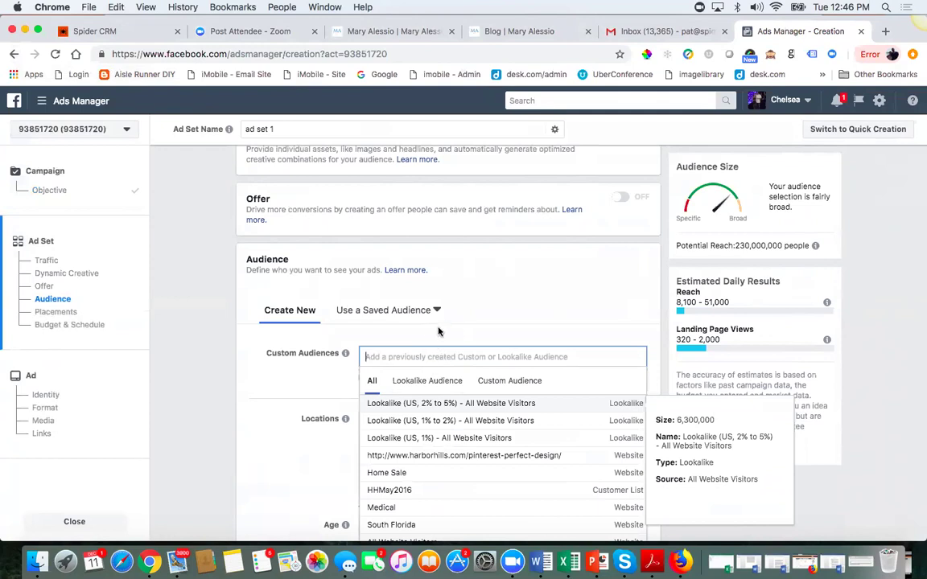
scroll(470, 322, down, 2)
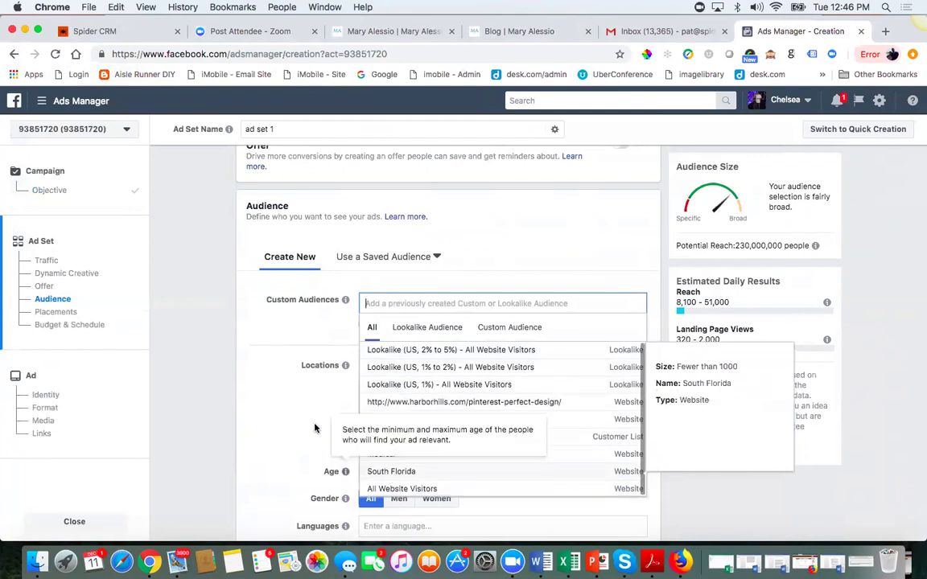
click(283, 404)
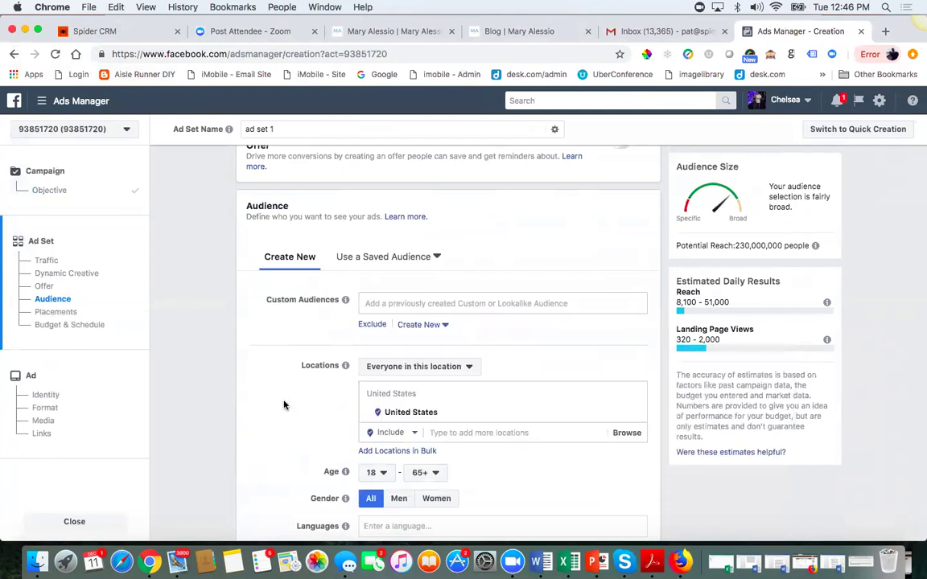
click(402, 303)
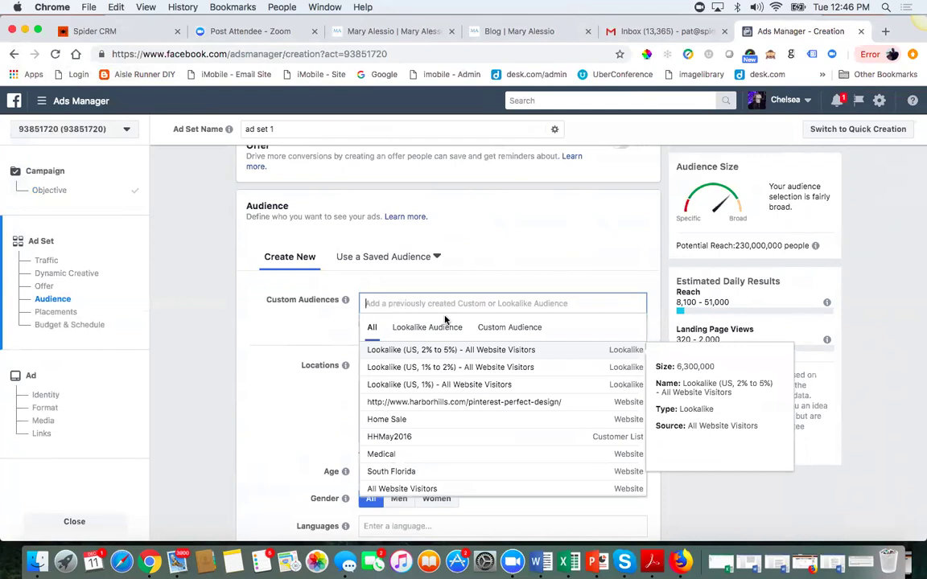
click(505, 329)
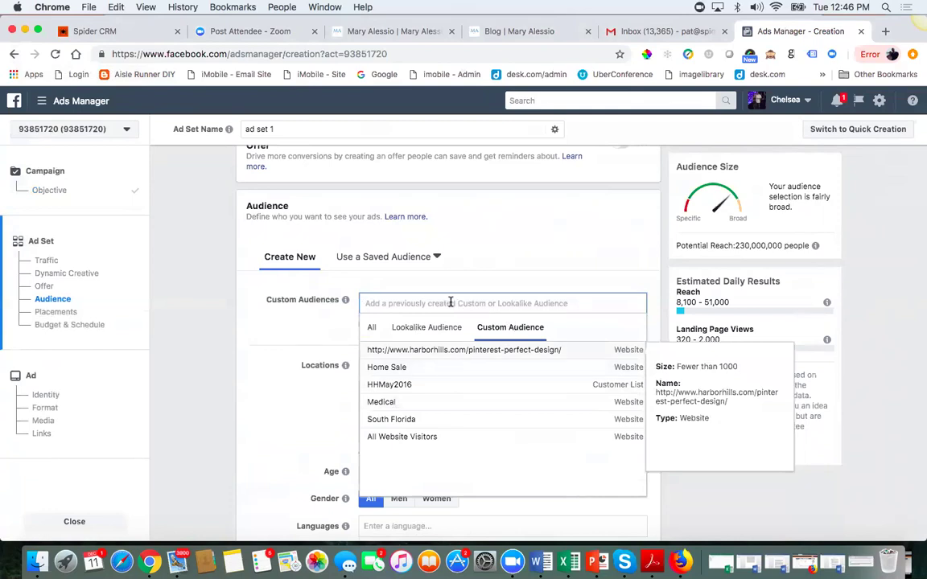
Search the custom audiences for "home owners", clear the search text and close the audience list
text(ho)
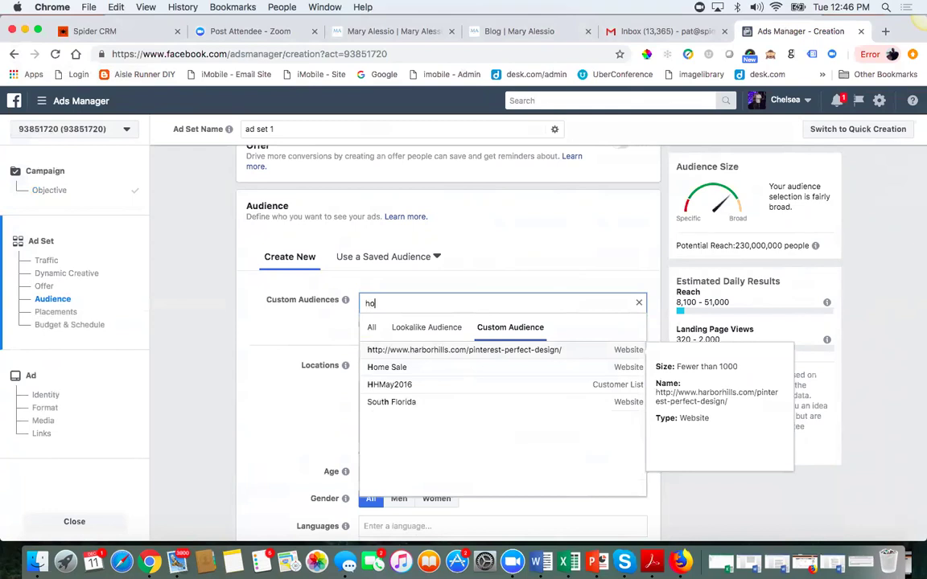
text(me owner)
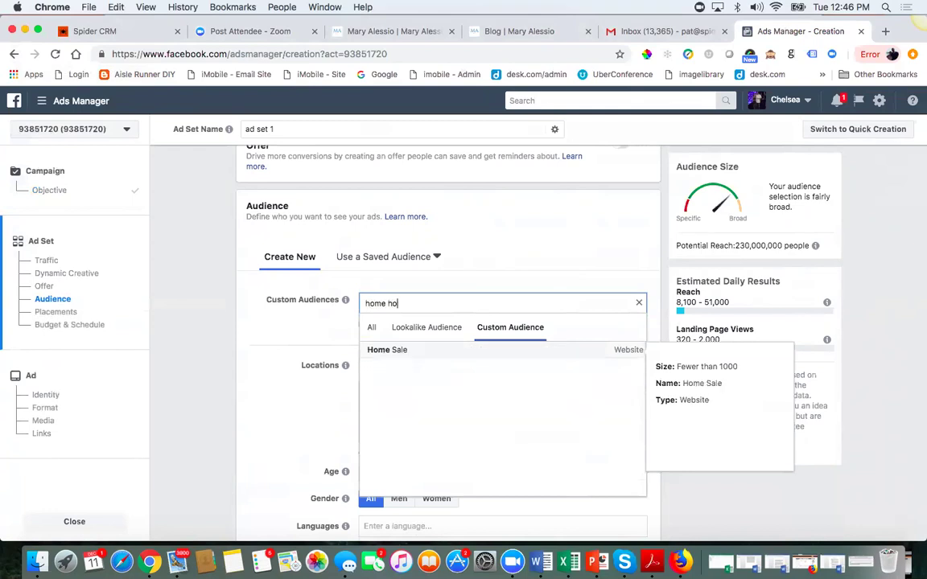
text(s)
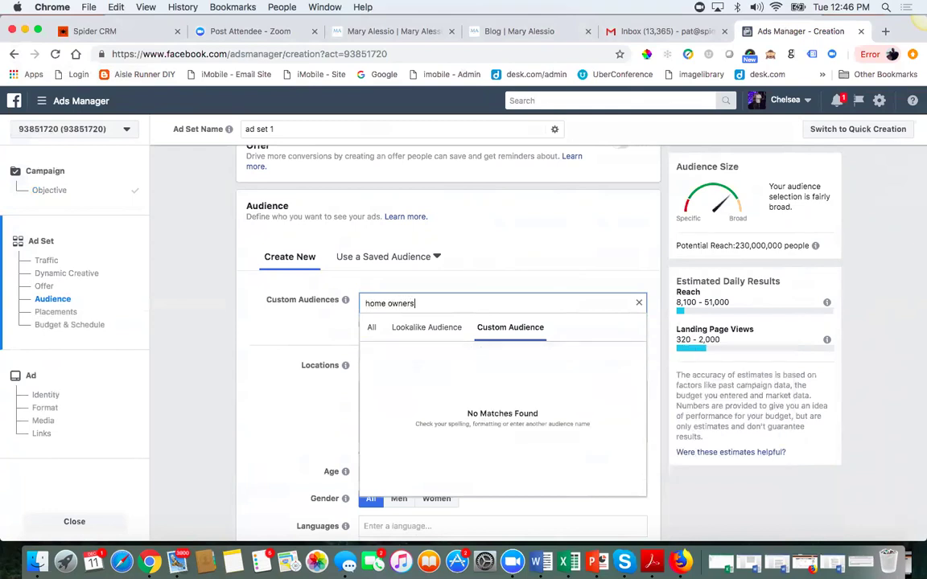
key(BackSpace)
key(BackSpace)
key(BackSpace)
key(BackSpace)
key(BackSpace)
key(BackSpace)
key(BackSpace)
key(BackSpace)
key(BackSpace)
key(BackSpace)
key(BackSpace)
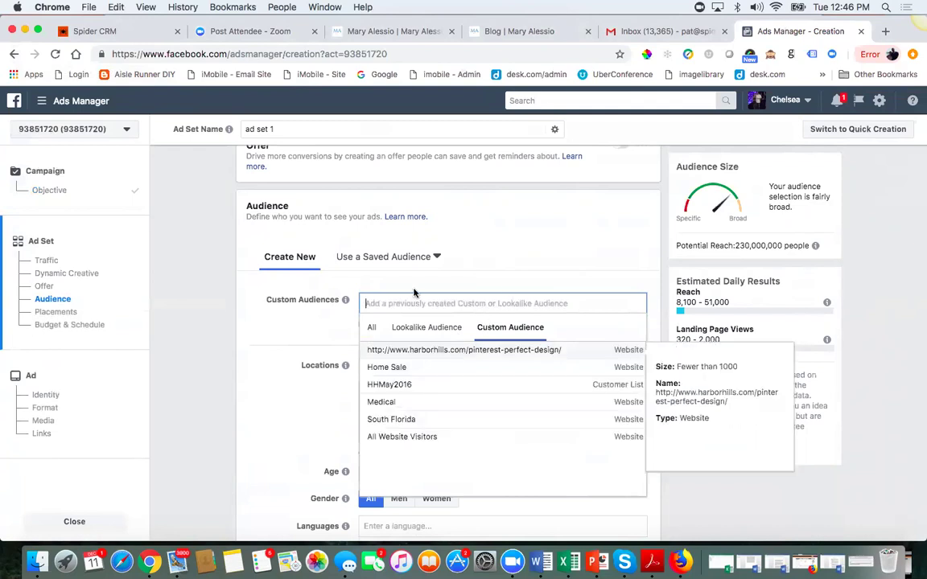
click(293, 354)
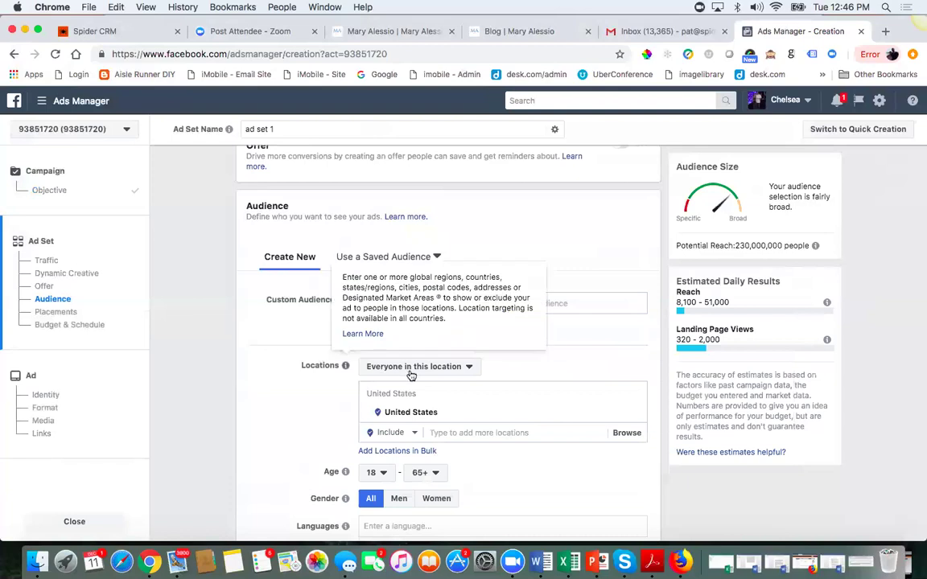
Search the ad set's locations for "rochester ny" and limit location targeting to people who live in this location
click(410, 416)
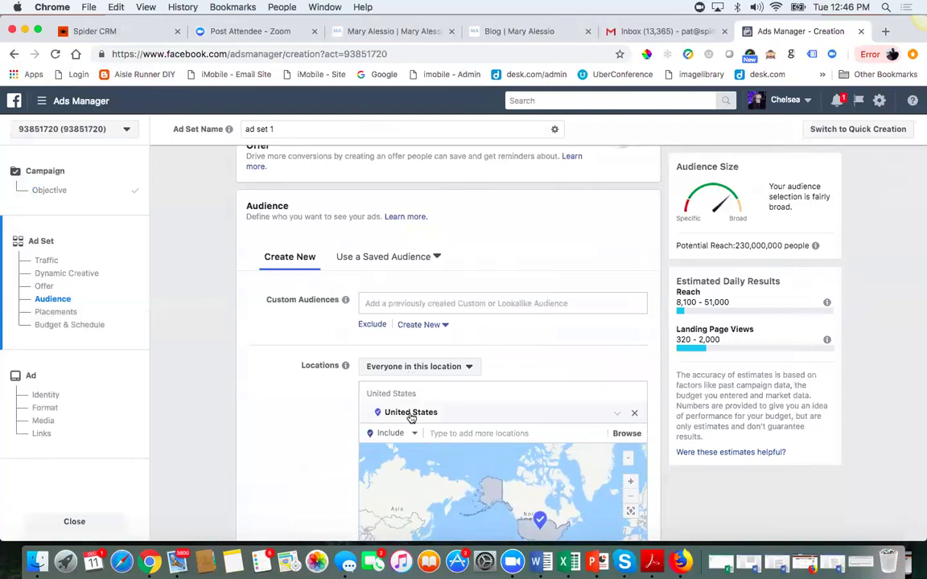
click(483, 433)
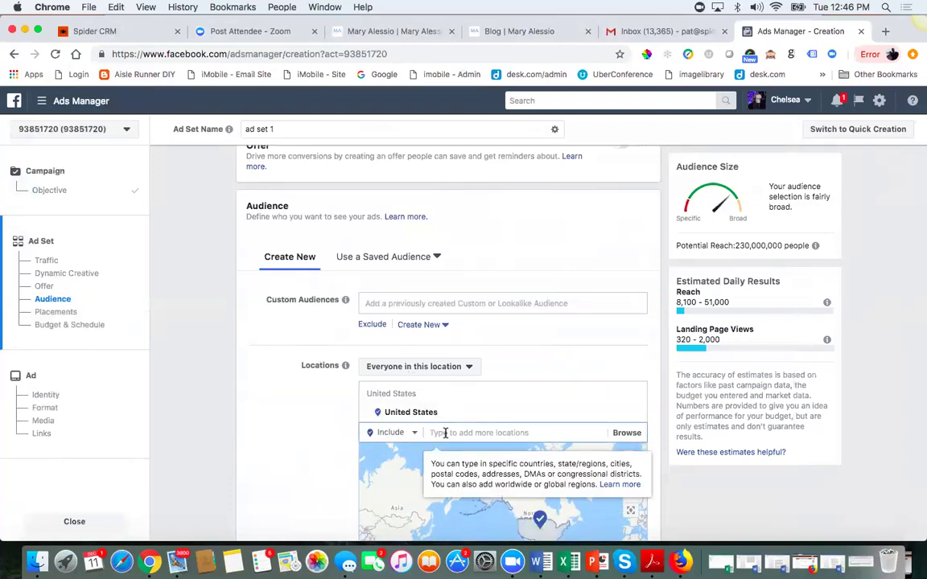
text(rodhester n)
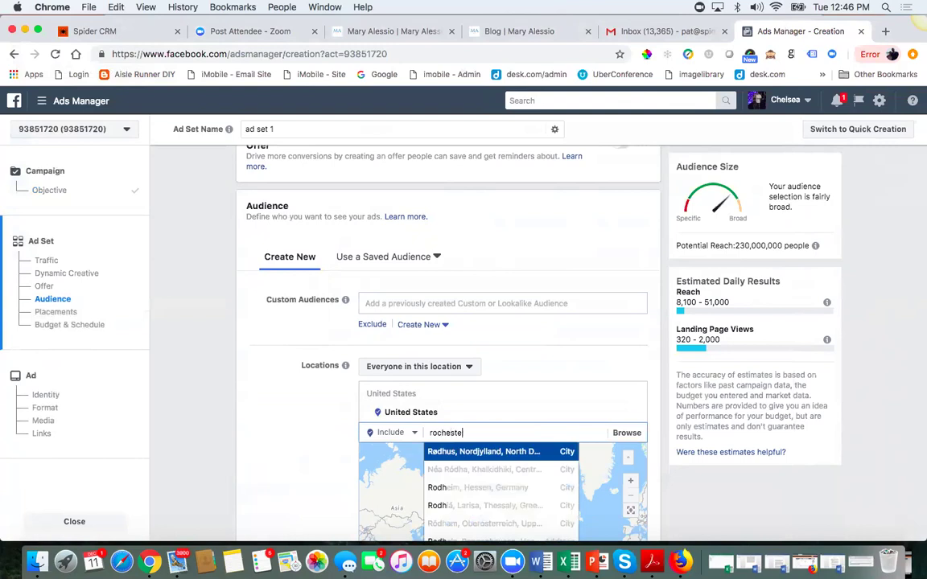
text(y)
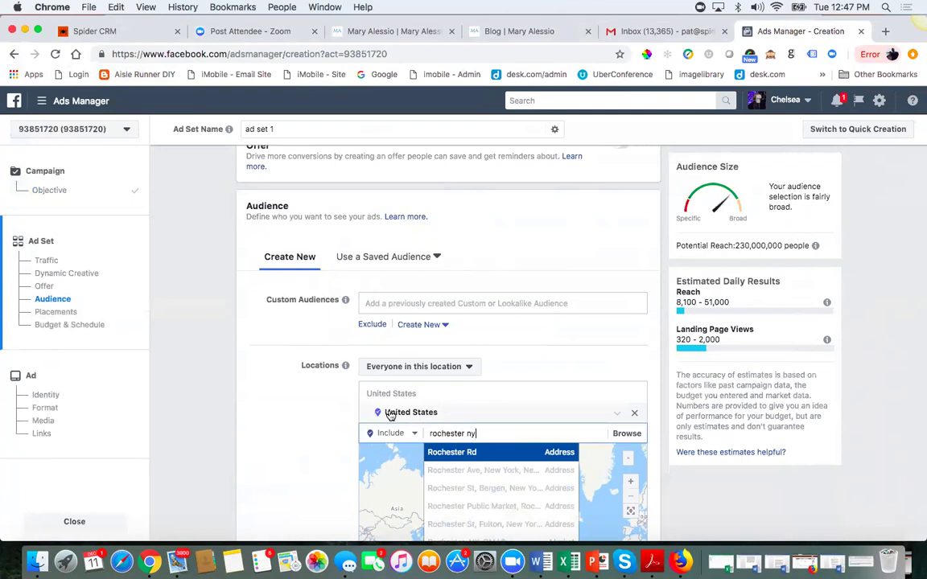
click(568, 414)
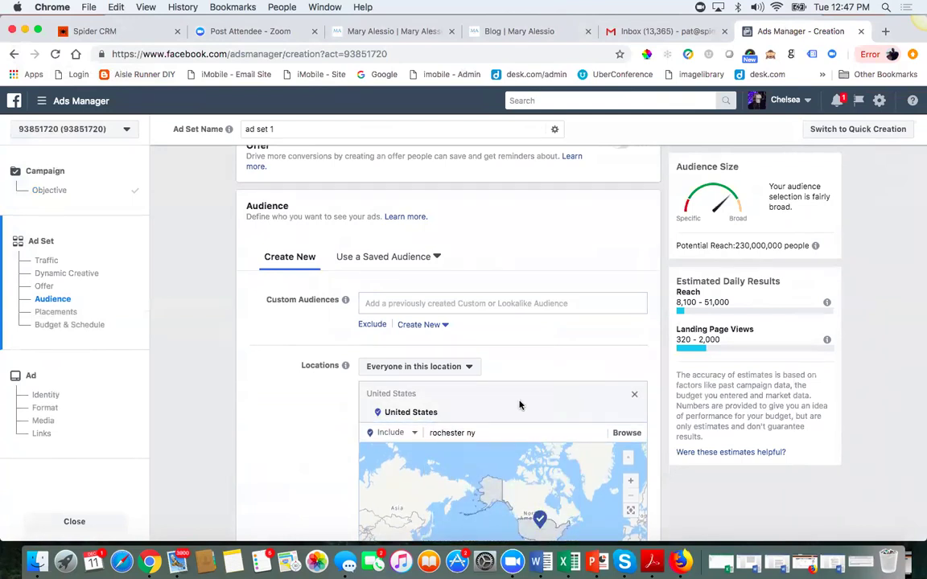
click(469, 368)
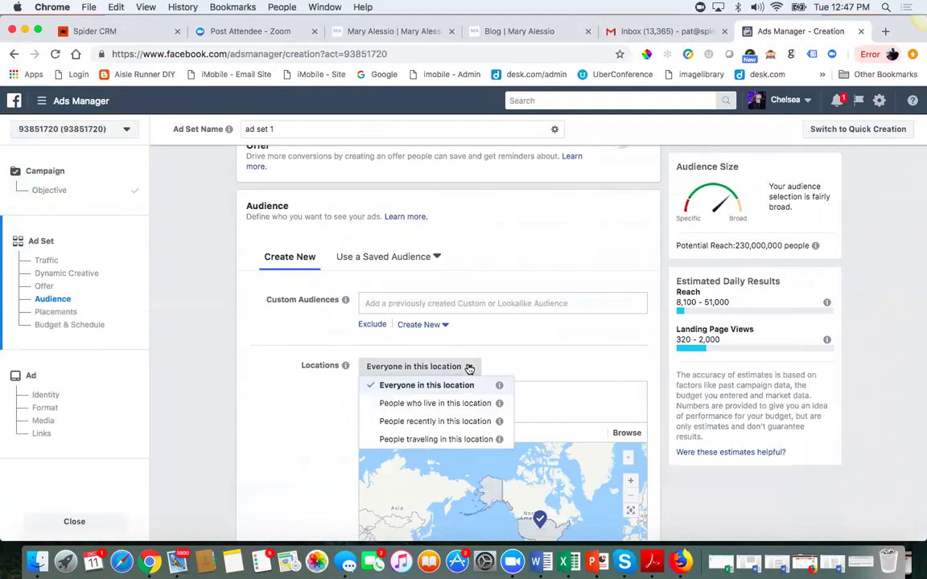
click(457, 410)
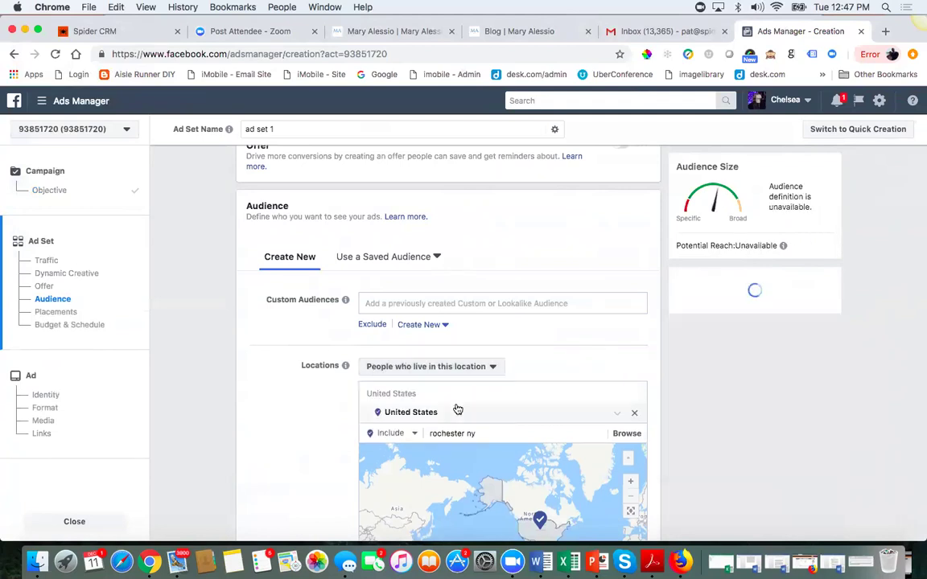
Restrict the United States location to cities only, then remove the United States from the targeted locations
click(618, 413)
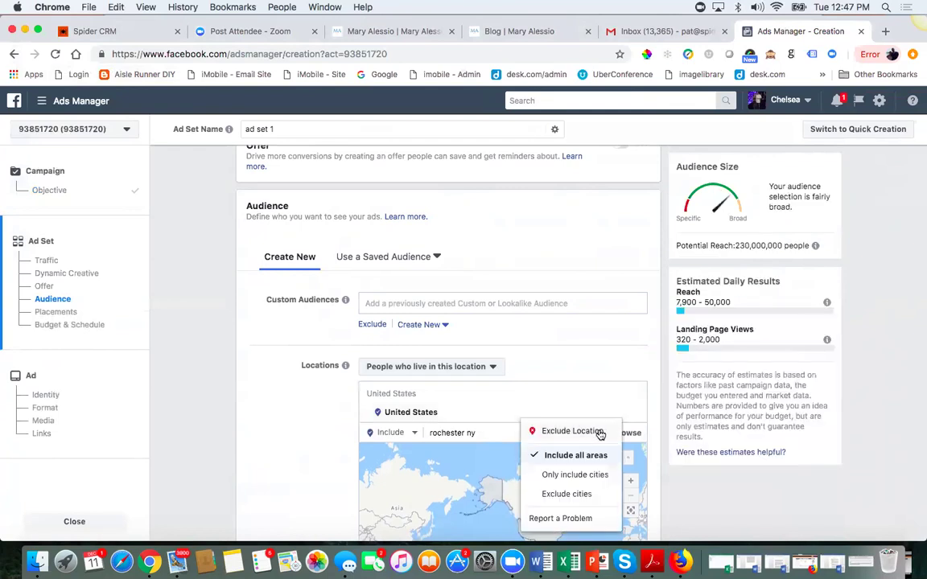
click(564, 477)
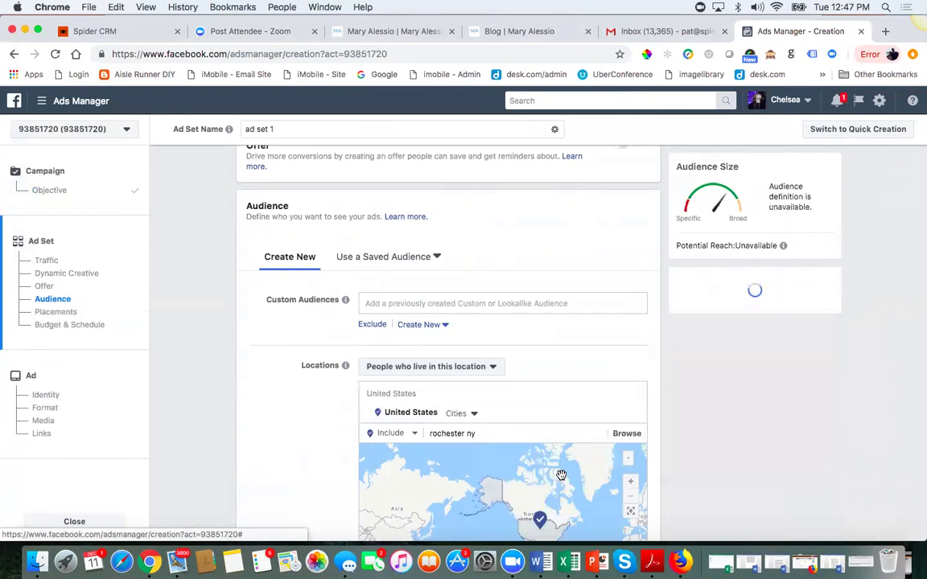
click(490, 415)
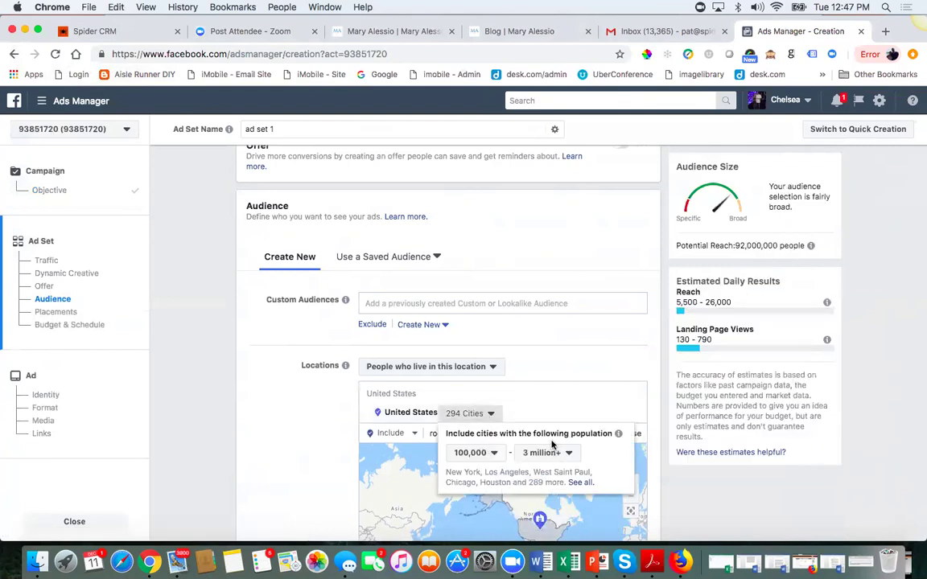
click(642, 394)
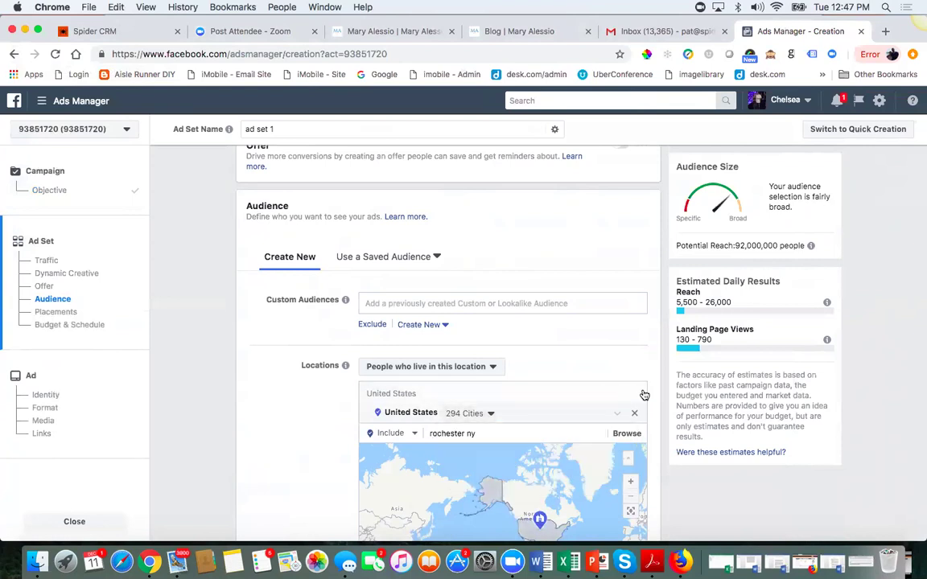
click(635, 397)
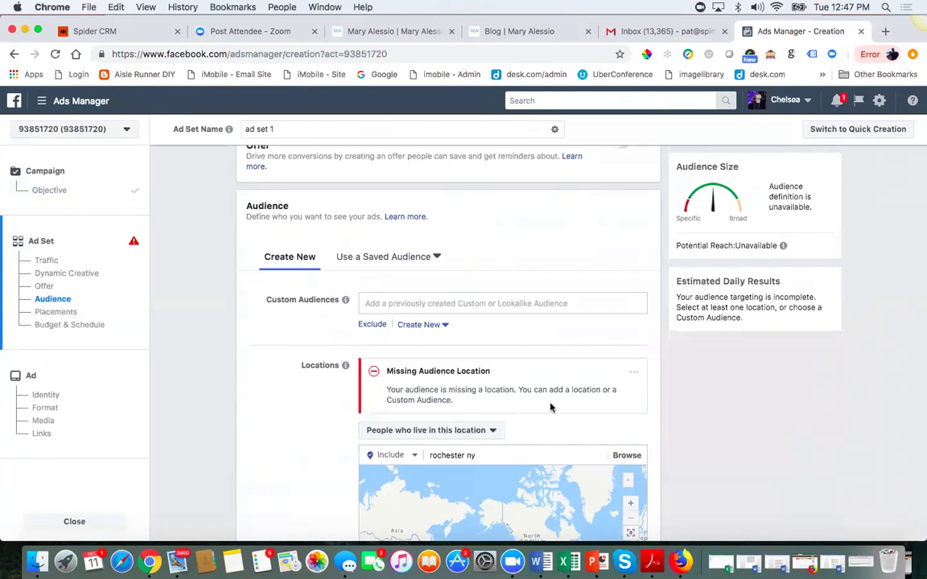
click(443, 326)
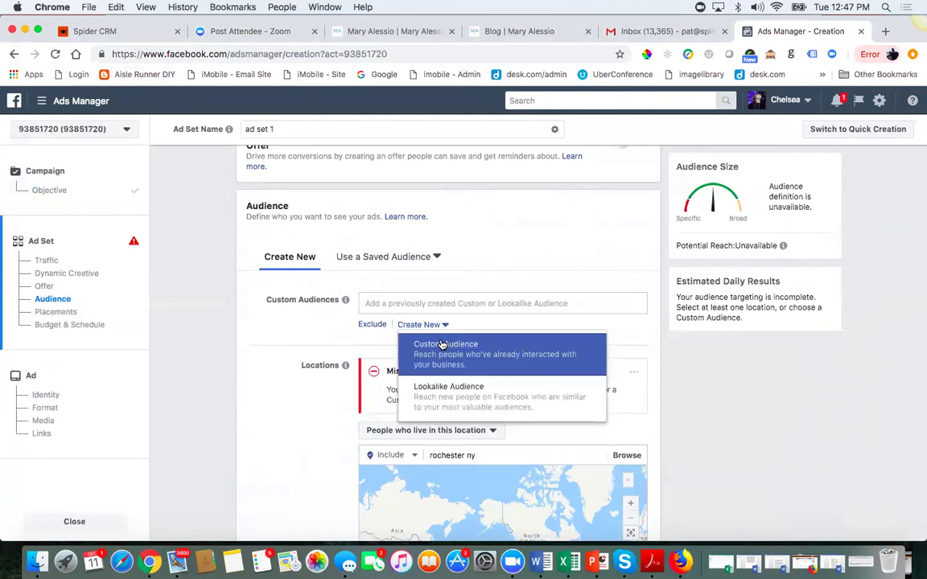
click(433, 400)
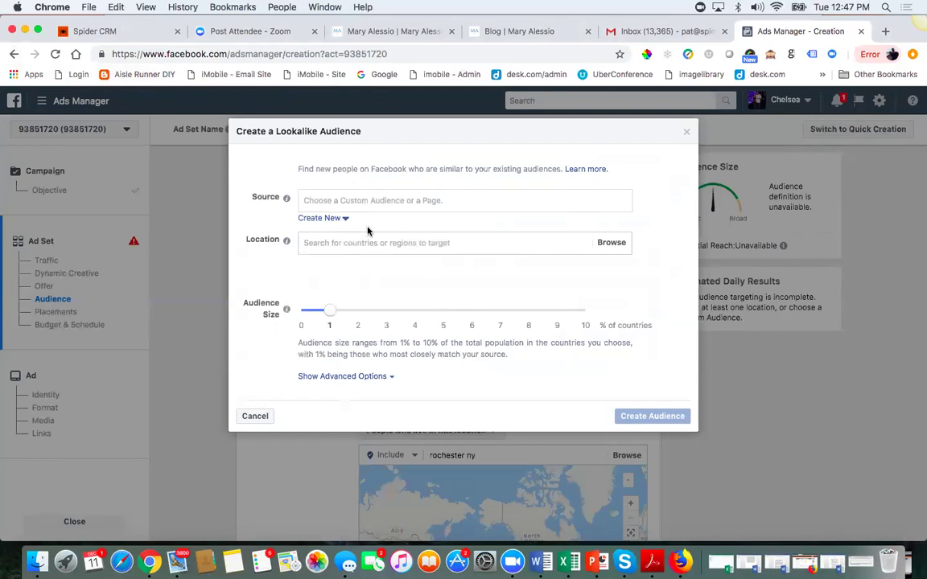
click(370, 243)
text(rochester)
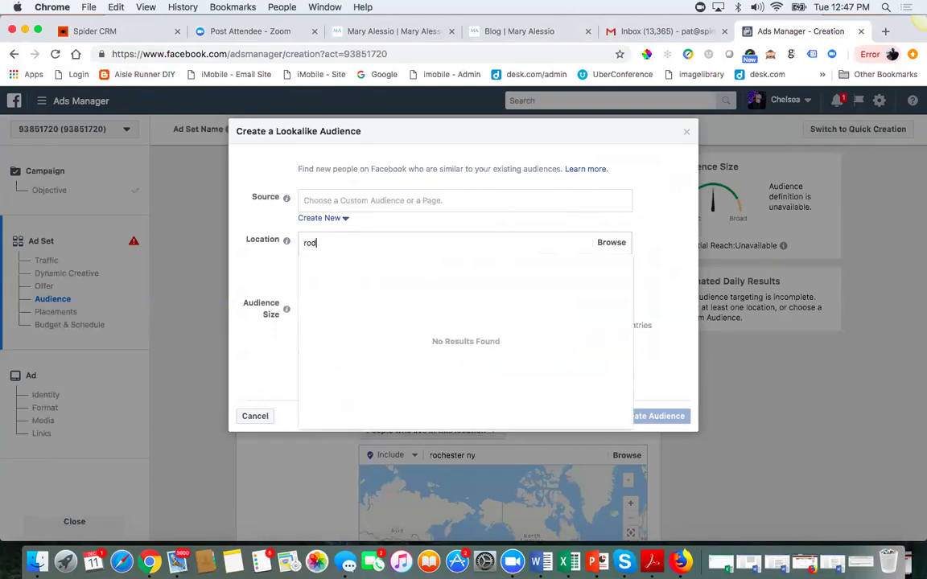
text( ny)
click(613, 243)
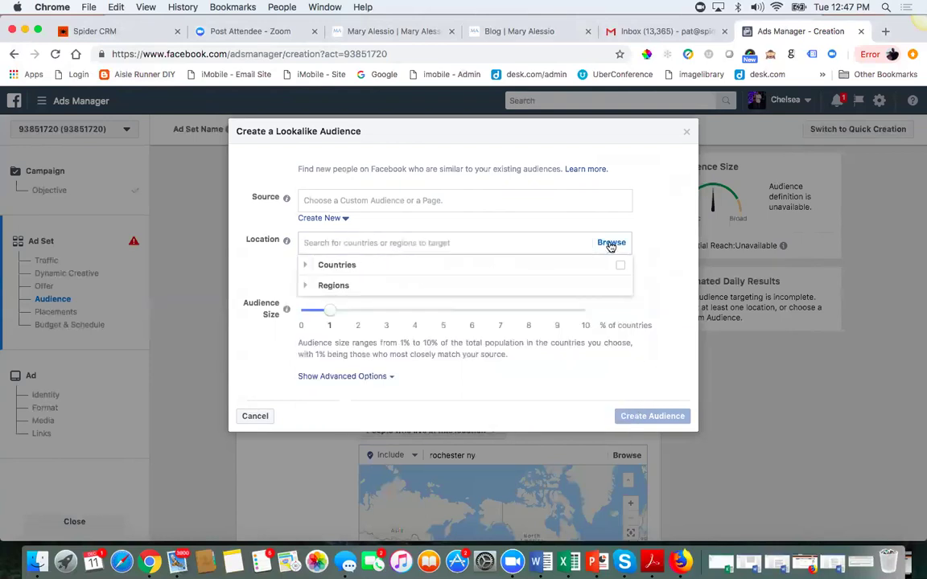
mouse_move(354, 266)
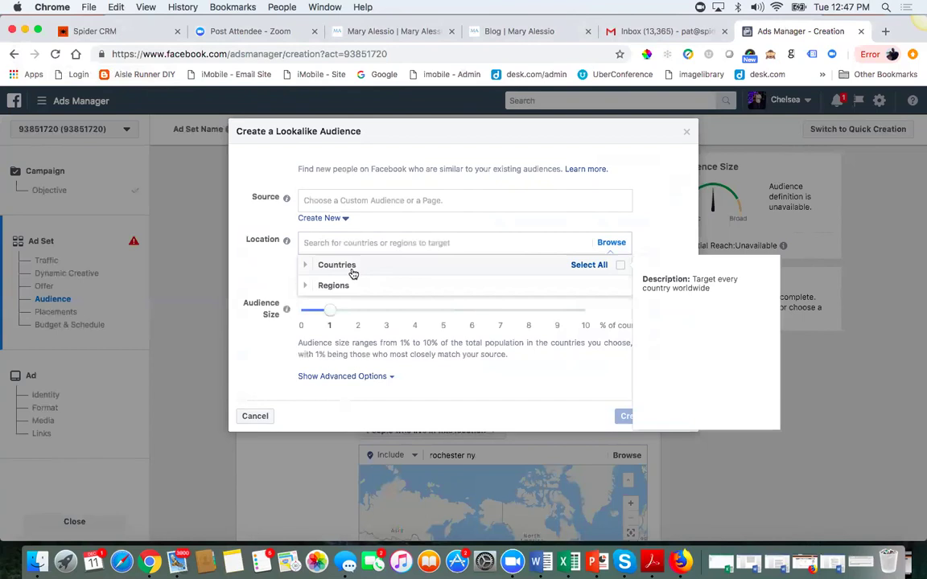
click(348, 288)
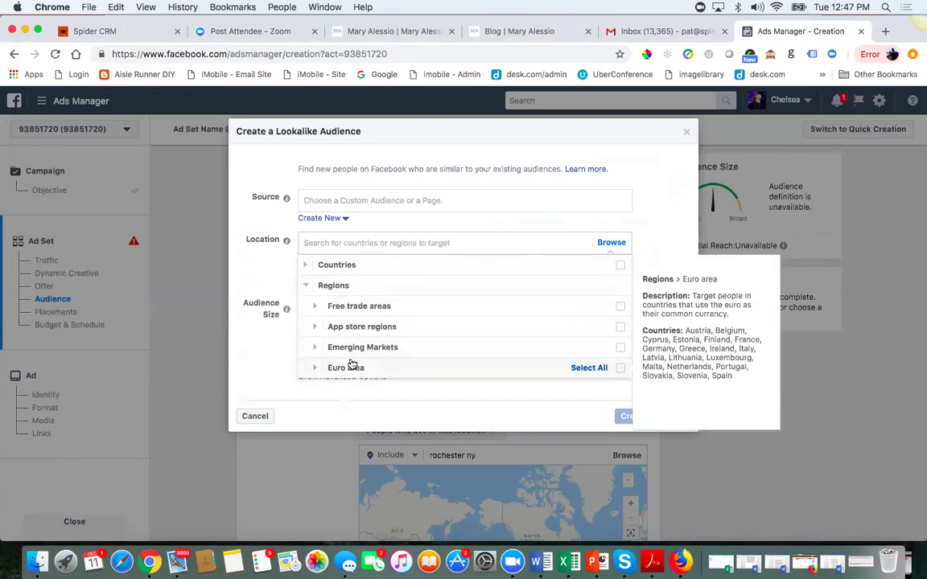
click(266, 331)
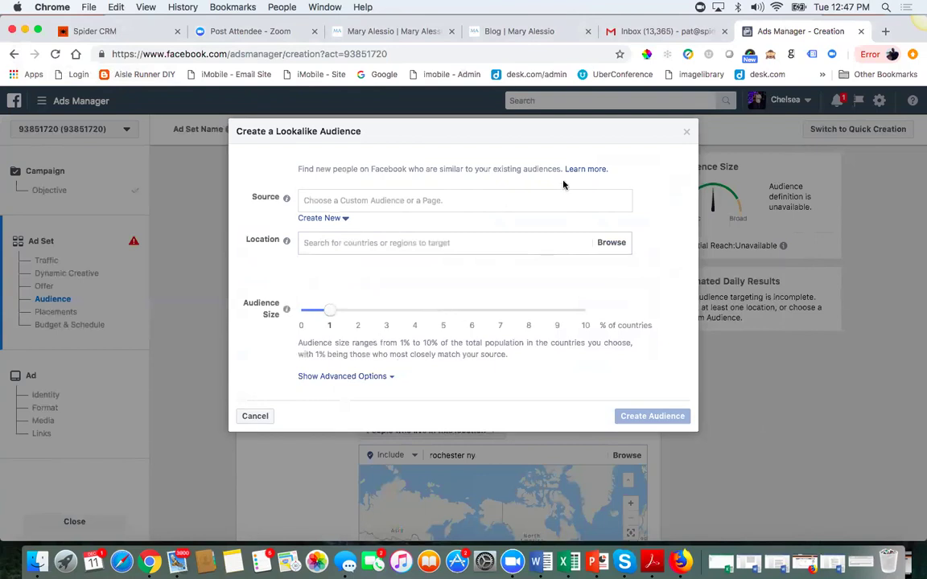
click(686, 132)
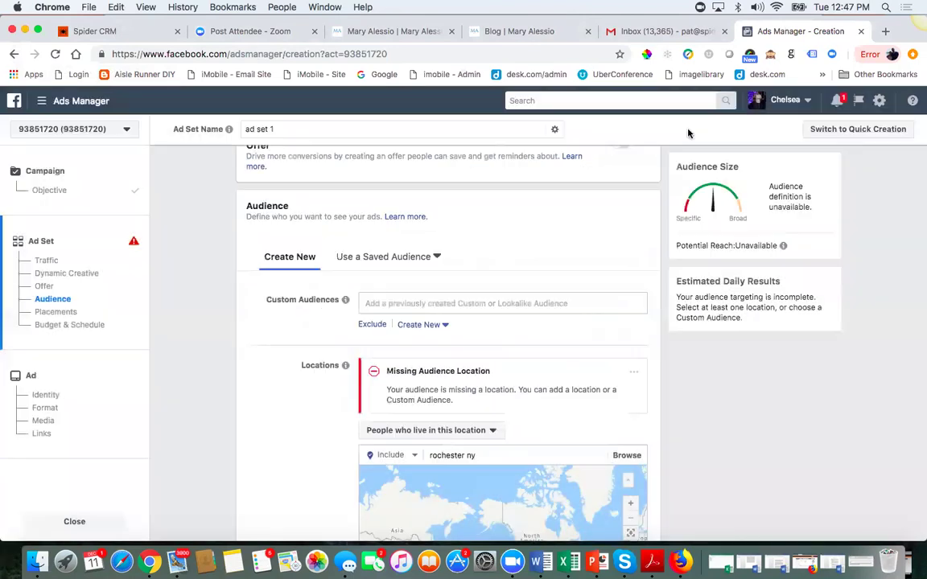
Search the custom audiences for "home", add the Home Sale audience to the ad set and close the audience list
click(427, 304)
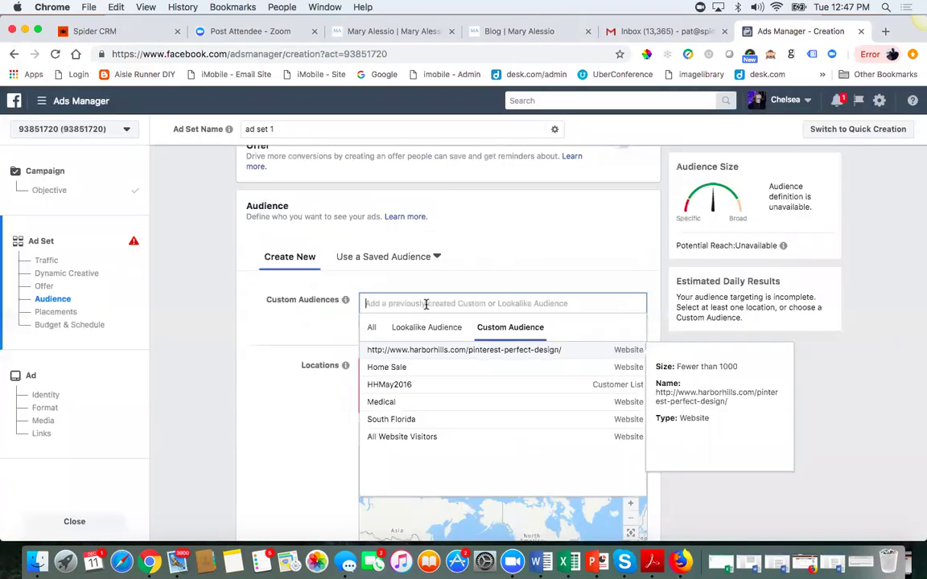
text(home)
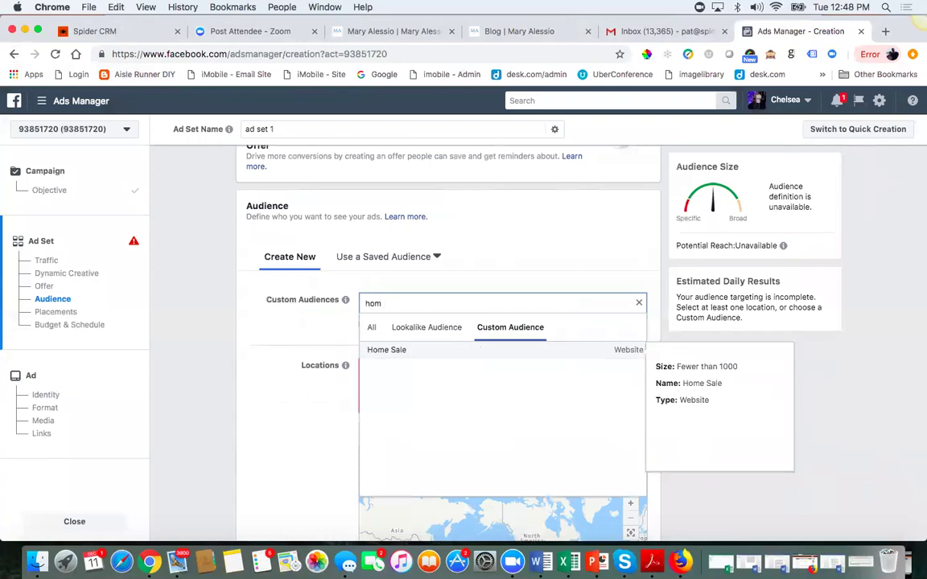
click(385, 350)
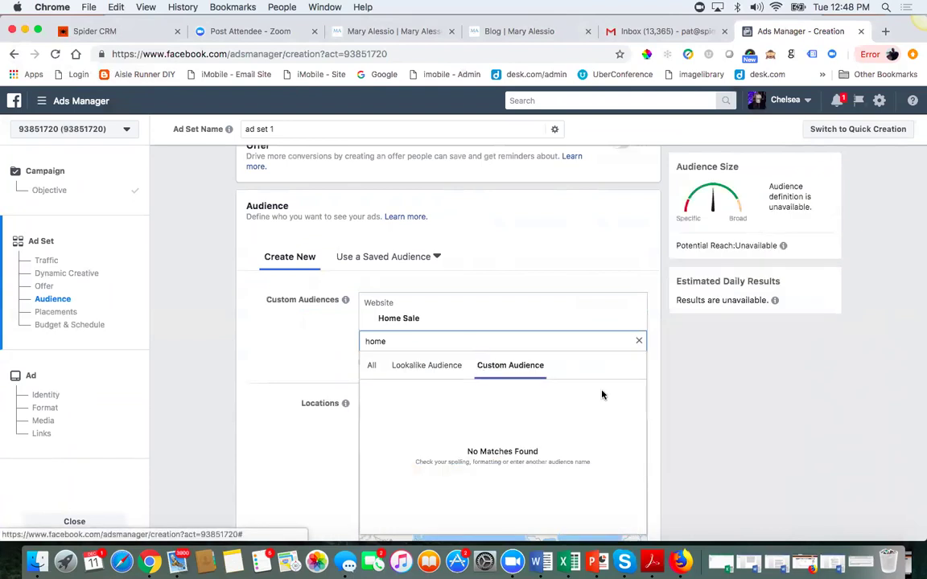
click(640, 341)
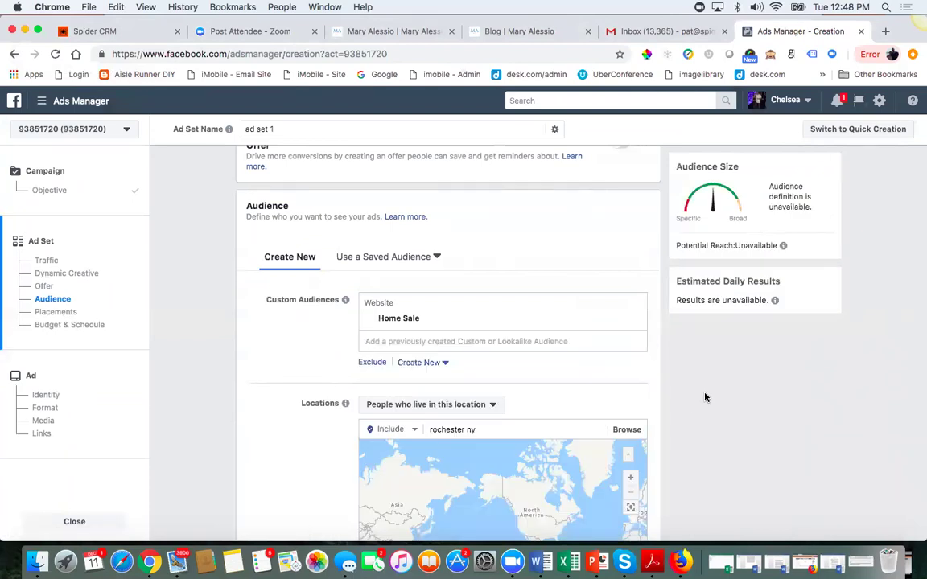
scroll(704, 397, down, 3)
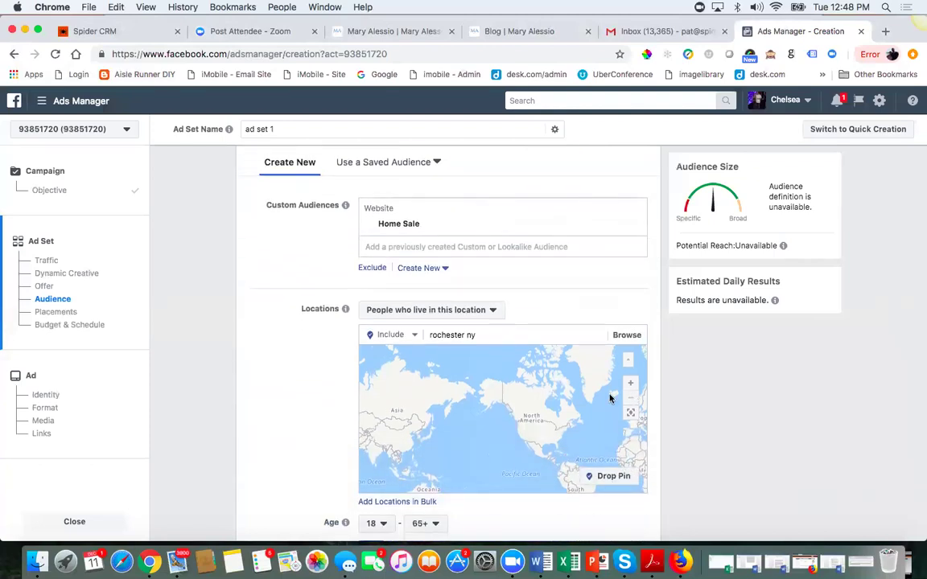
scroll(593, 390, up, 2)
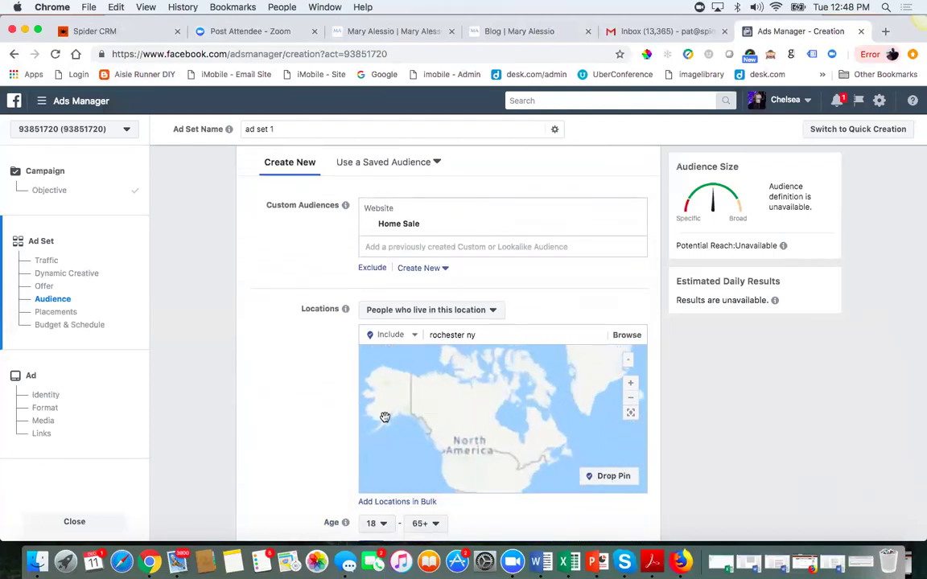
scroll(313, 428, down, 1)
scroll(313, 428, down, 3)
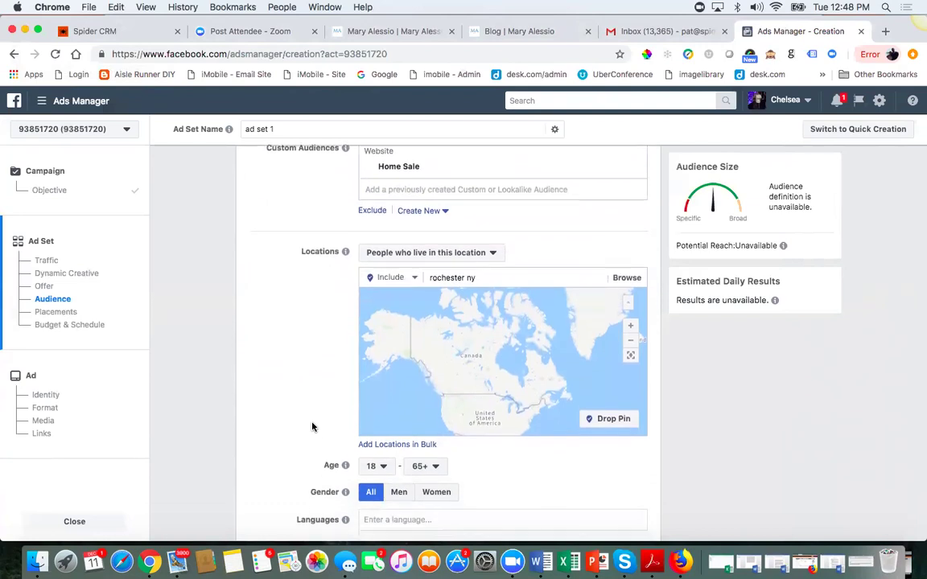
scroll(313, 427, up, 4)
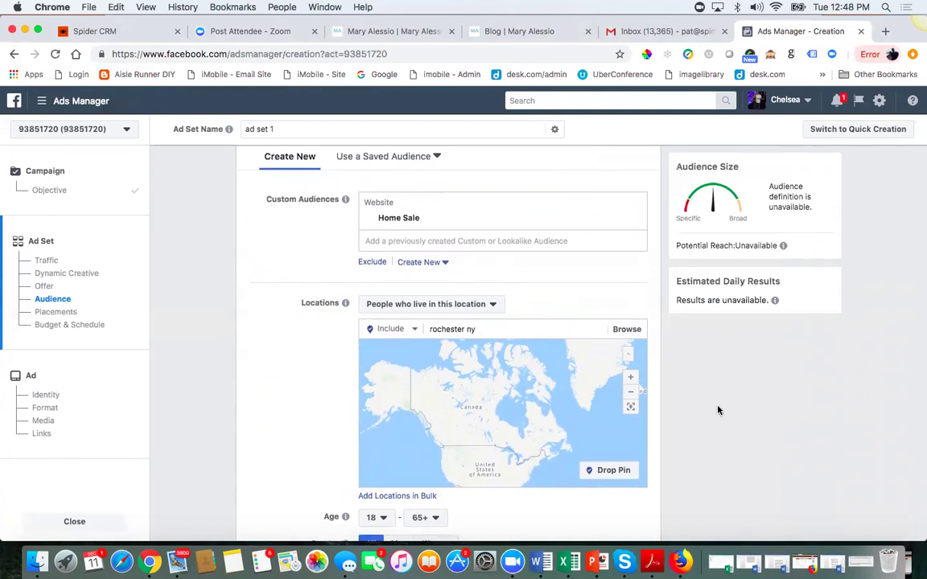
scroll(719, 410, down, 1)
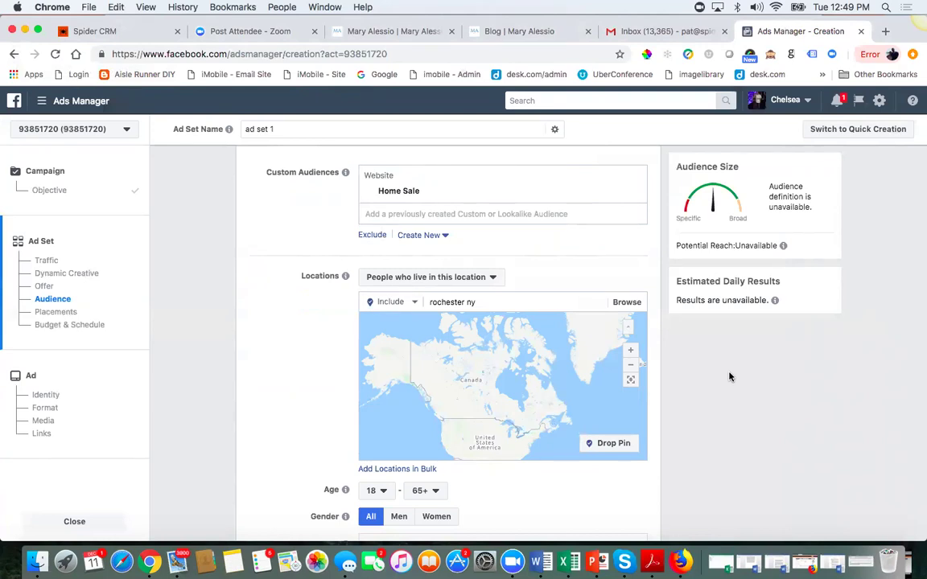
Set the audience's minimum age to 25
scroll(730, 377, down, 5)
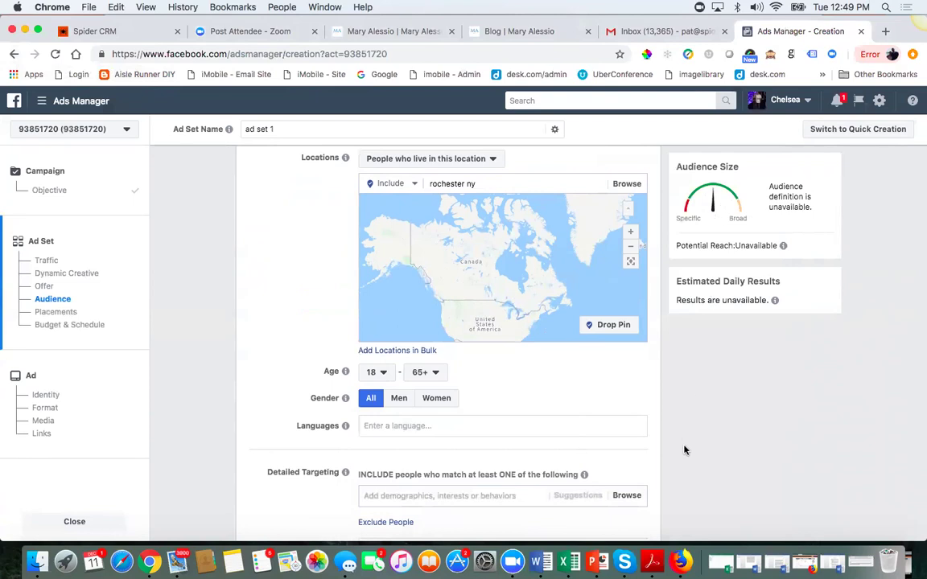
click(388, 376)
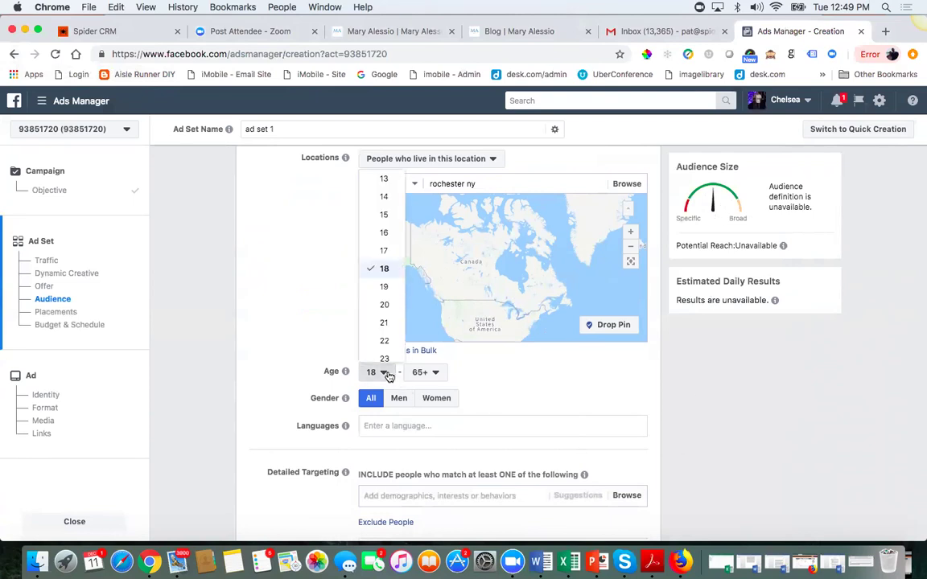
scroll(386, 322, down, 2)
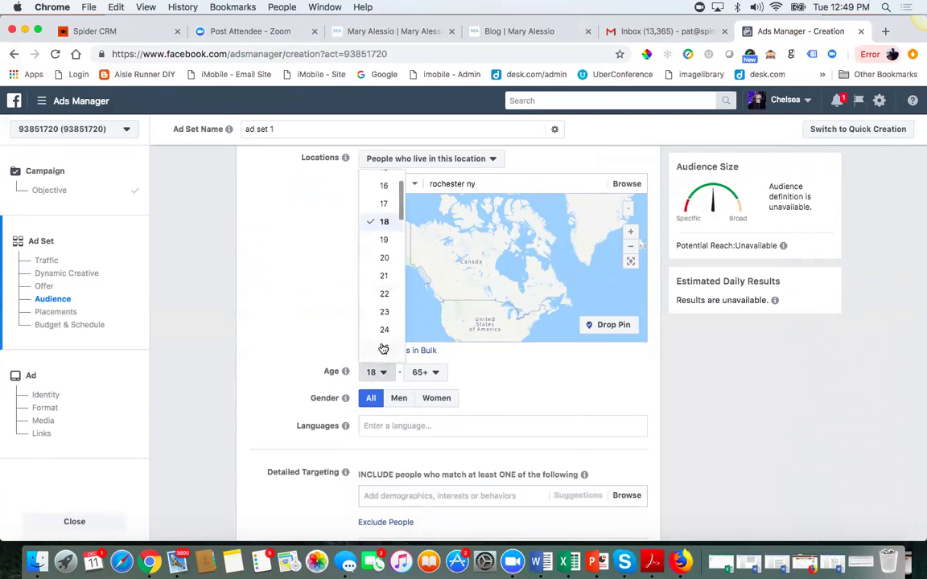
click(385, 347)
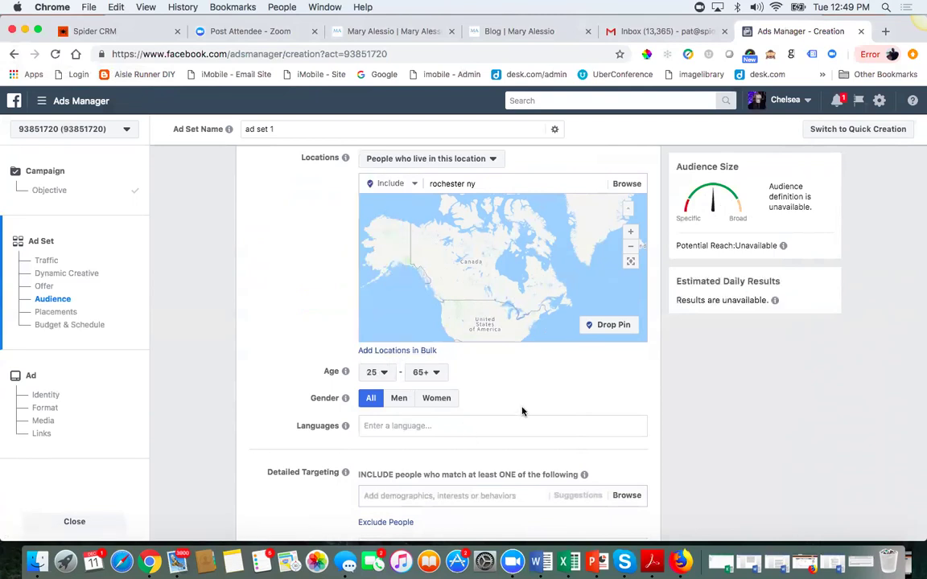
scroll(441, 390, down, 1)
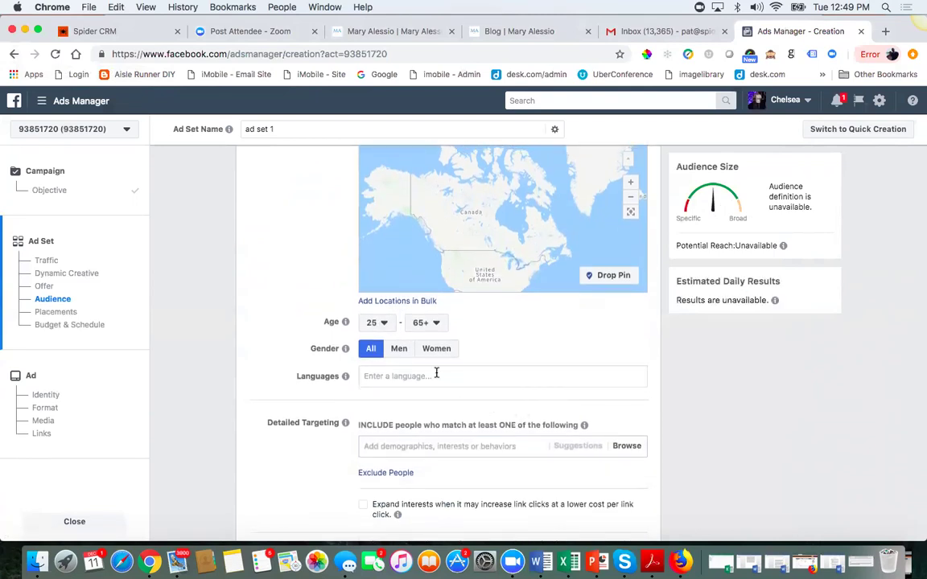
scroll(436, 372, down, 2)
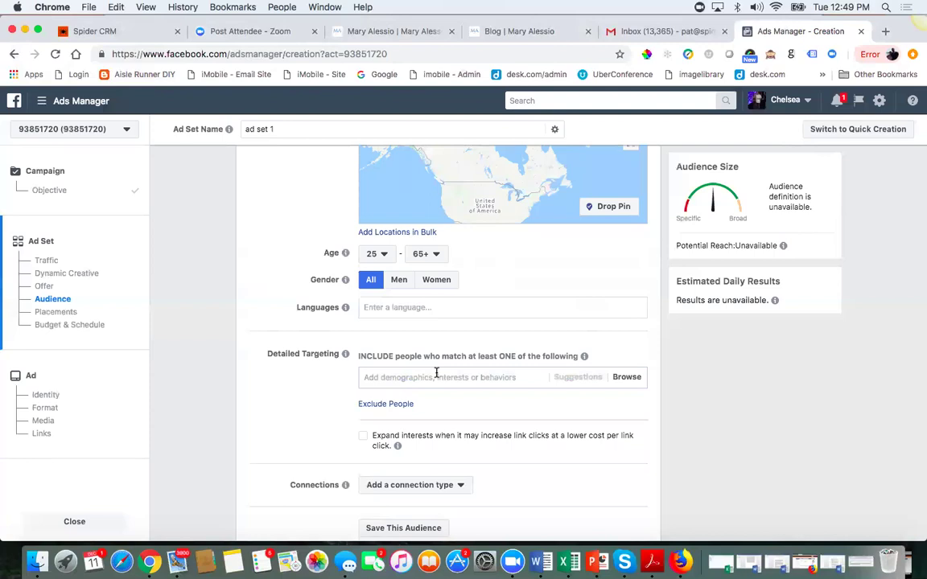
Search the detailed targeting for "millennials" and include the Millennials interest in the audience
click(437, 376)
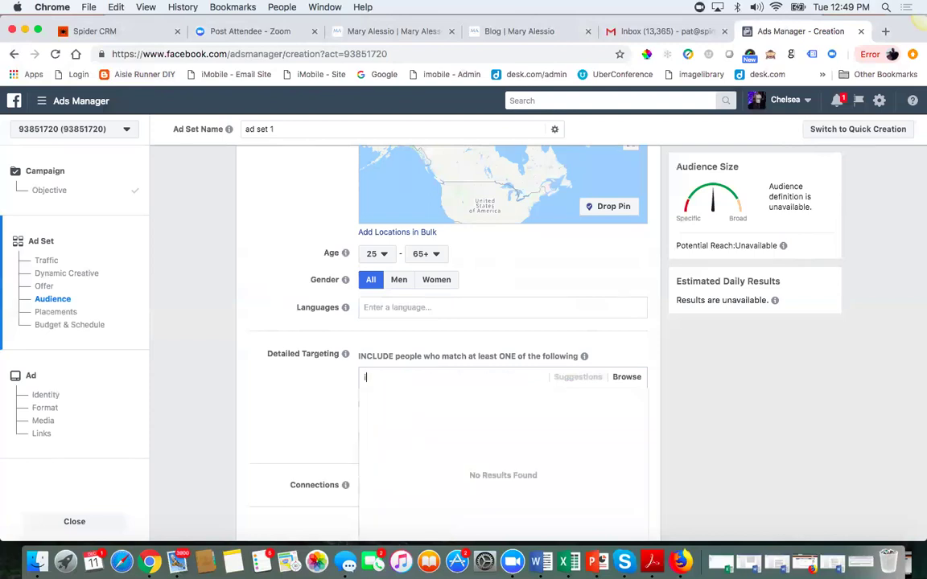
text(millennials)
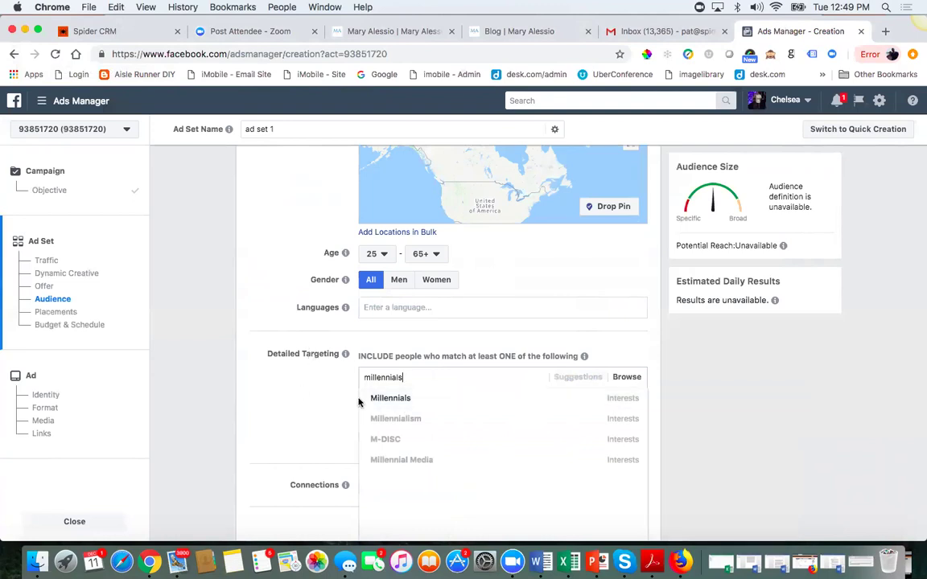
click(390, 402)
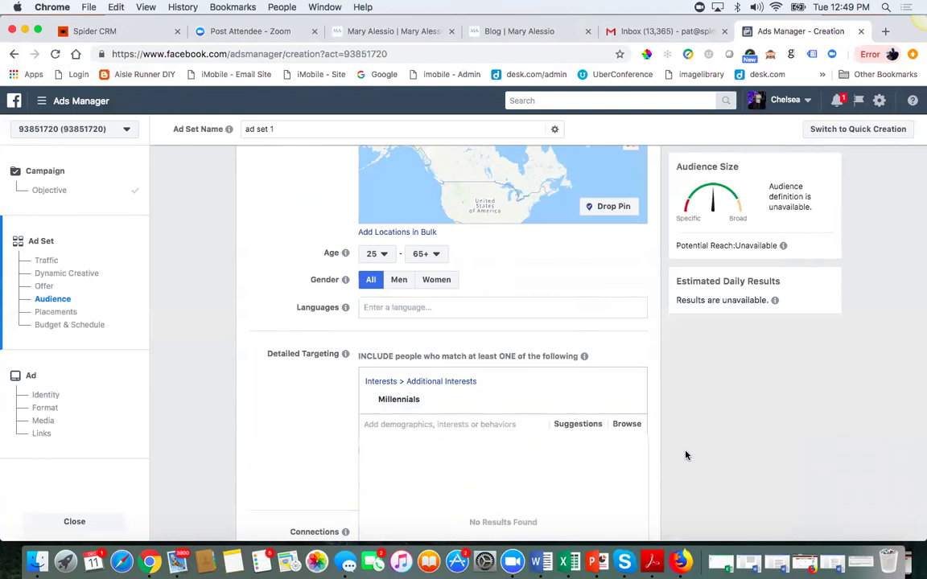
Search the detailed targeting for "home owners", then clear the search
scroll(685, 455, down, 2)
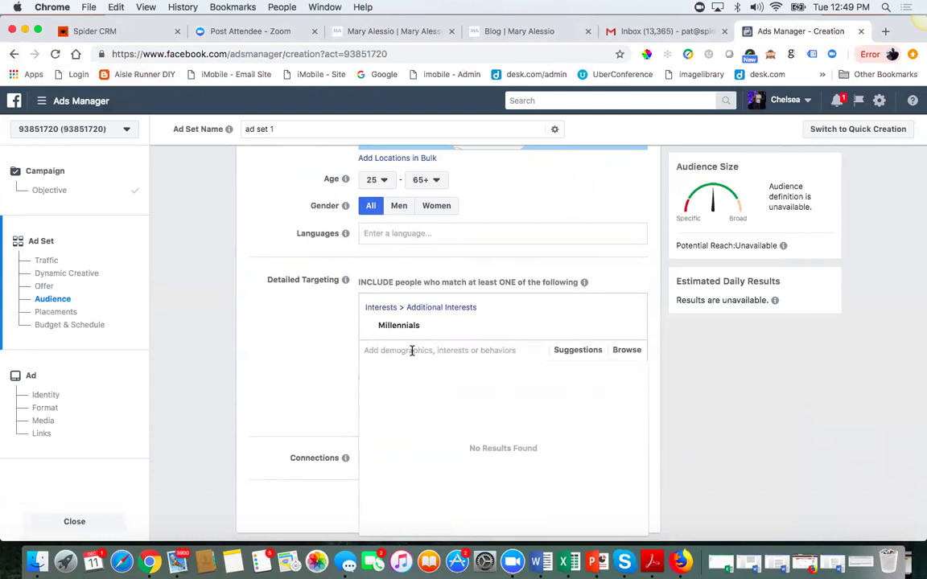
text(home o)
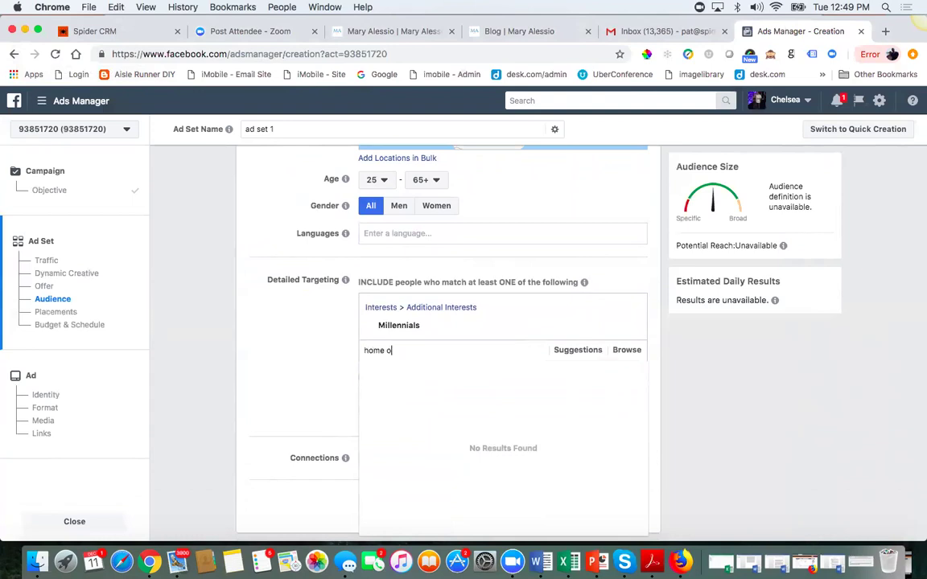
text(wners)
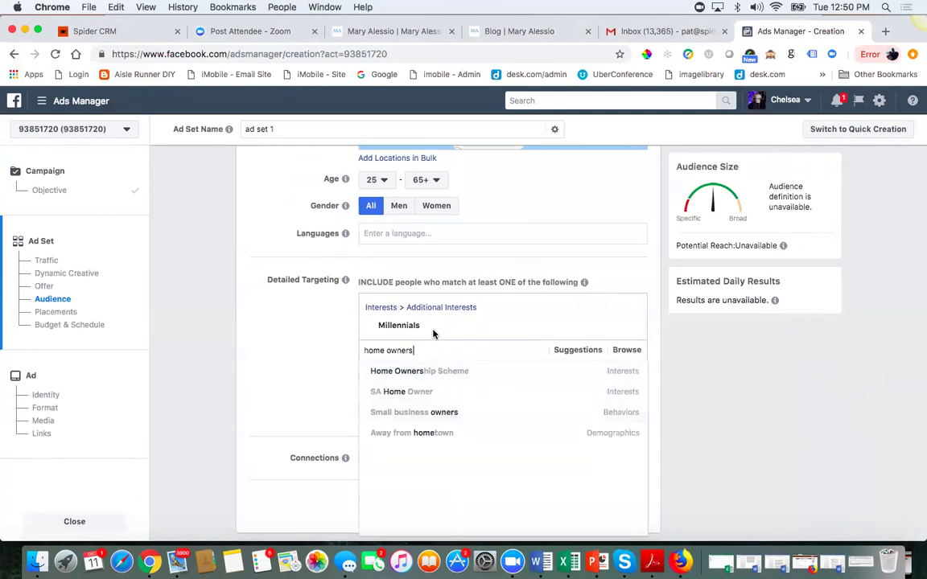
drag(412, 352, 364, 352)
key(BackSpace)
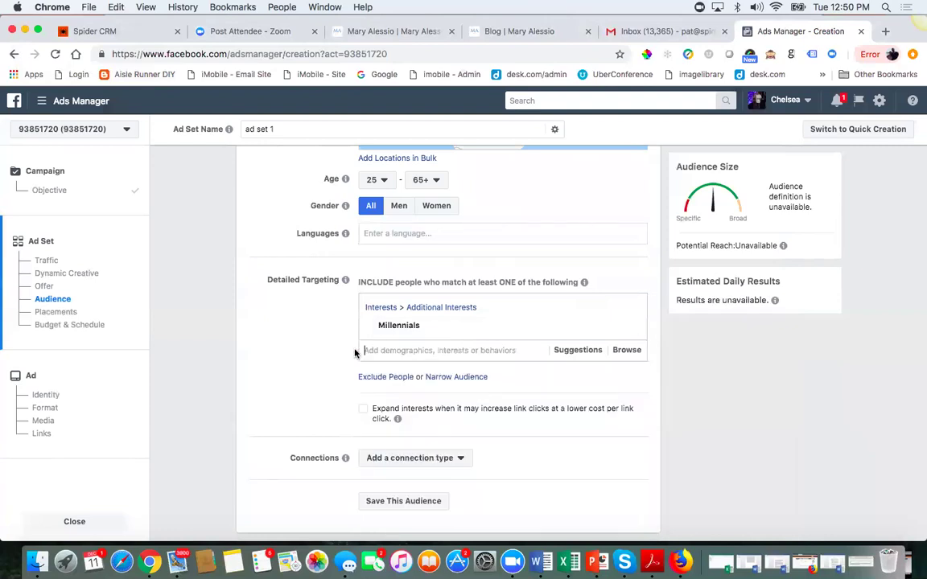
Search the detailed targeting for "likely to buy a home", look through the suggestions and clear the search
text(li)
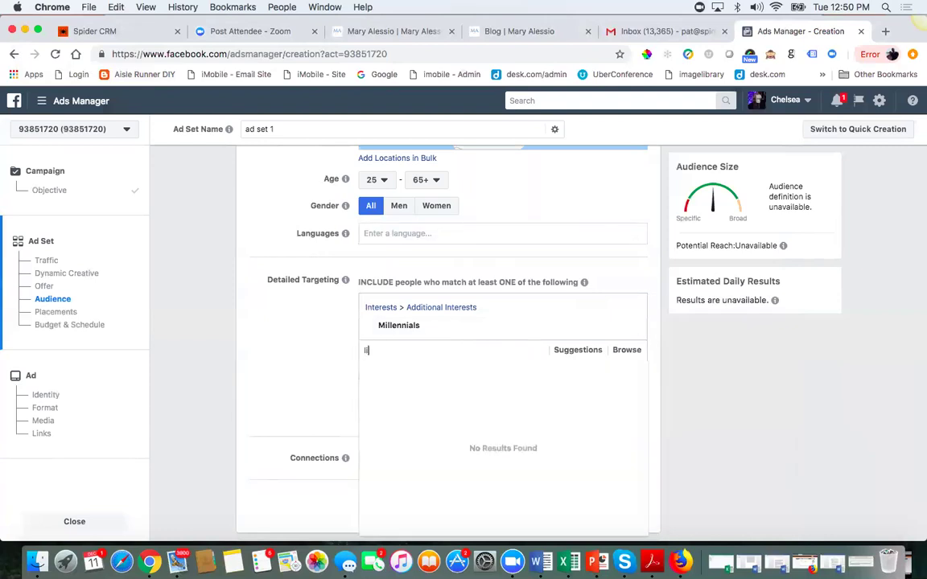
text(kely to buy a home)
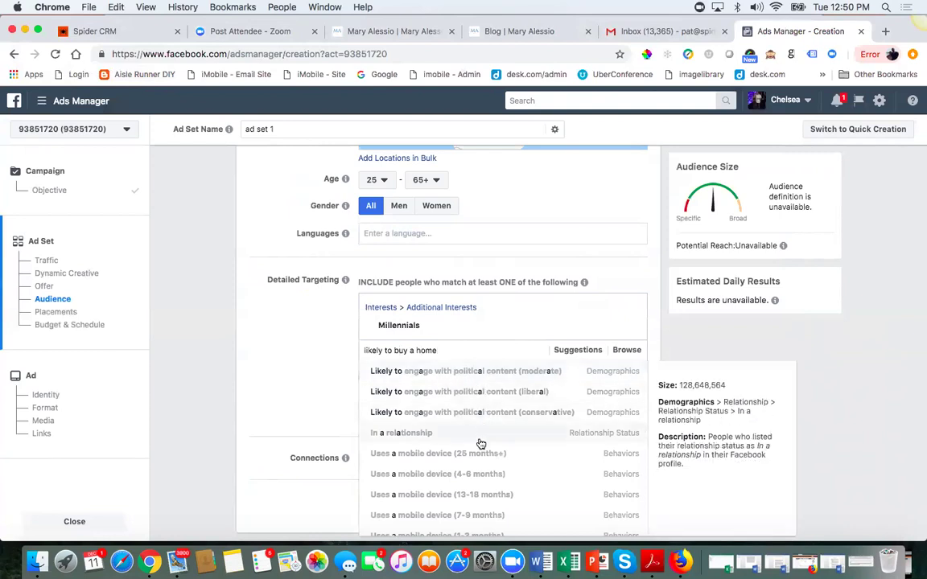
scroll(472, 455, down, 3)
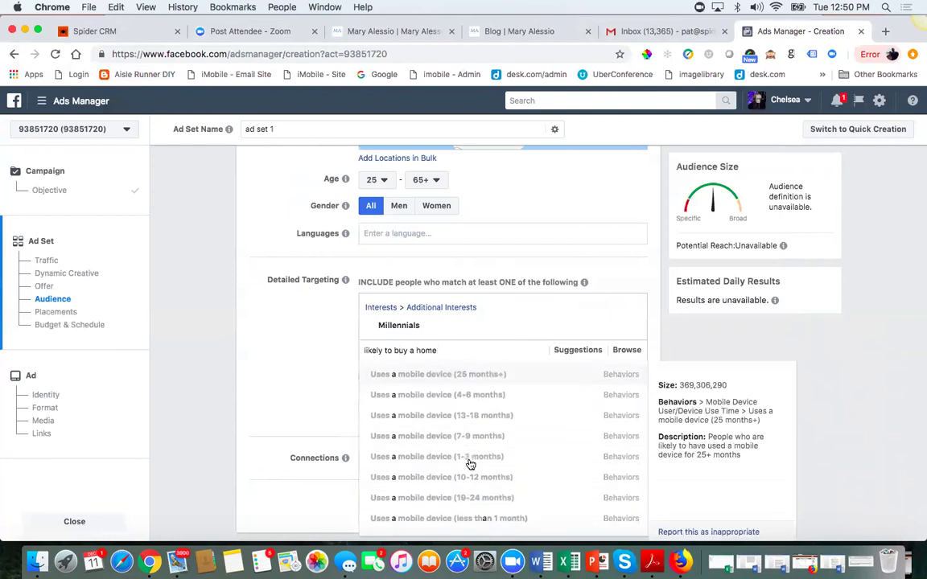
scroll(471, 464, down, 1)
double_click(424, 350)
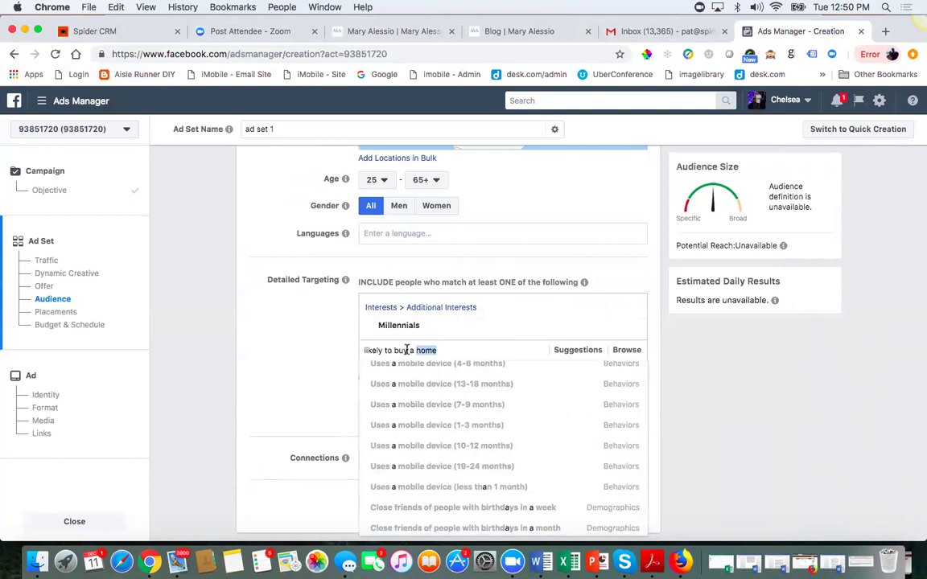
key(super+a)
key(BackSpace)
Search the detailed targeting for "selling home", then clear the search
text(selling hom)
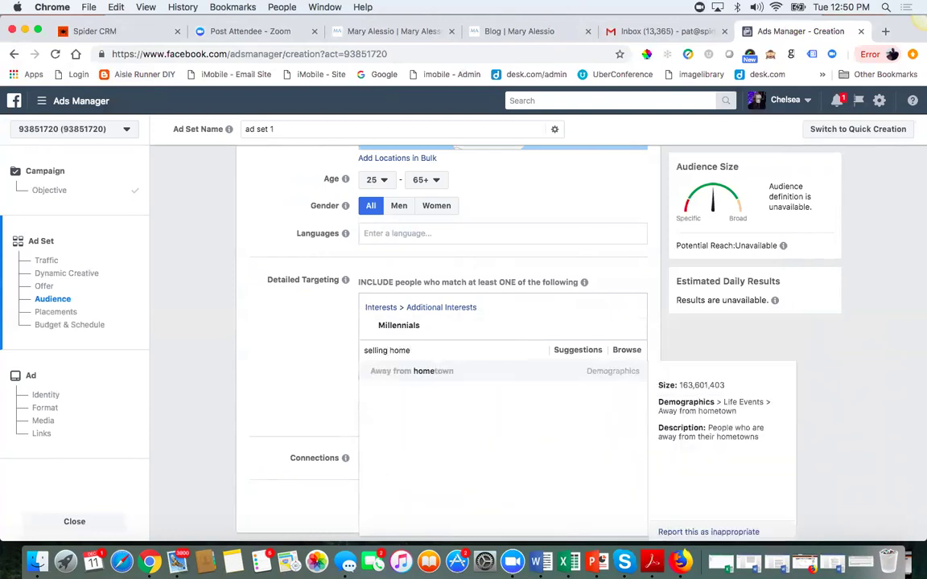
key(BackSpace)
key(BackSpace)
key(BackSpace)
key(BackSpace)
key(BackSpace)
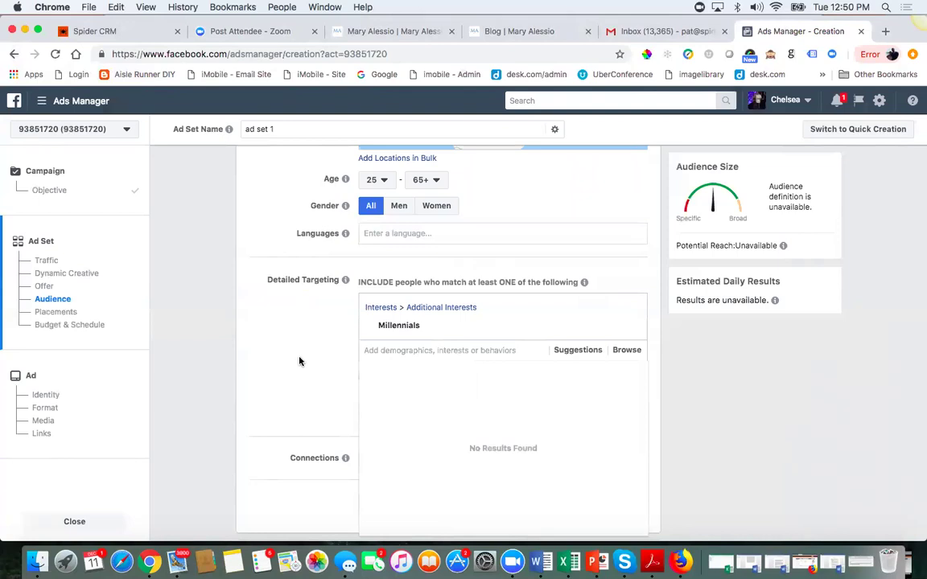
Set the ad set's daily budget to $5.00 and schedule it with a start and end date
scroll(750, 463, down, 2)
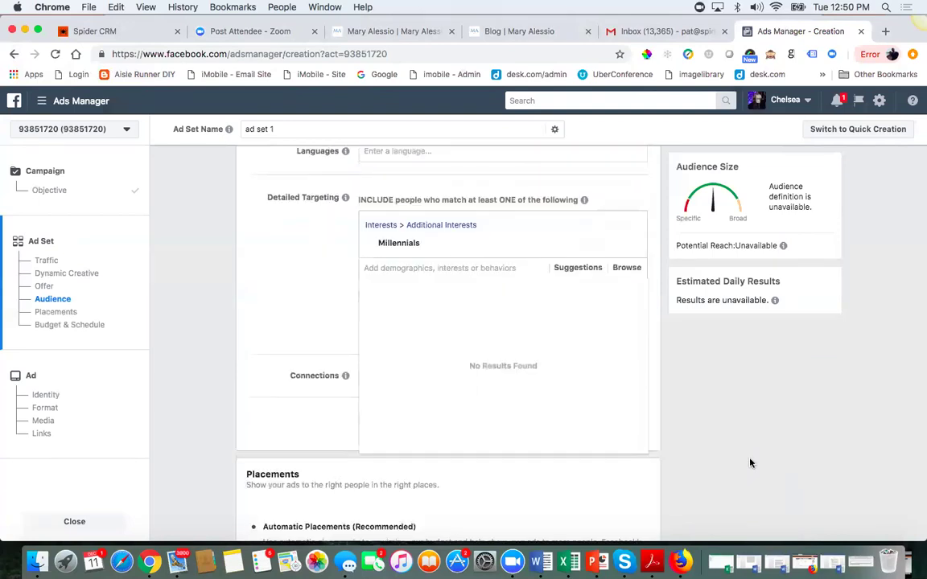
scroll(750, 464, down, 1)
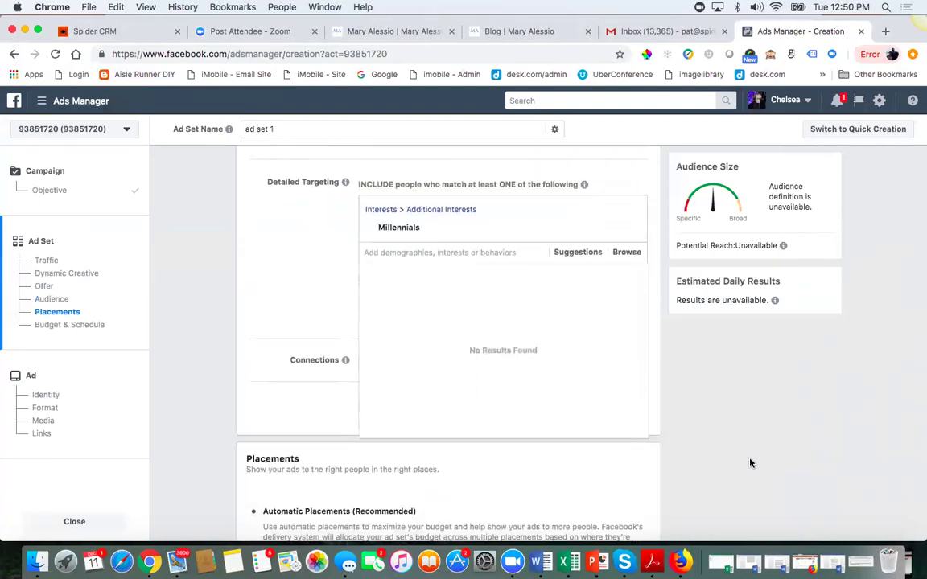
scroll(750, 464, down, 2)
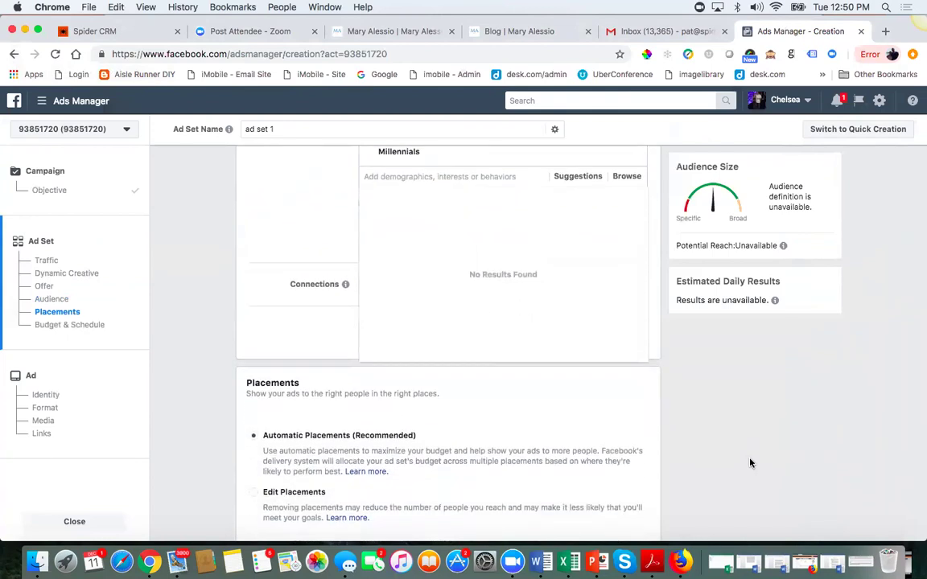
scroll(750, 463, down, 4)
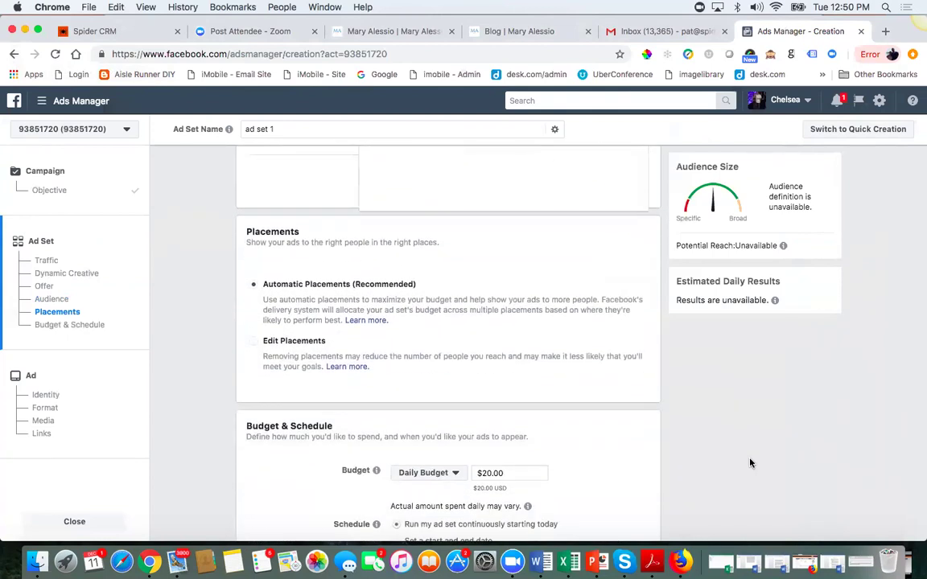
scroll(653, 431, down, 4)
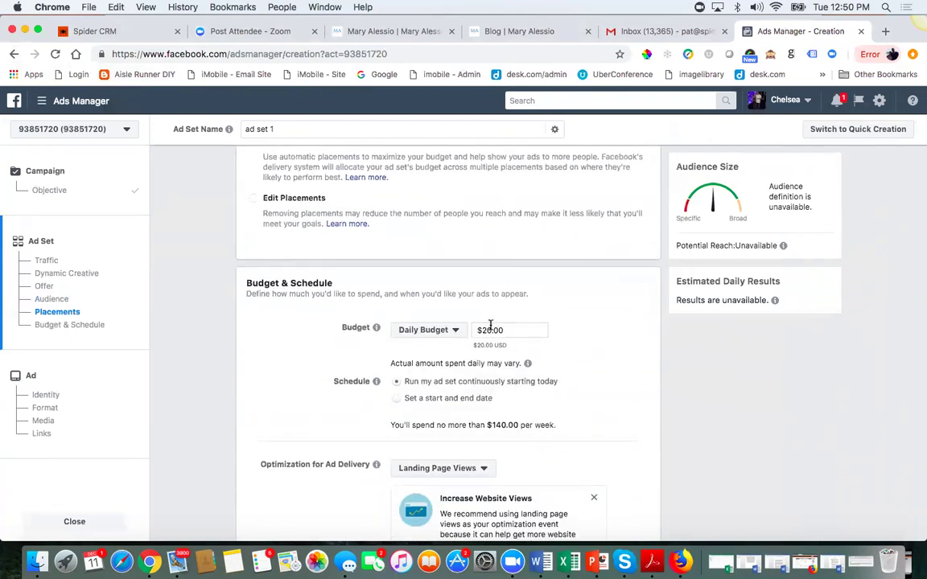
drag(499, 330, 466, 335)
text(5)
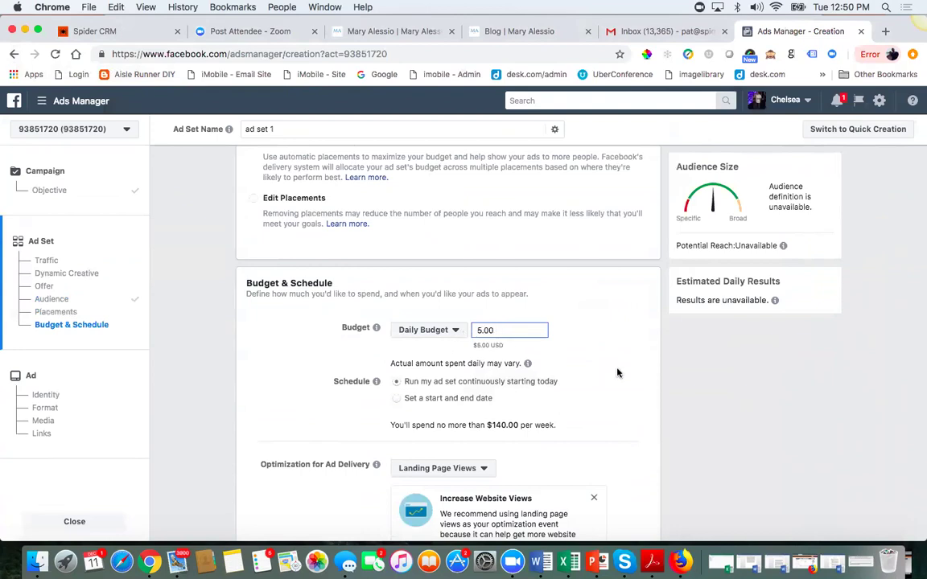
scroll(643, 436, down, 3)
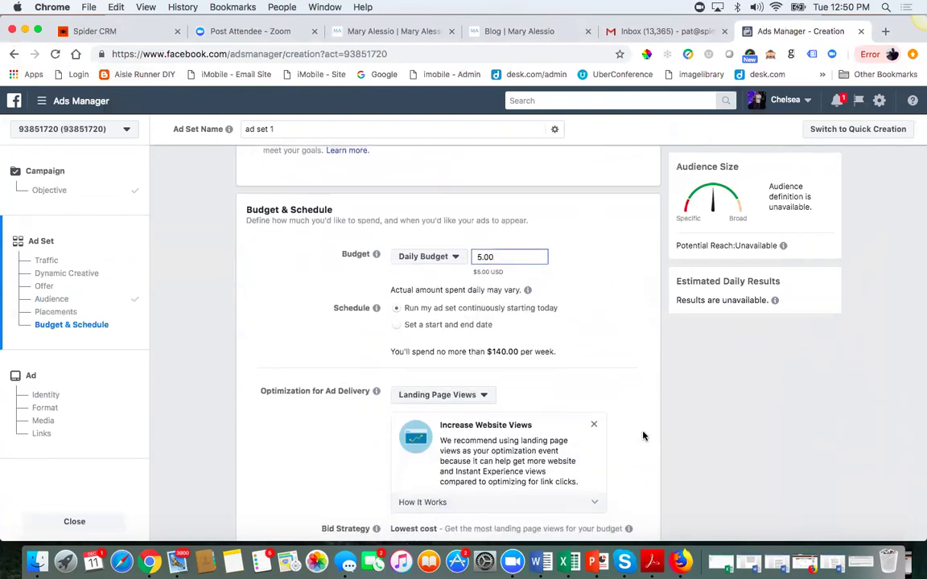
click(397, 326)
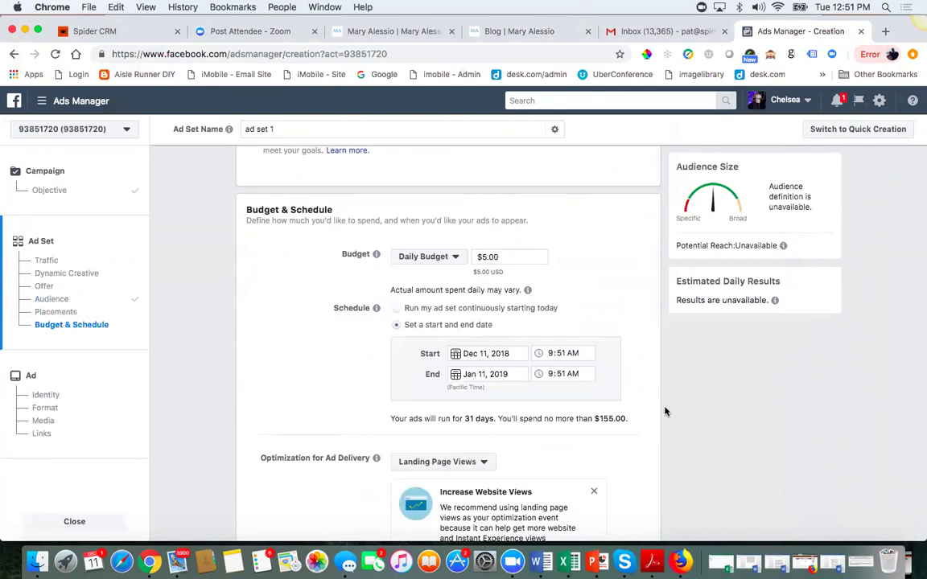
Review the optimization, bid strategy and delivery options of the ad set, then continue to the ad setup
scroll(660, 444, down, 3)
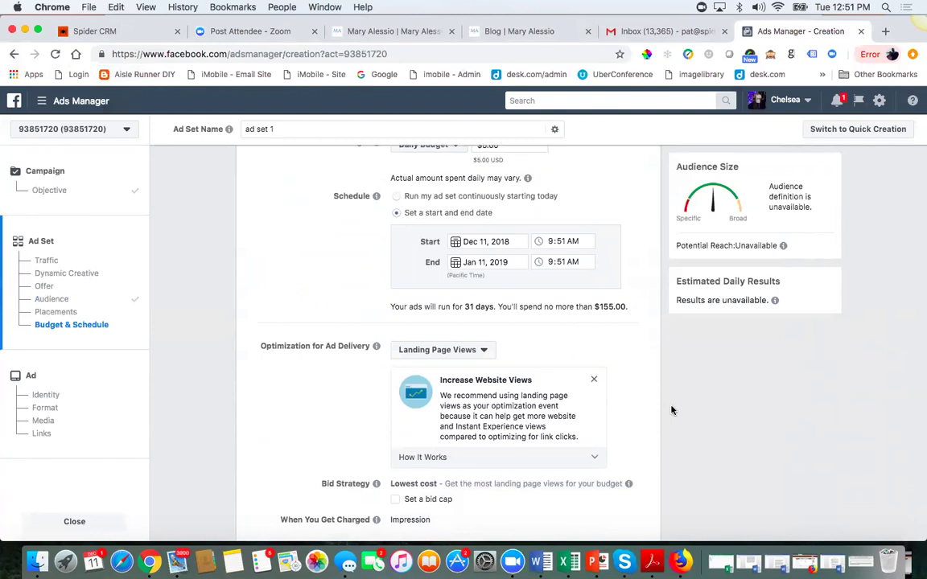
scroll(672, 411, down, 3)
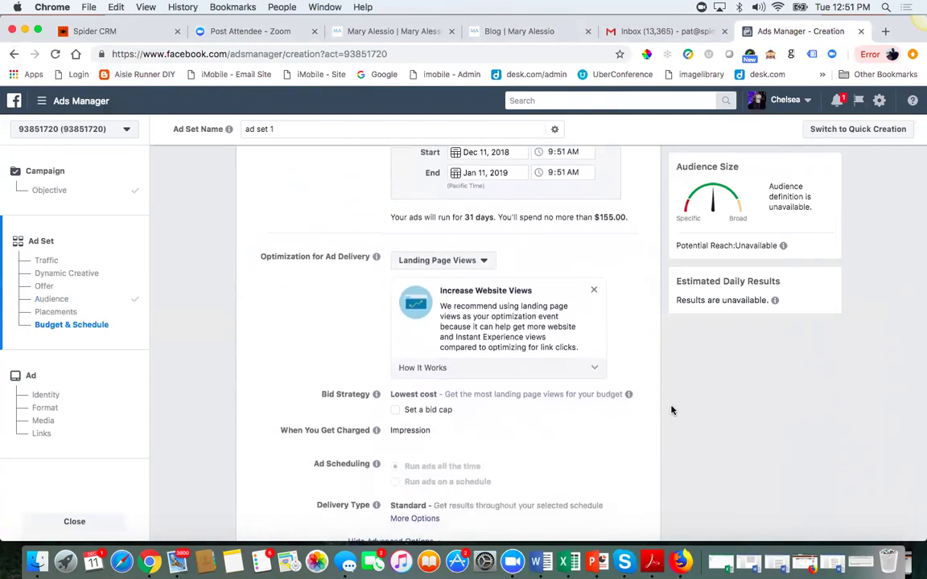
scroll(670, 409, down, 1)
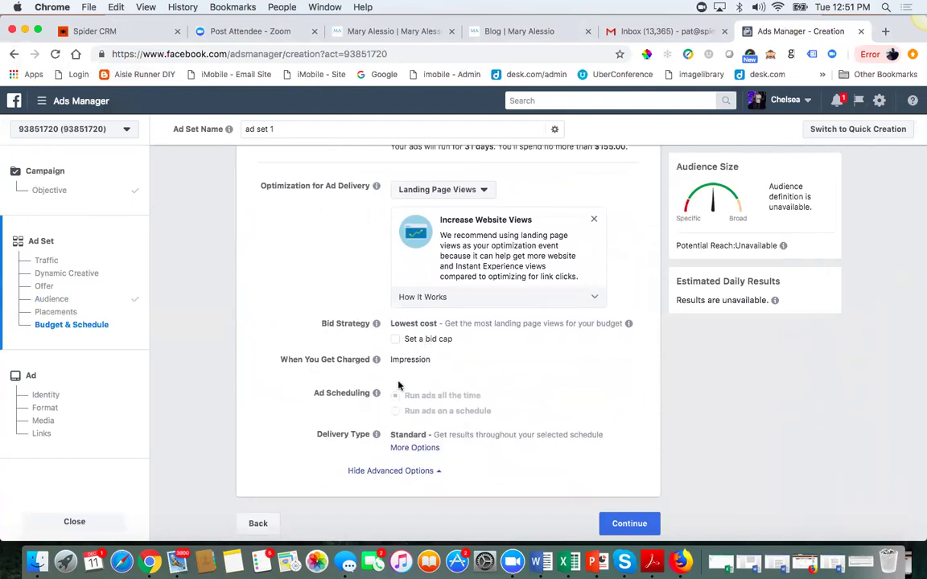
scroll(419, 386, down, 1)
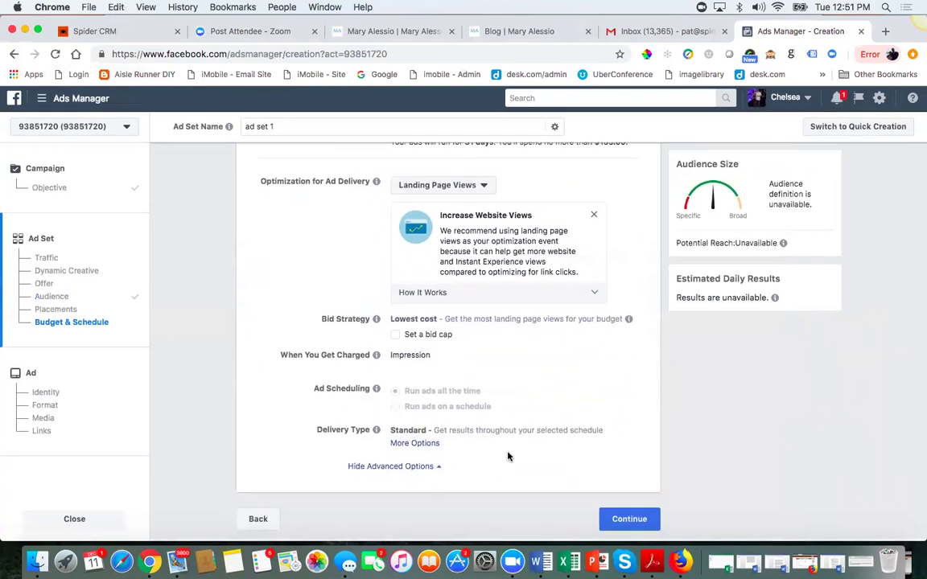
click(627, 521)
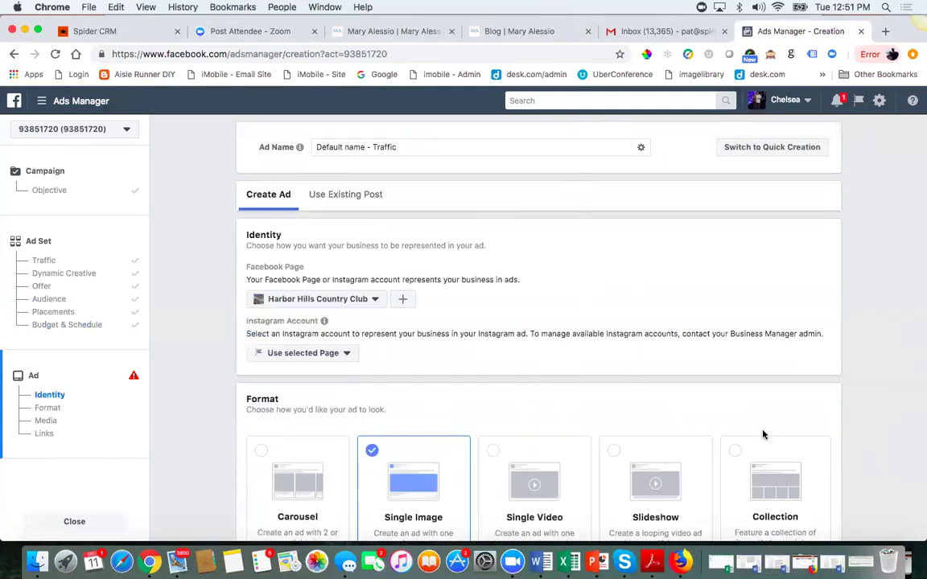
Switch the ad format to Carousel, then back to Single Image
scroll(856, 434, down, 5)
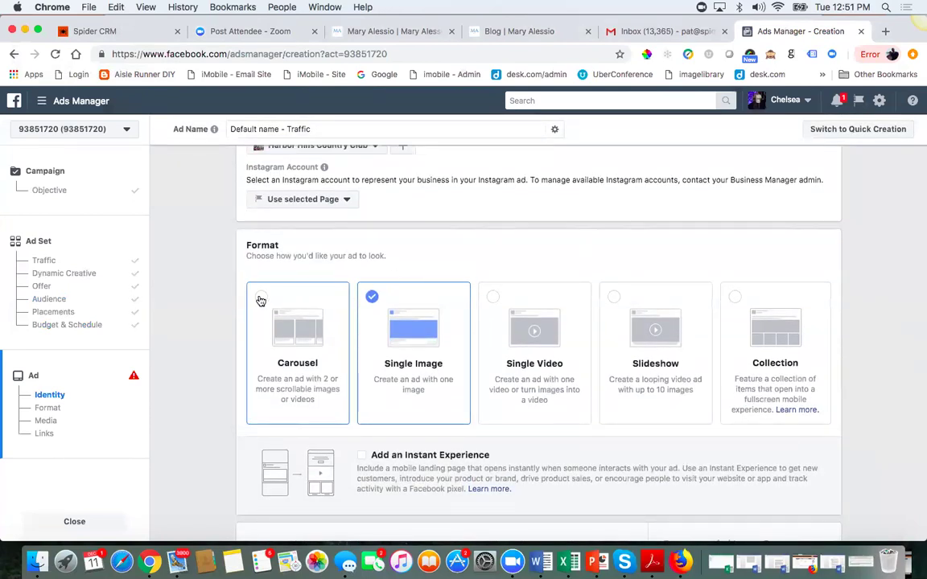
click(260, 300)
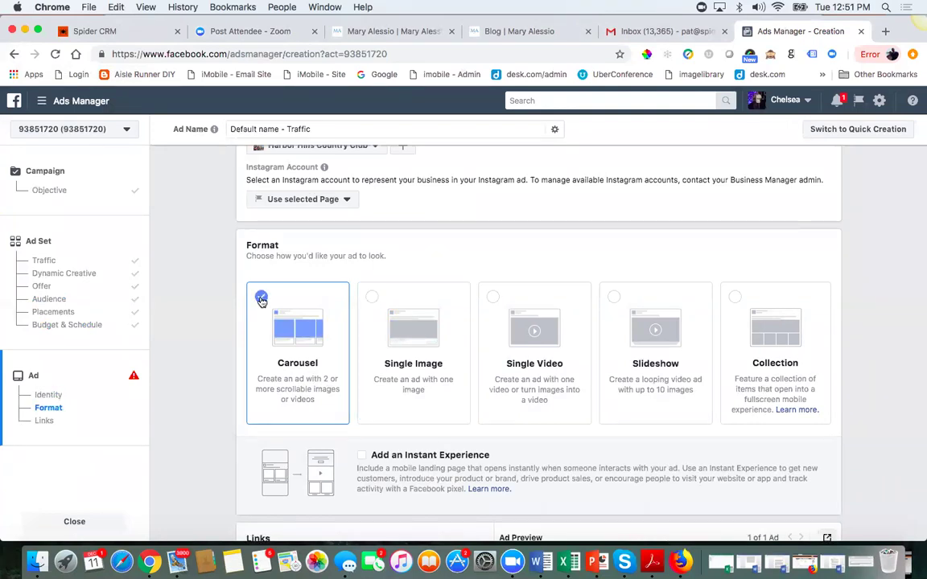
click(373, 298)
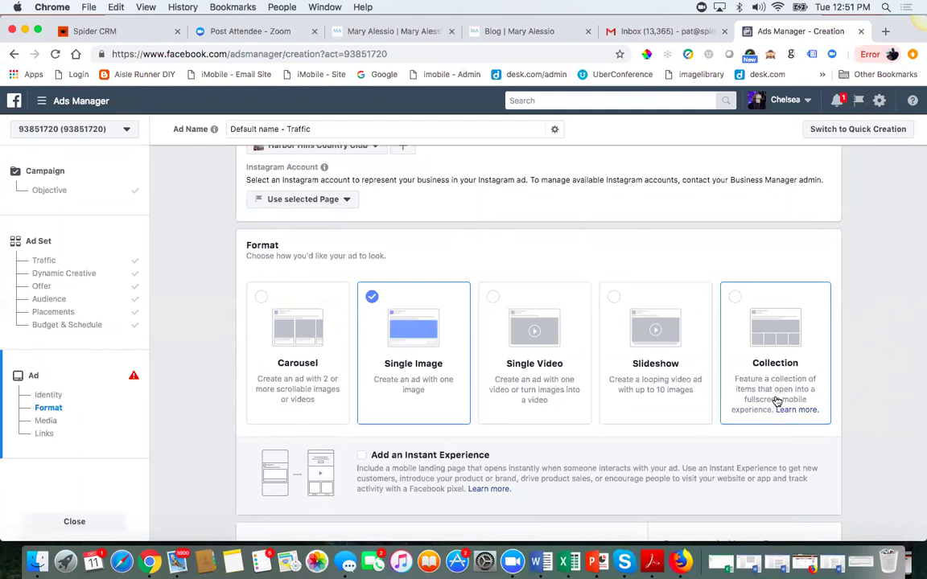
Open the account's image library for the ad and close it without choosing an image
scroll(779, 365, down, 3)
scroll(866, 412, down, 2)
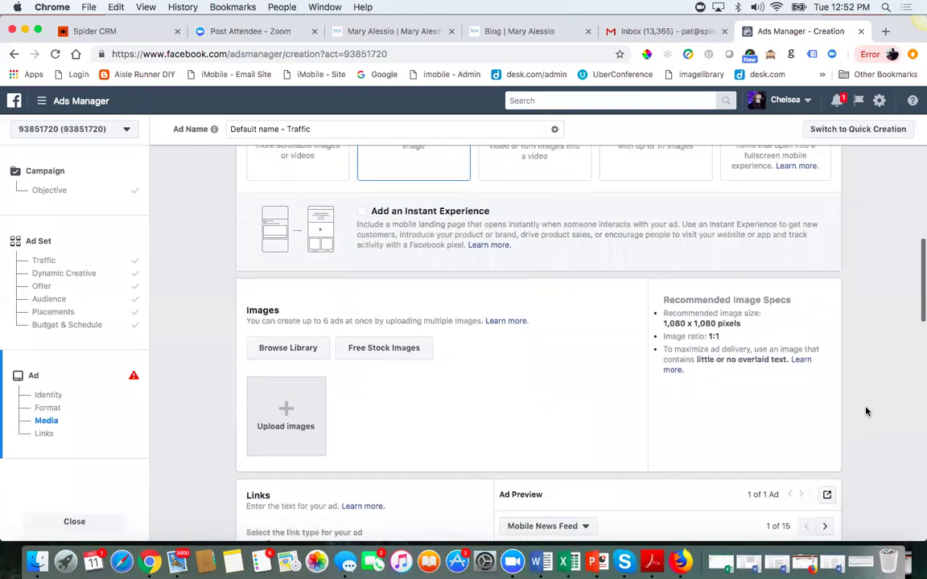
click(284, 347)
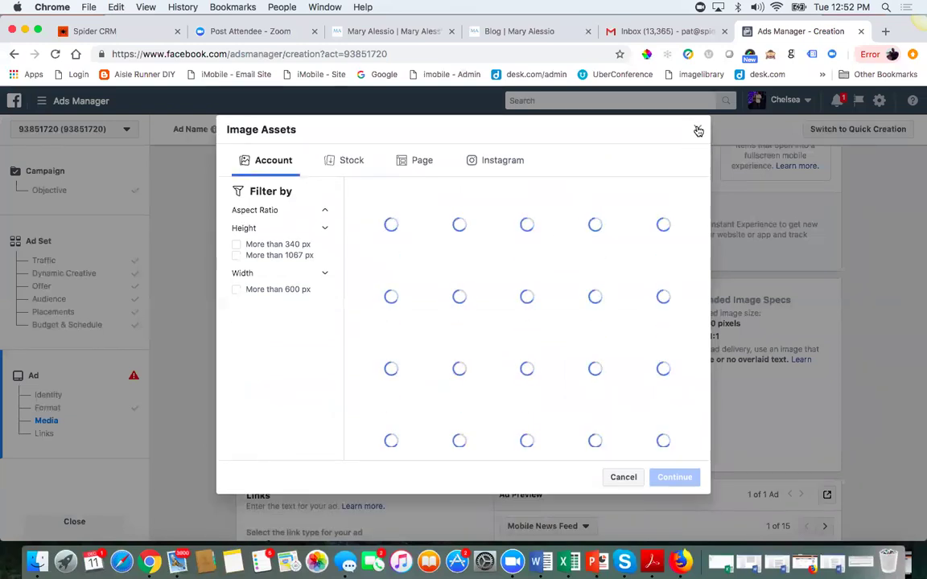
click(699, 131)
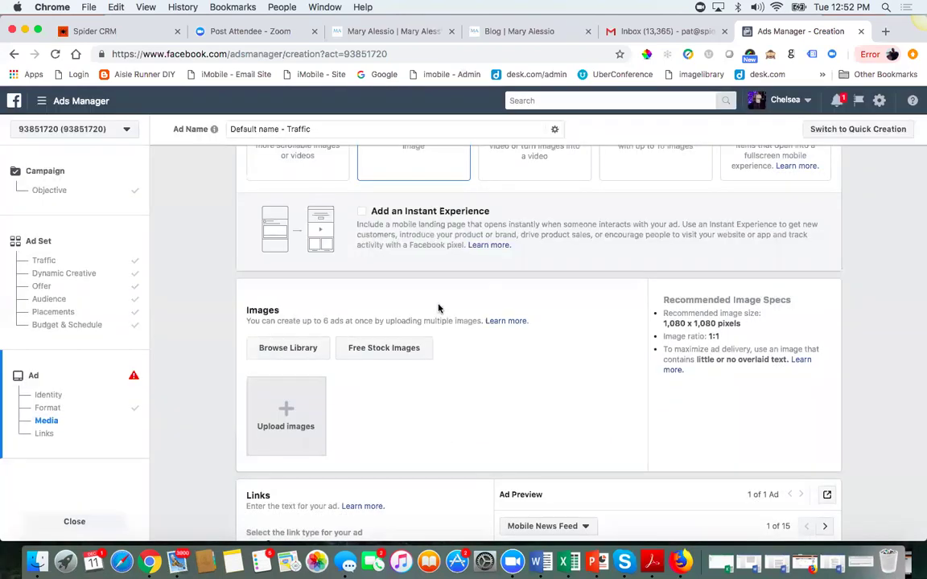
Search the free stock images for "millenials buying a home" and add the photo of the couple lying in bed to the ad
click(389, 349)
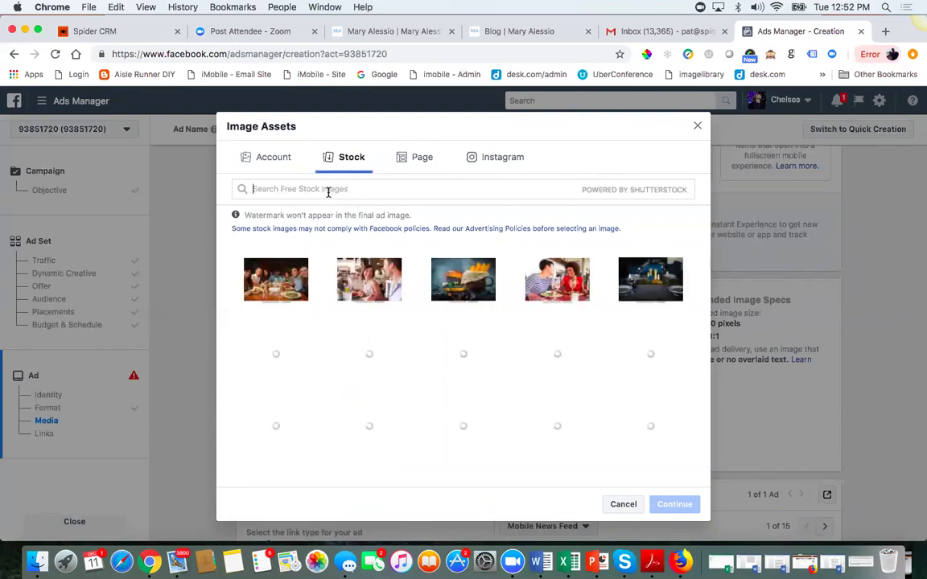
text(millen)
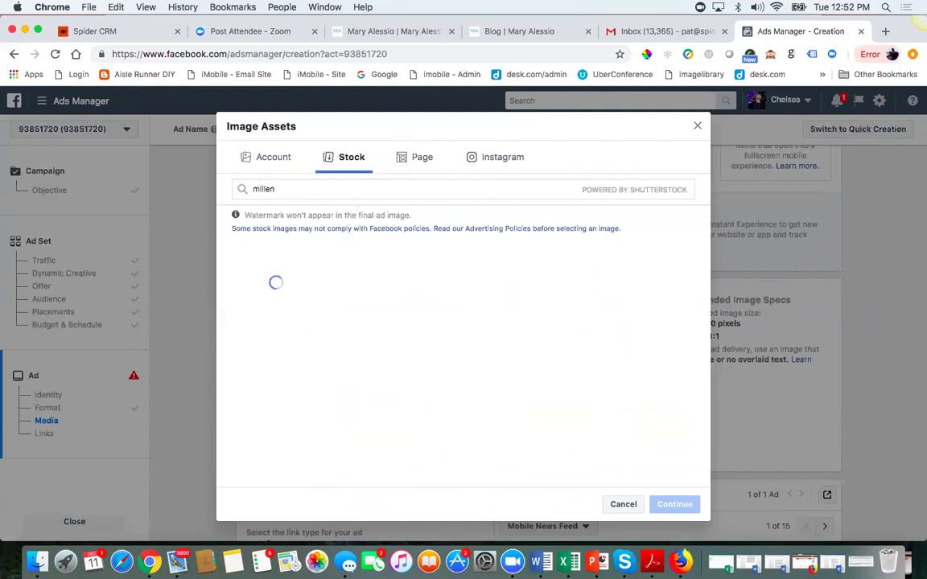
text(ials buying ahome)
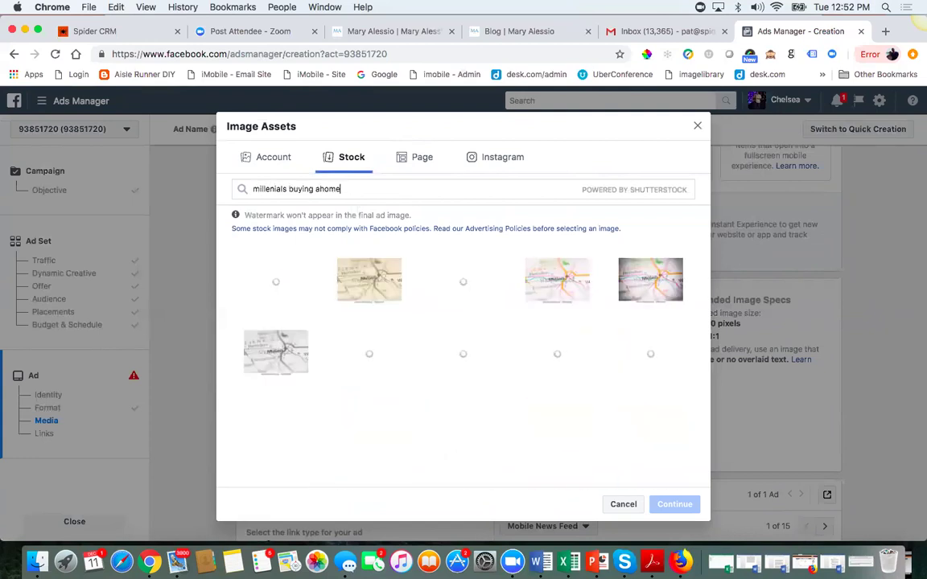
key(BackSpace)
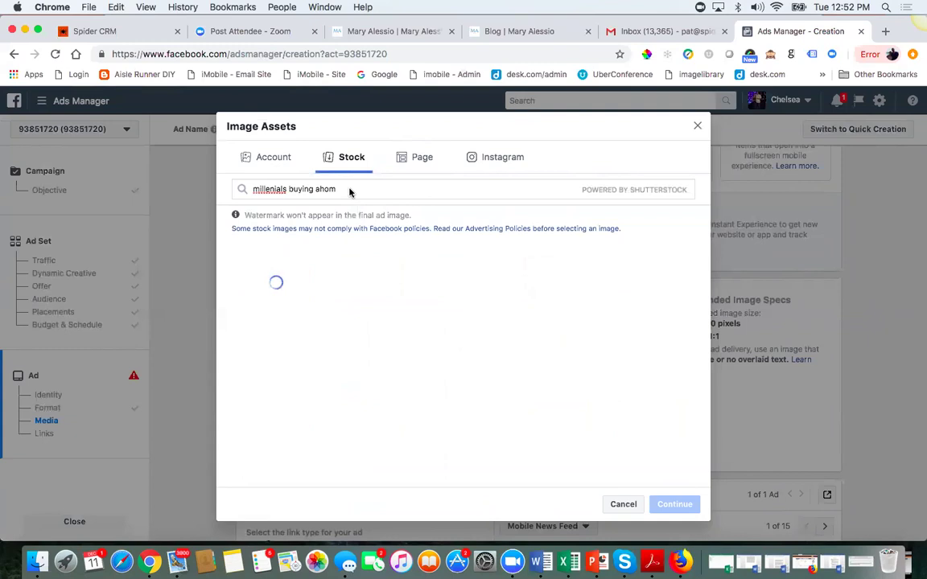
key(BackSpace)
key(BackSpace)
key(BackSpace)
key(BackSpace)
key(BackSpace)
text(a home)
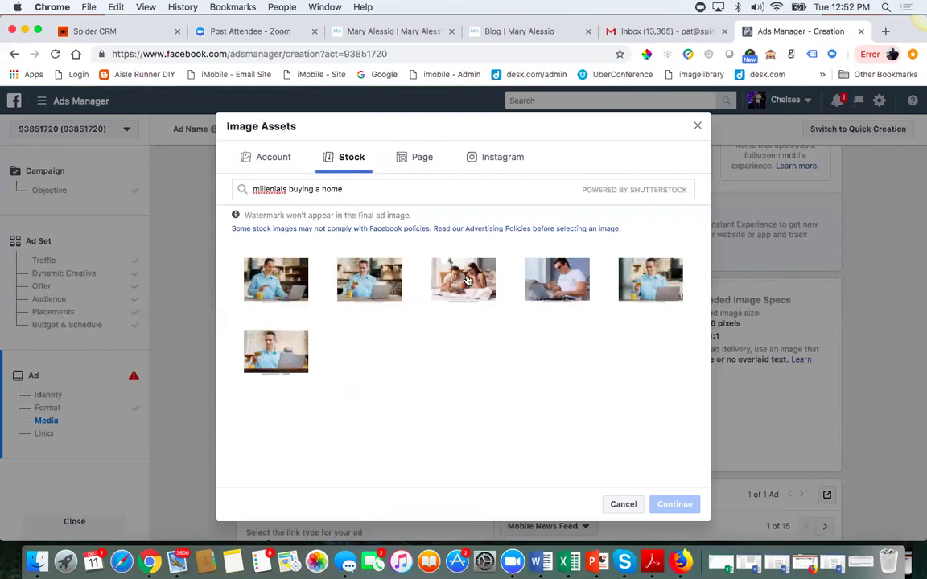
click(462, 279)
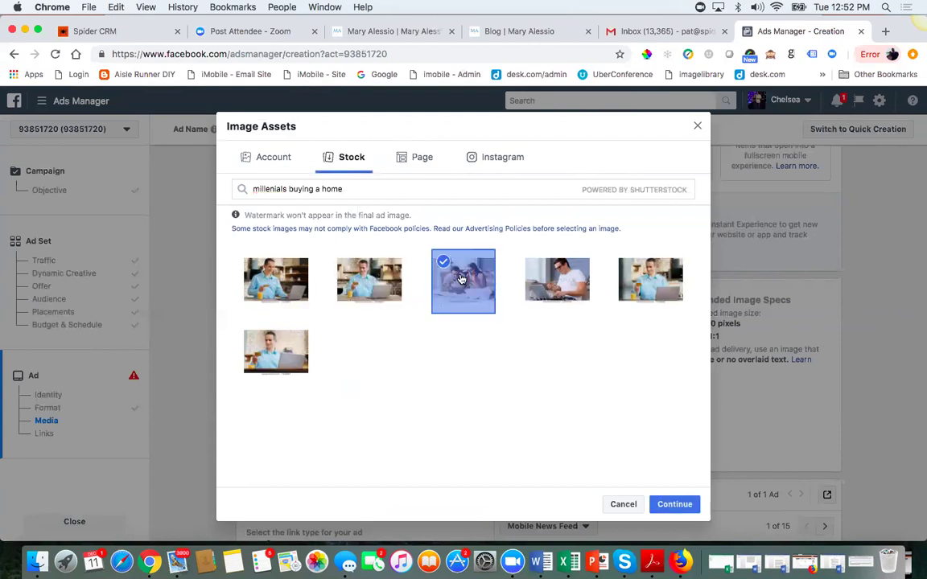
click(674, 504)
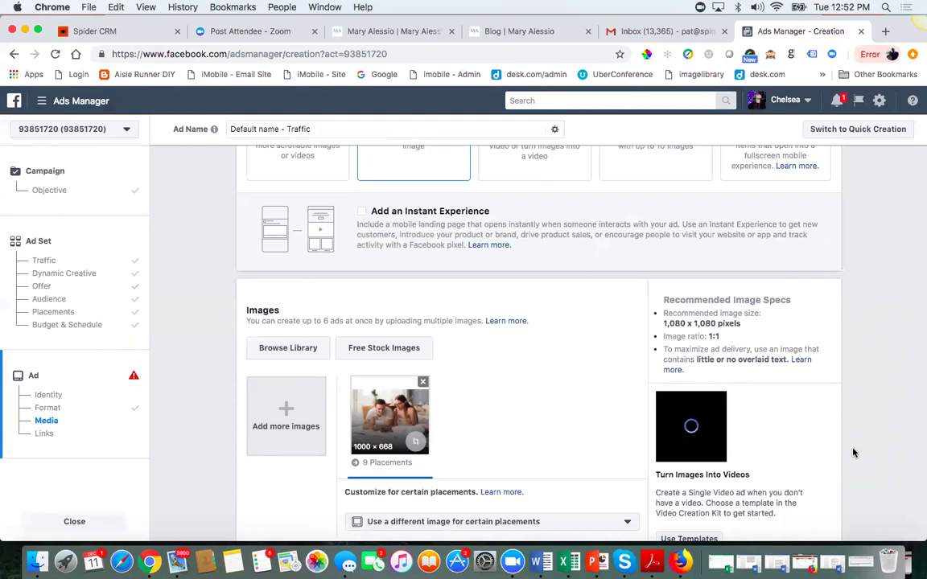
Begin the ad's text with "Hey Millennials, tired of low inventory? Buy a brand new home today for"
scroll(854, 453, down, 2)
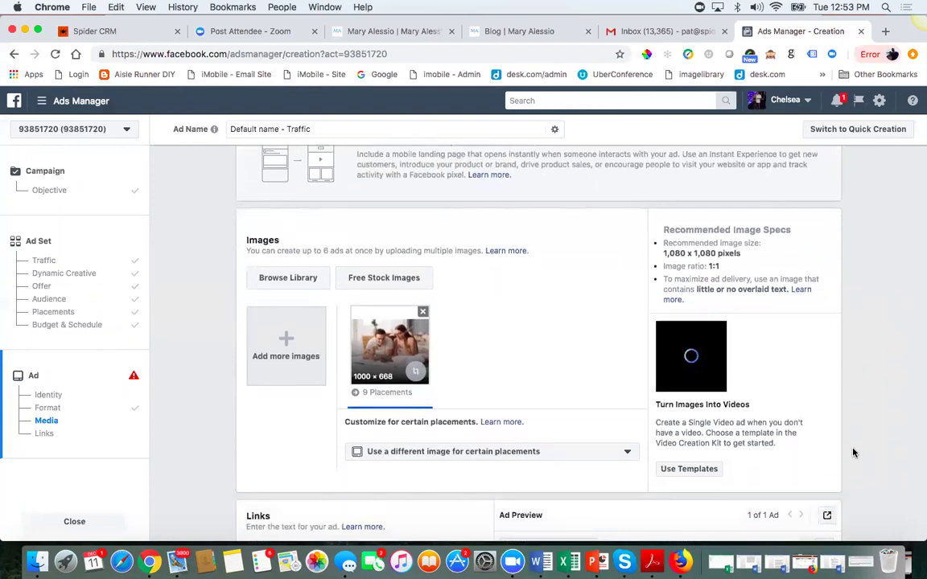
scroll(854, 453, down, 1)
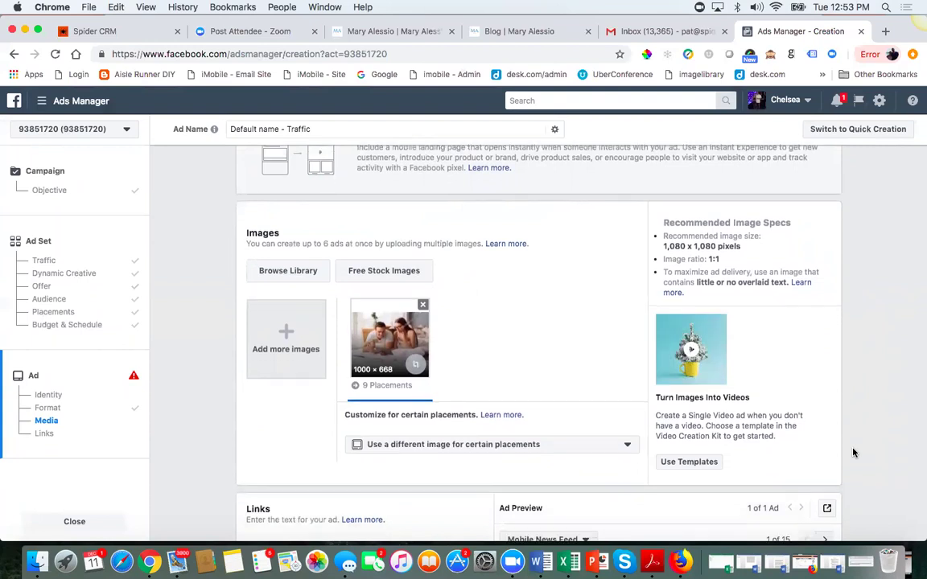
scroll(854, 453, down, 1)
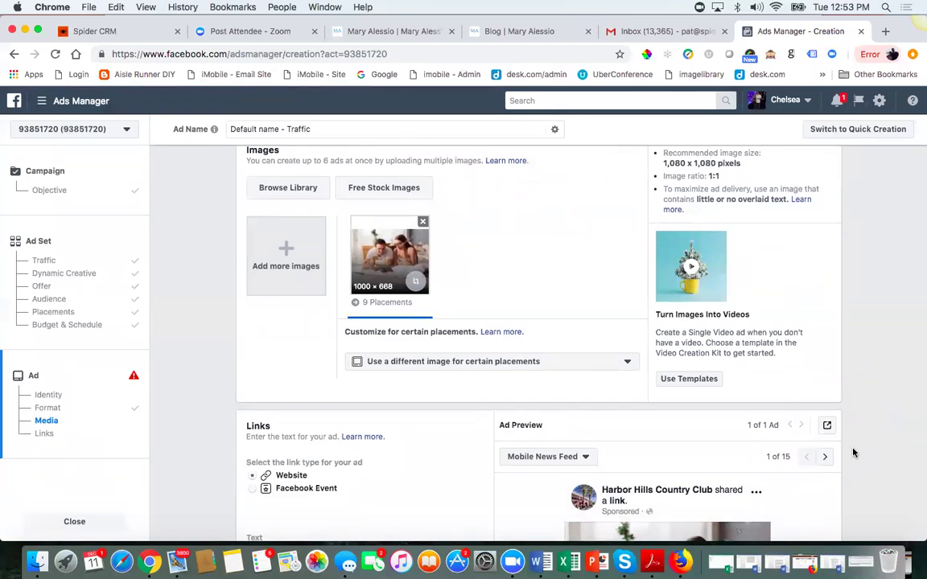
scroll(854, 453, down, 3)
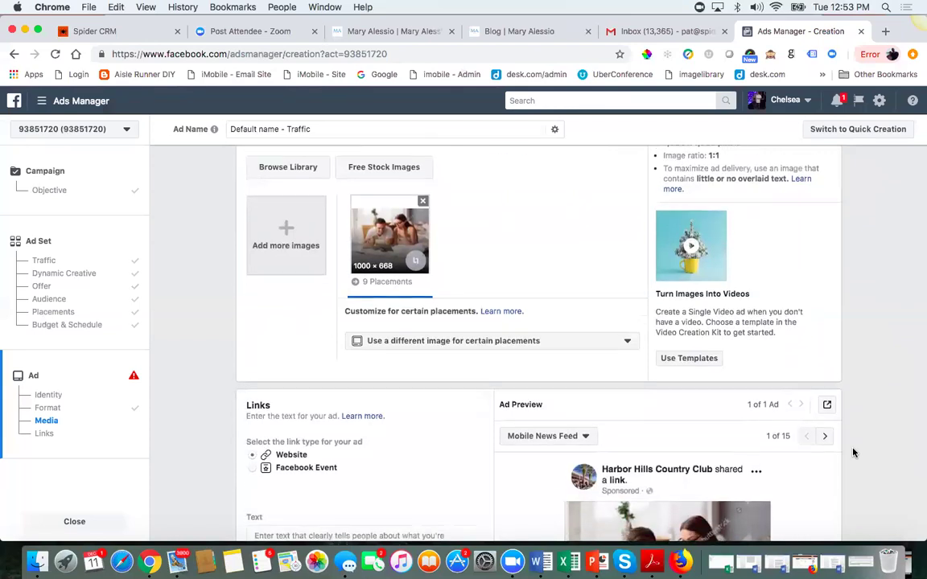
scroll(854, 453, down, 2)
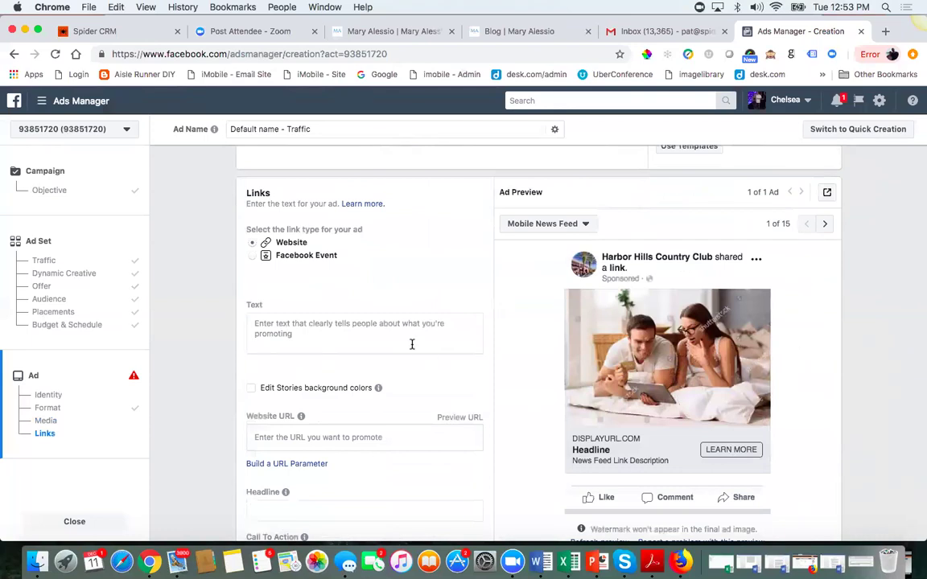
click(304, 333)
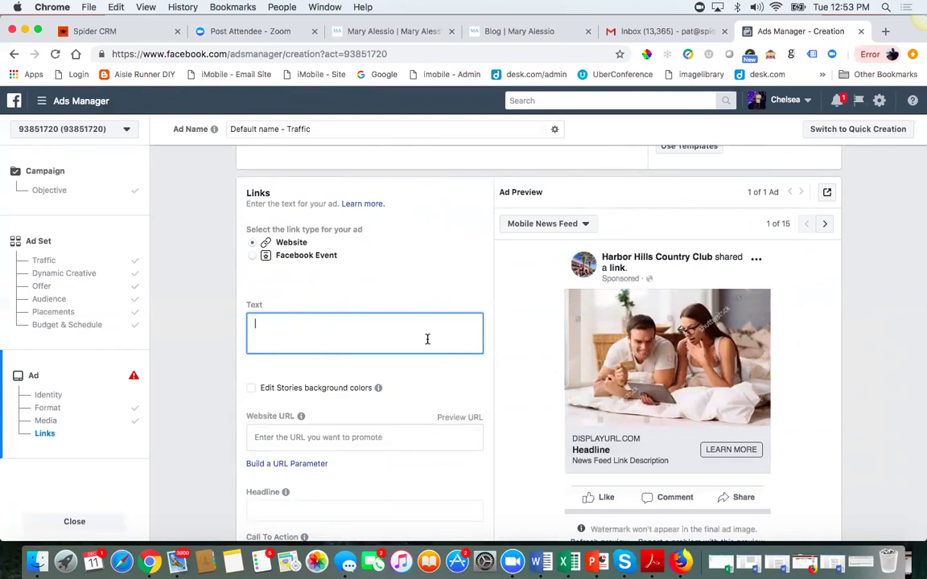
text(Mill)
key(BackSpace)
key(BackSpace)
key(BackSpace)
key(BackSpace)
text(Hey Millennials, tired )
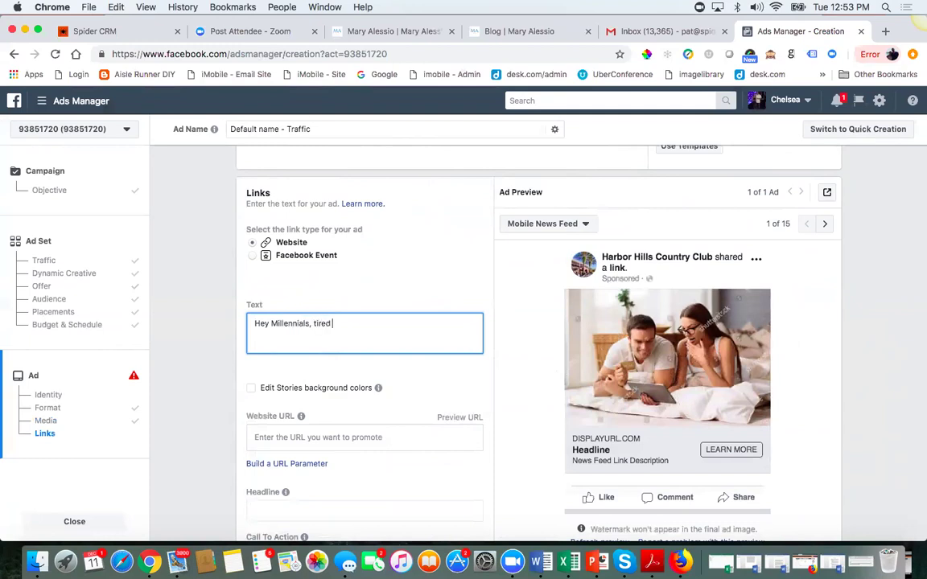
text(of low invento)
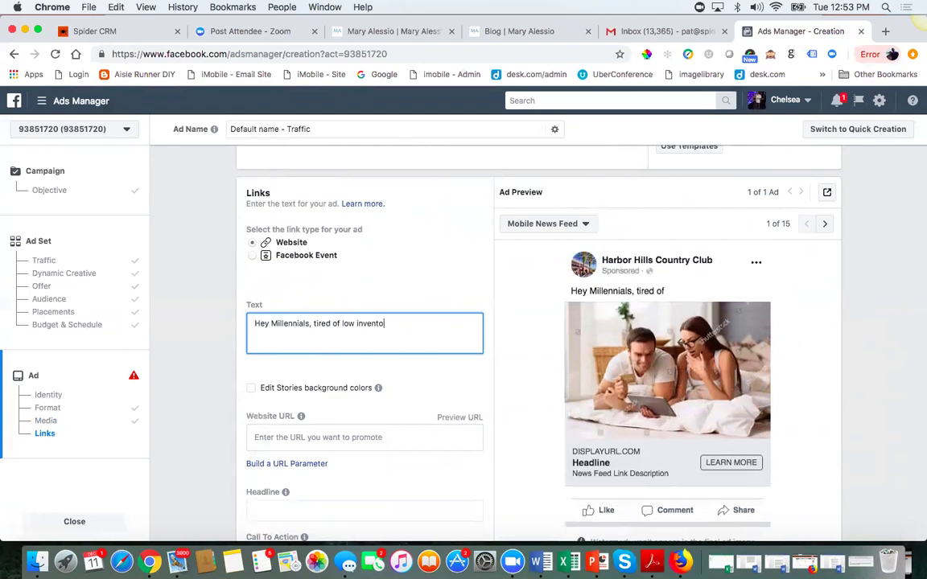
text(ry?  Buy a new)
key(BackSpace)
key(BackSpace)
key(BackSpace)
key(BackSpace)
text(brand new home today for )
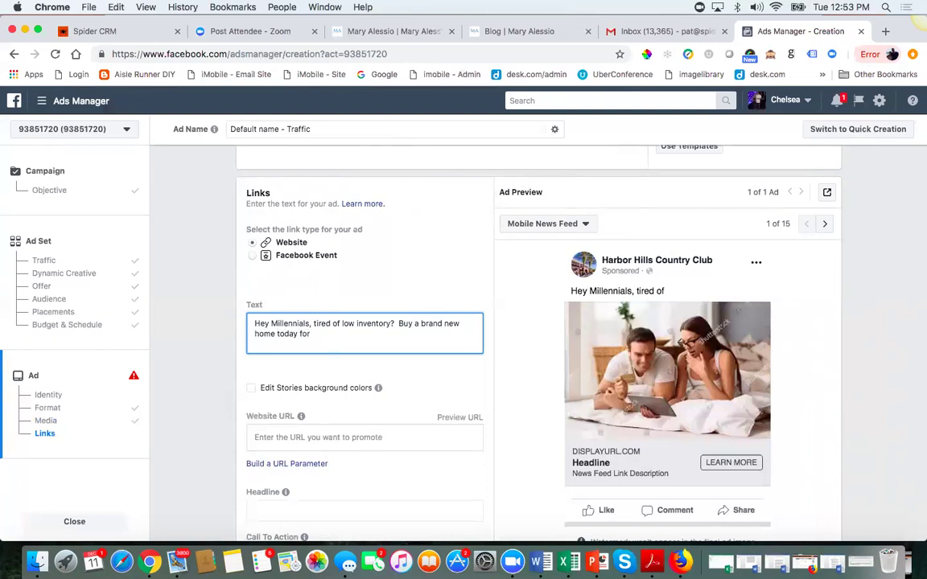
Continue the ad's text with "10% down, 580 Credit Score, learn more to see video on how"
text(10)
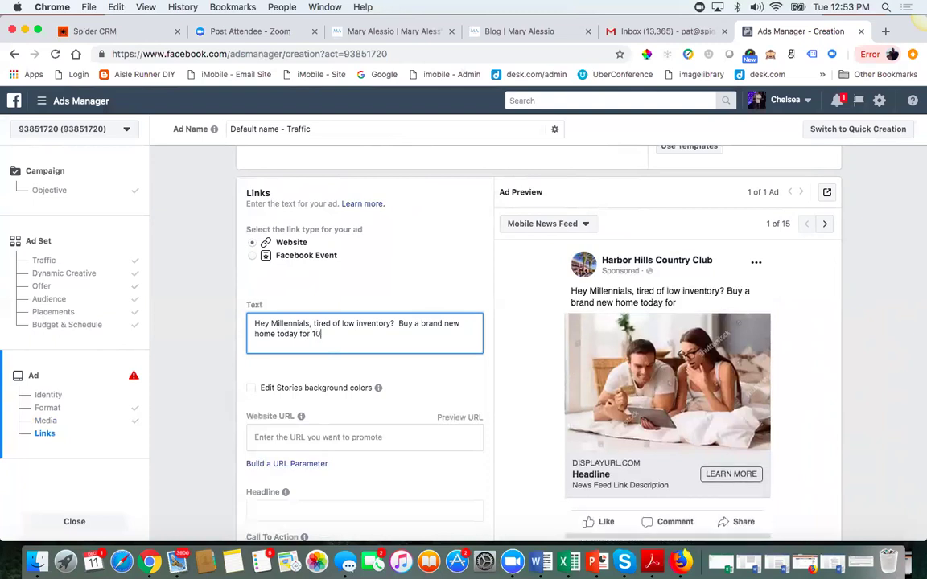
text(% down)
text(,)
text( 580 Fi)
key(BackSpace)
key(BackSpace)
text(Credit Score, )
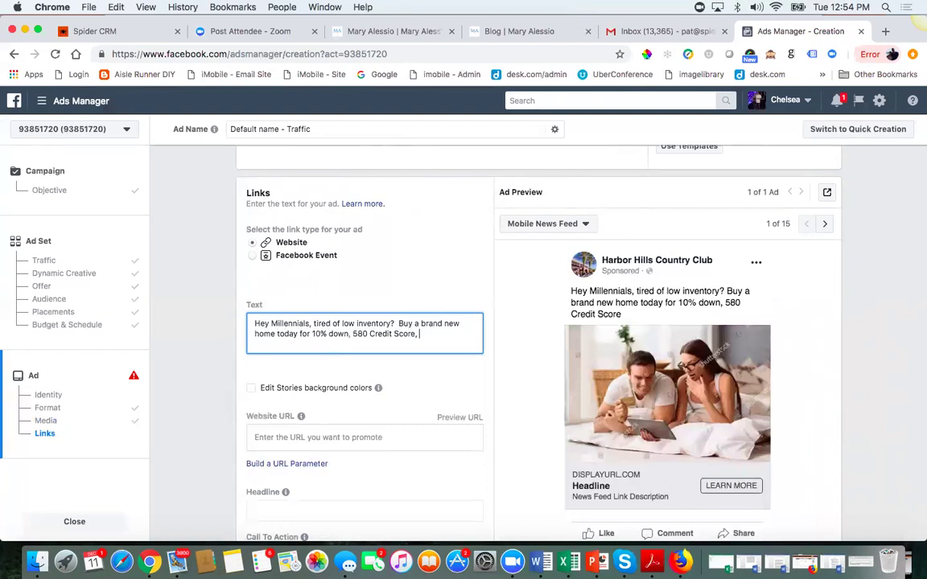
text(learn more to see vi)
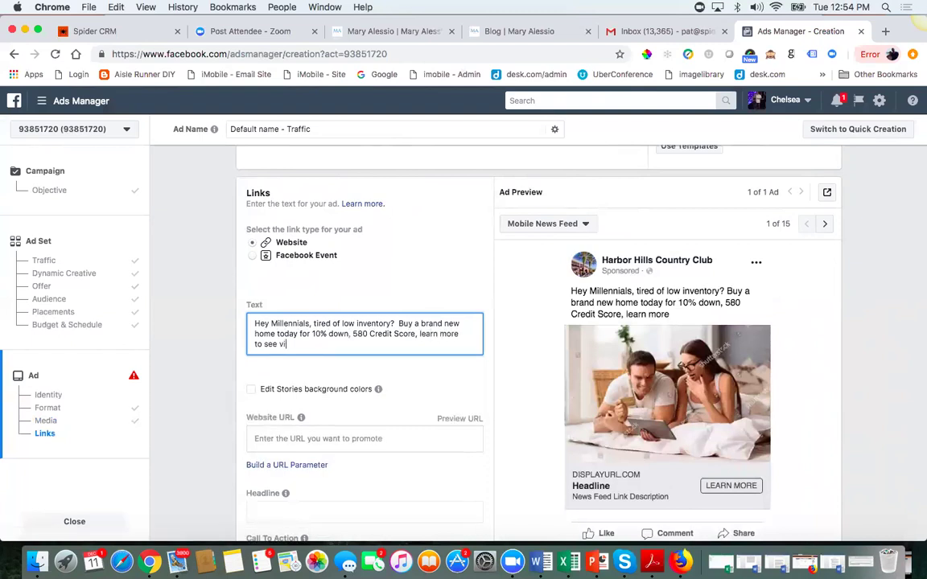
text(deo on how)
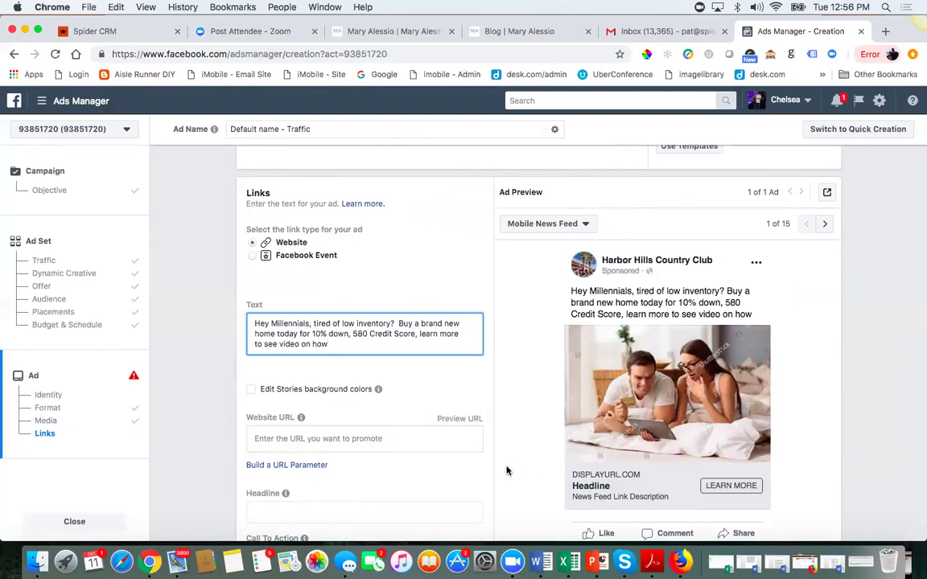
Activate the ad's website URL field, switch to Spider CRM to open Landing Pages, and return to Ads Manager
scroll(507, 471, down, 3)
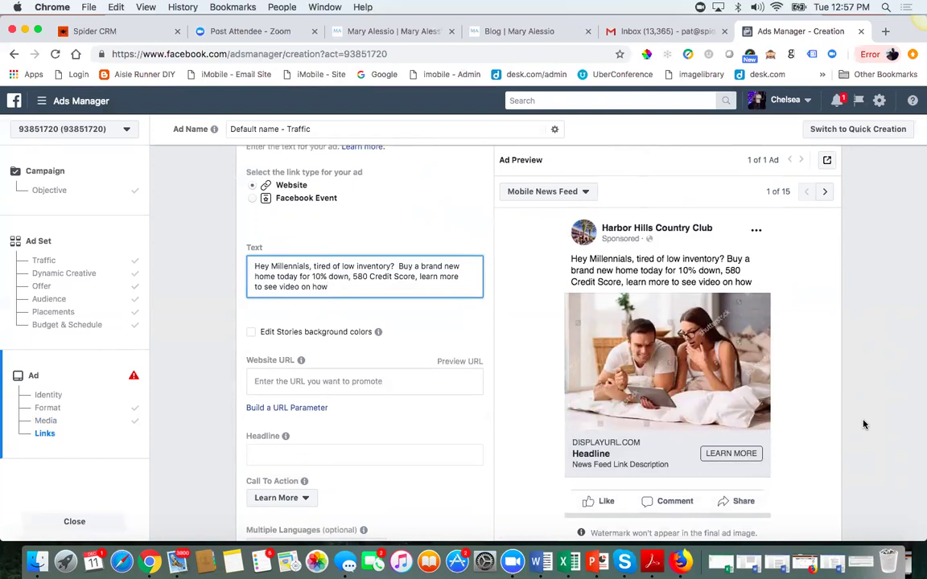
click(346, 383)
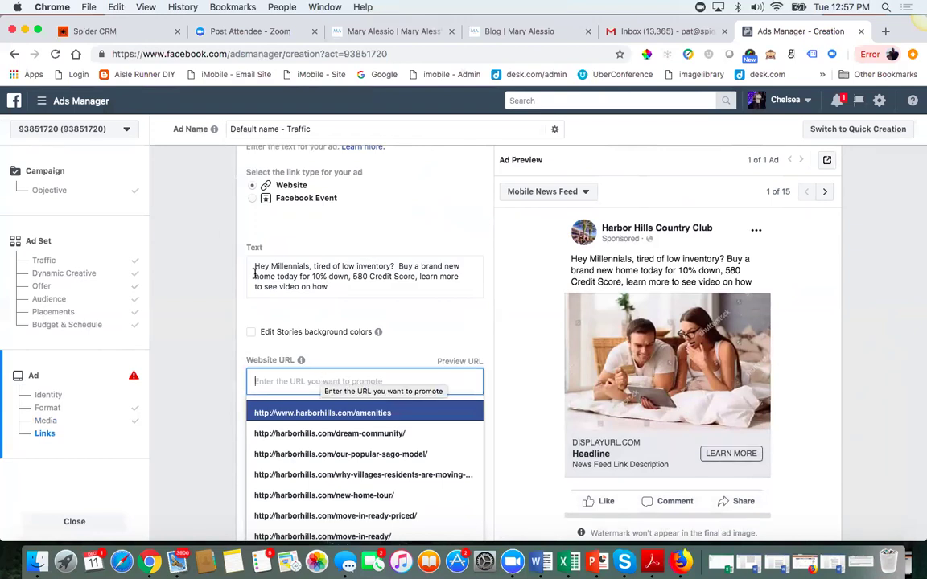
click(120, 29)
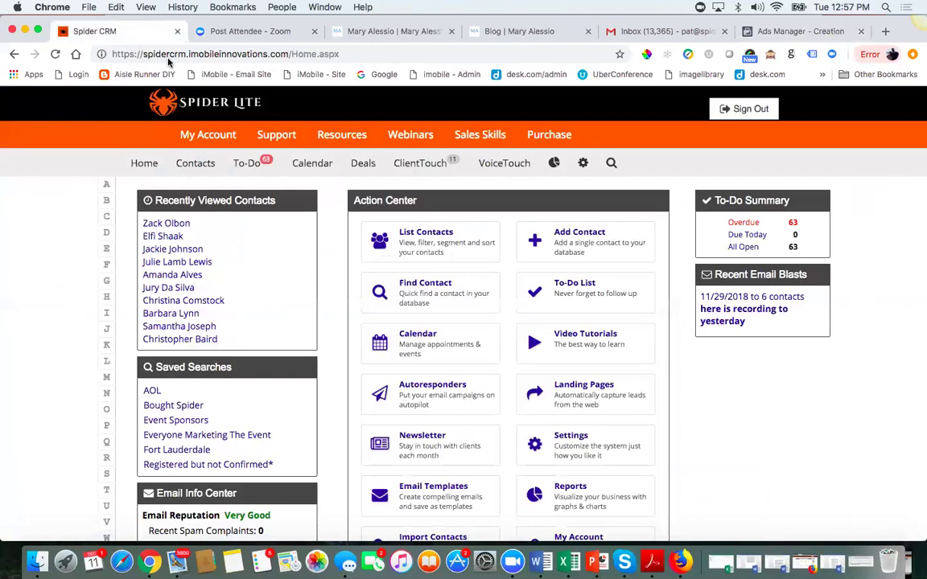
click(593, 396)
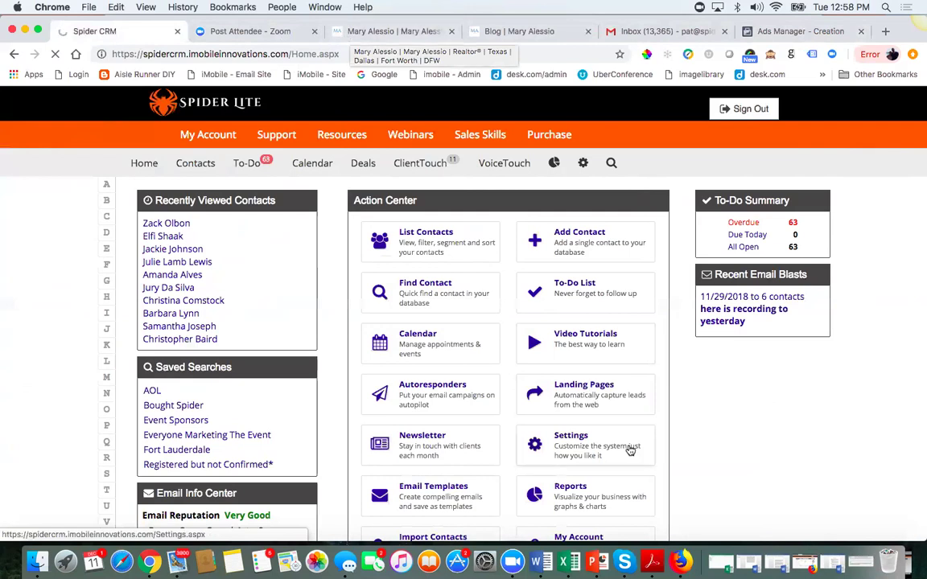
click(789, 32)
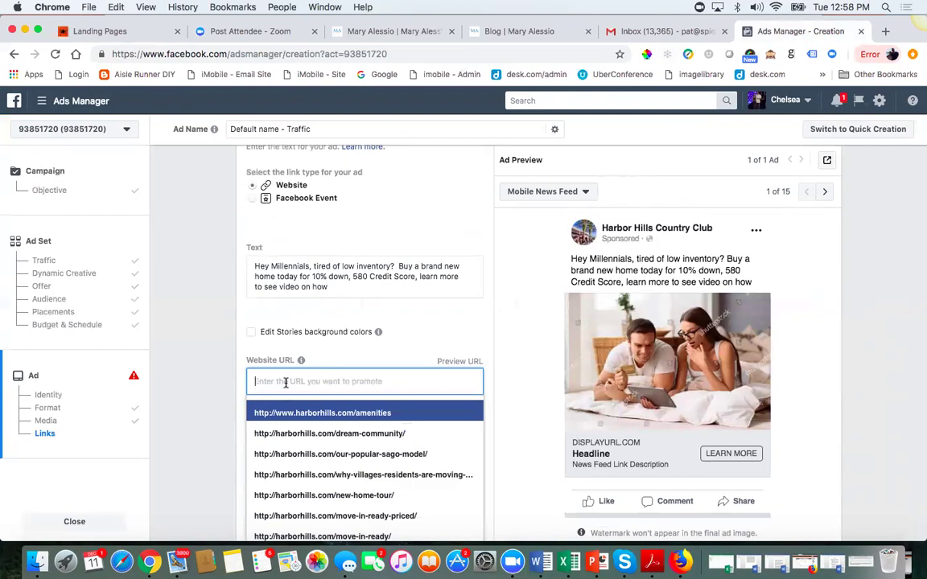
Open the PrimeLending loan officer's website in a new browser tab
click(886, 34)
text(j)
key(BackSpace)
key(BackSpace)
text(fins)
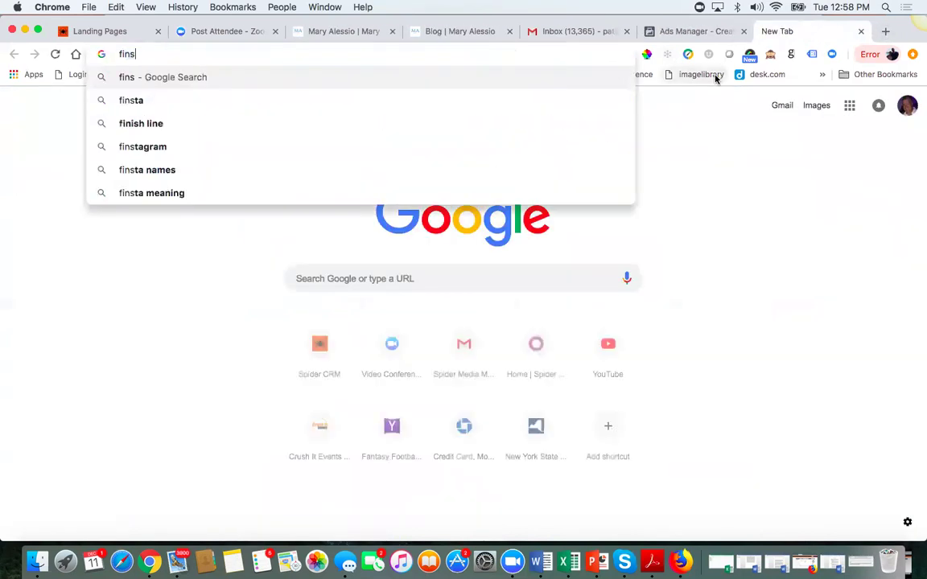
key(BackSpace)
text(d)
key(Return)
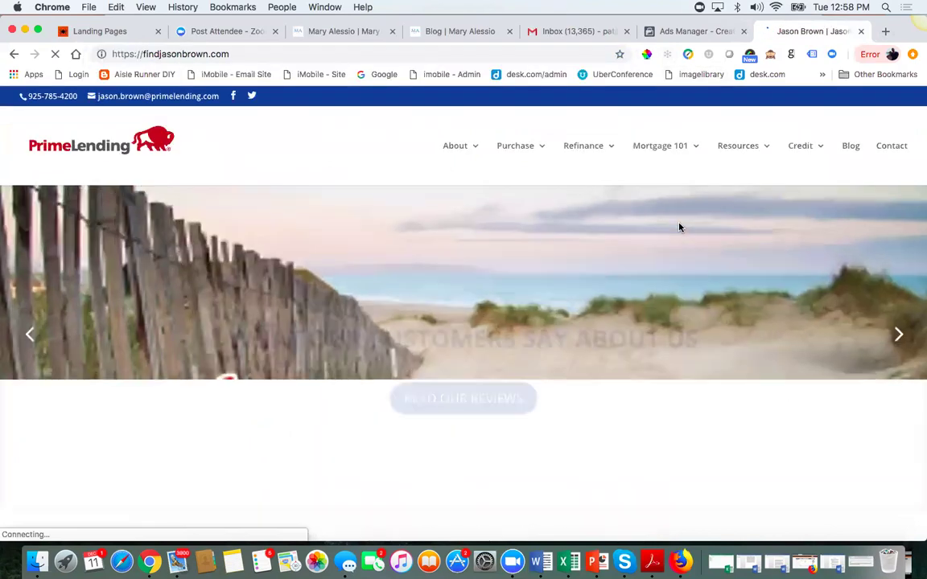
Open the lender site's blog, then its Resources video library
mouse_move(815, 153)
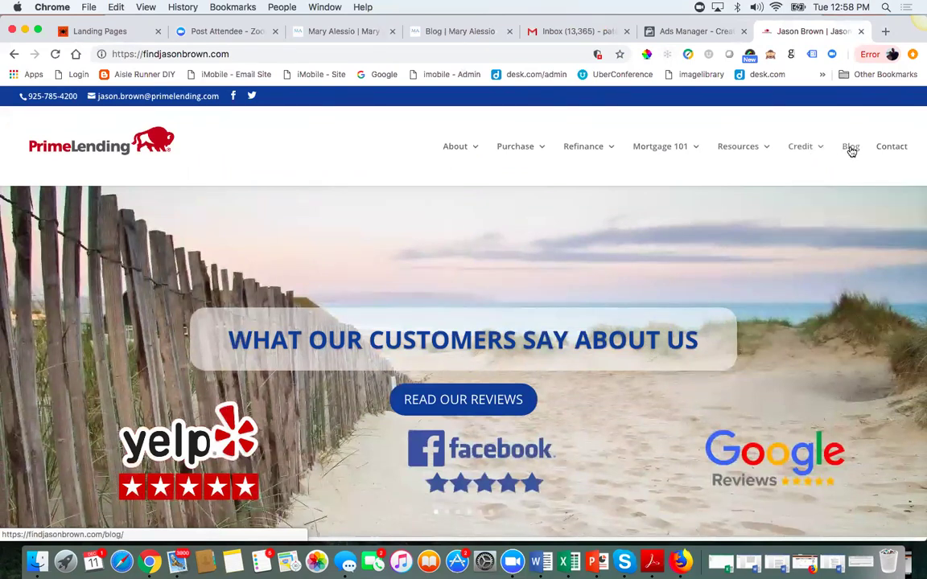
click(850, 148)
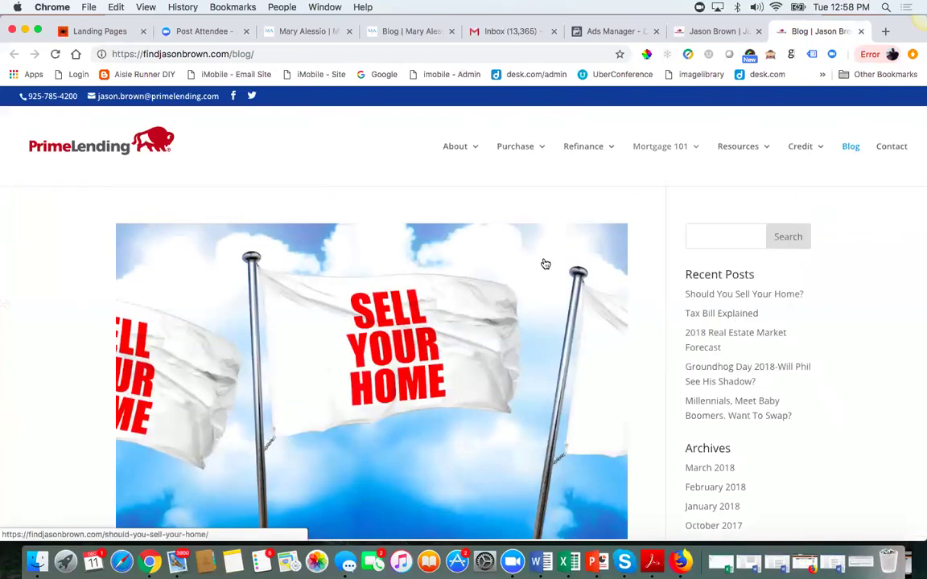
click(730, 149)
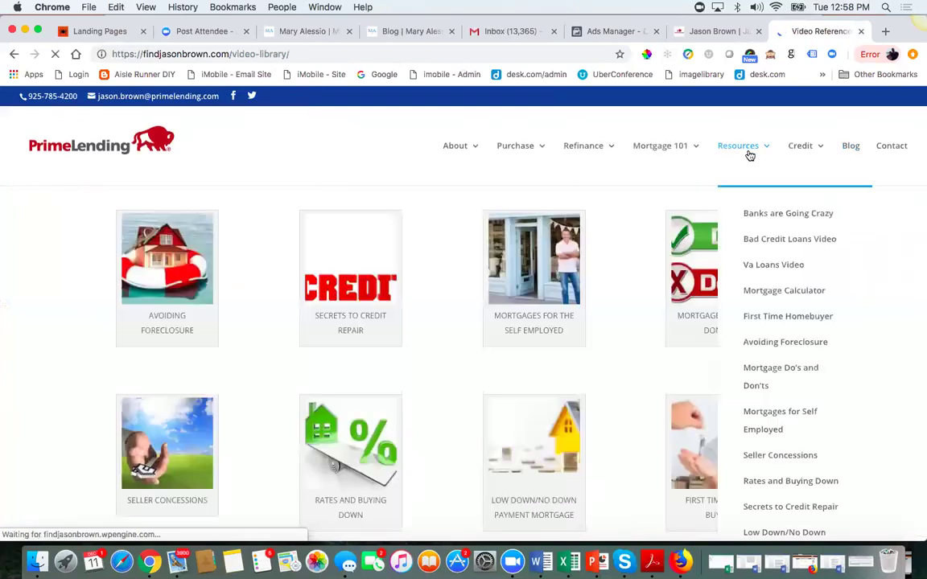
Find the First Time Home Buyer video in the library, open its page and copy the page's web address
scroll(392, 290, down, 3)
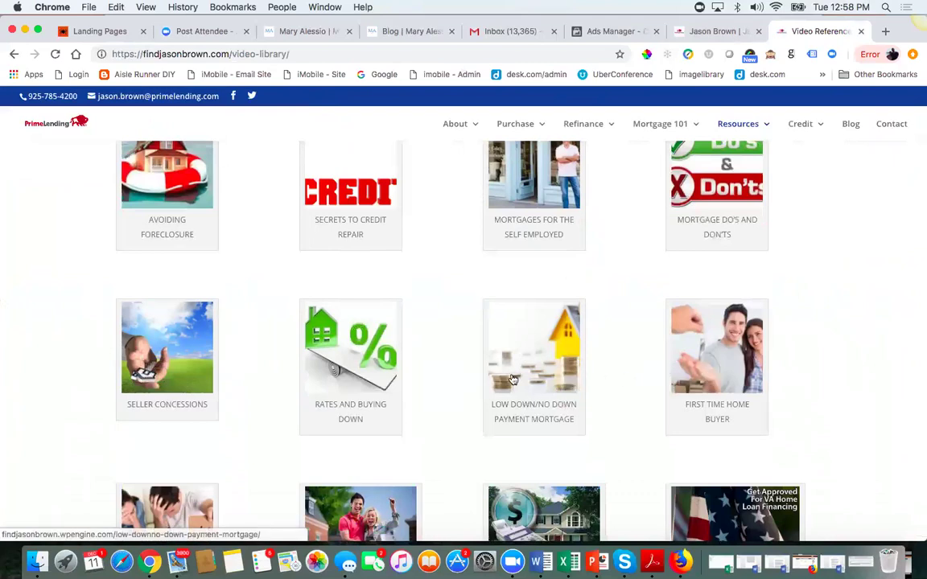
scroll(488, 373, down, 2)
scroll(489, 374, down, 3)
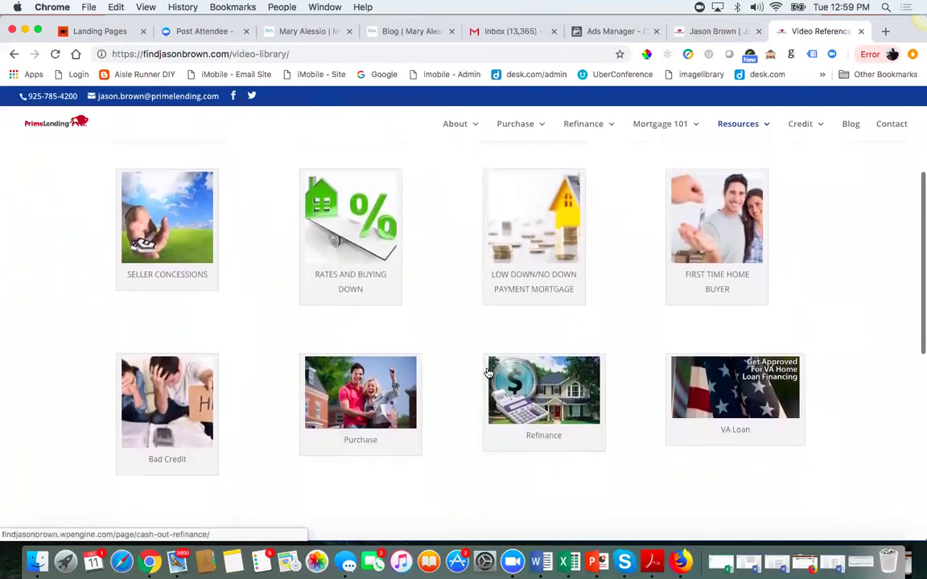
scroll(489, 374, up, 2)
click(738, 273)
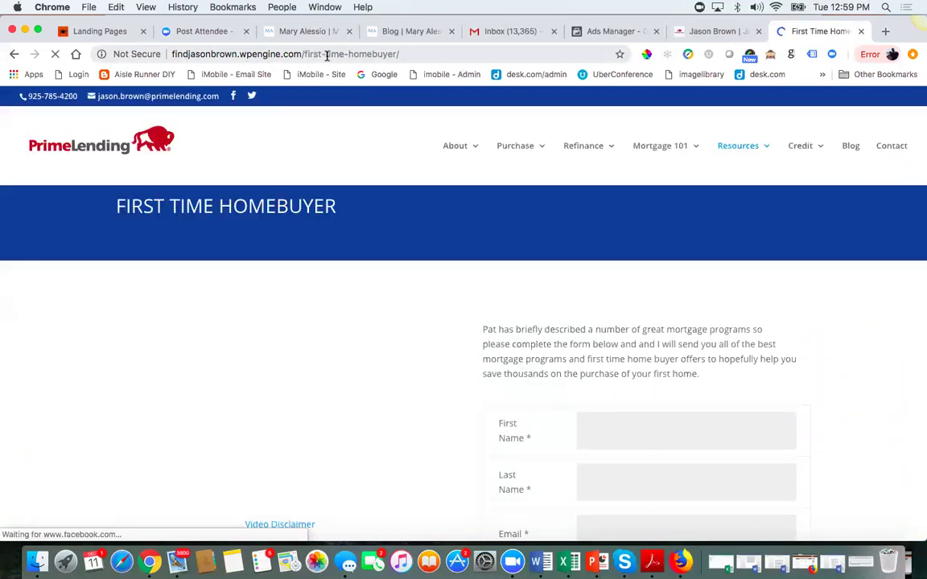
click(412, 53)
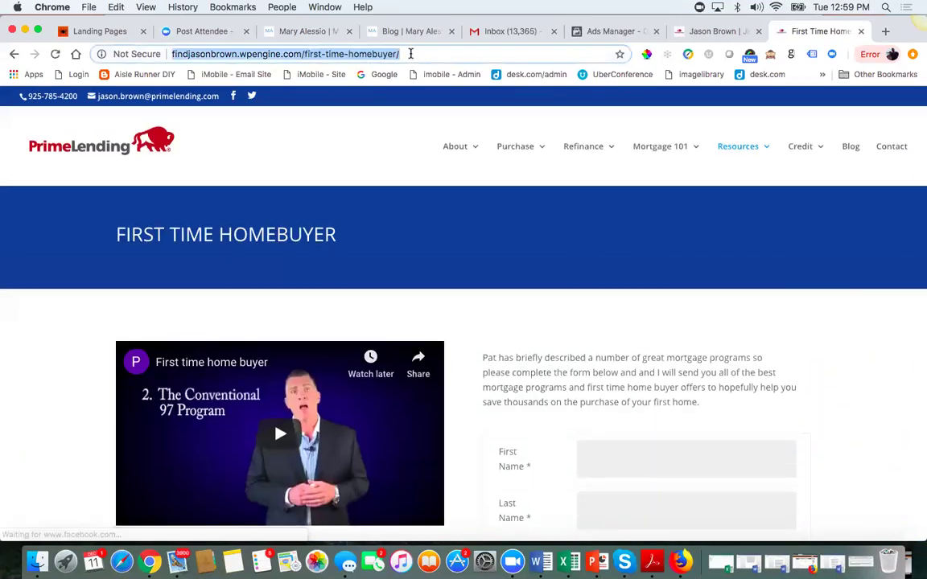
key(super+c)
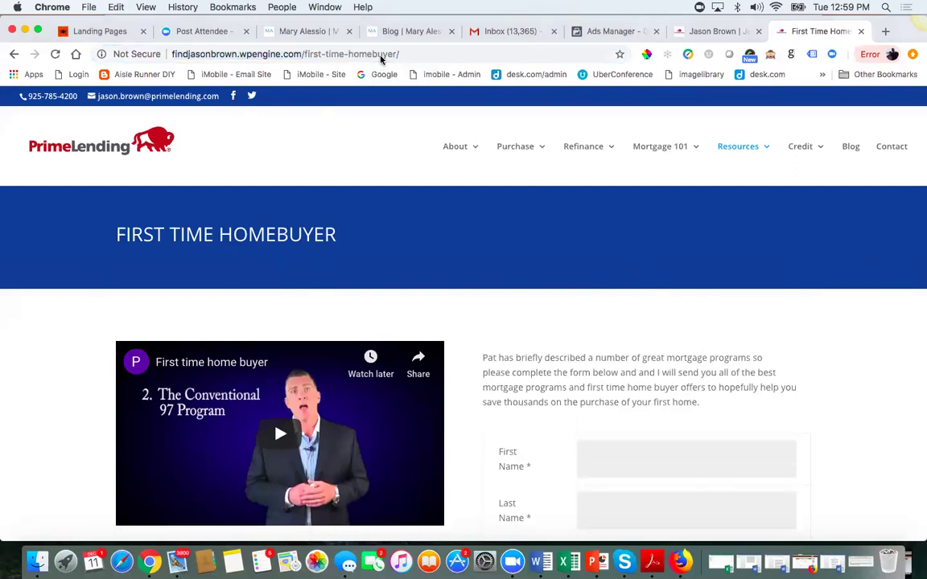
Return to Ads Manager and paste the copied first-time-homebuyer page address as the ad's website URL
click(605, 32)
click(346, 382)
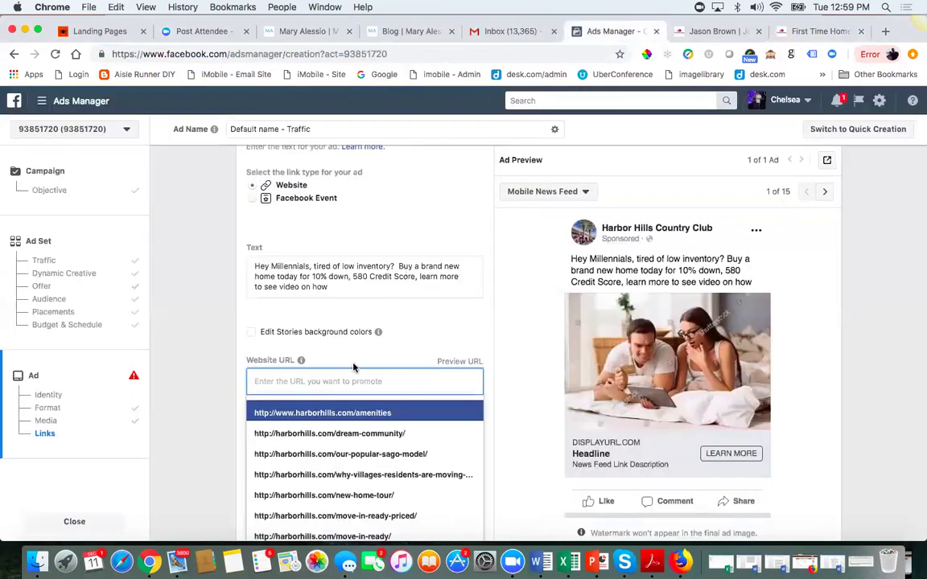
key(super+v)
Set the ad's headline to "Best New Construction Loan on The Market: SIMPLE"
scroll(393, 442, down, 1)
scroll(379, 435, down, 1)
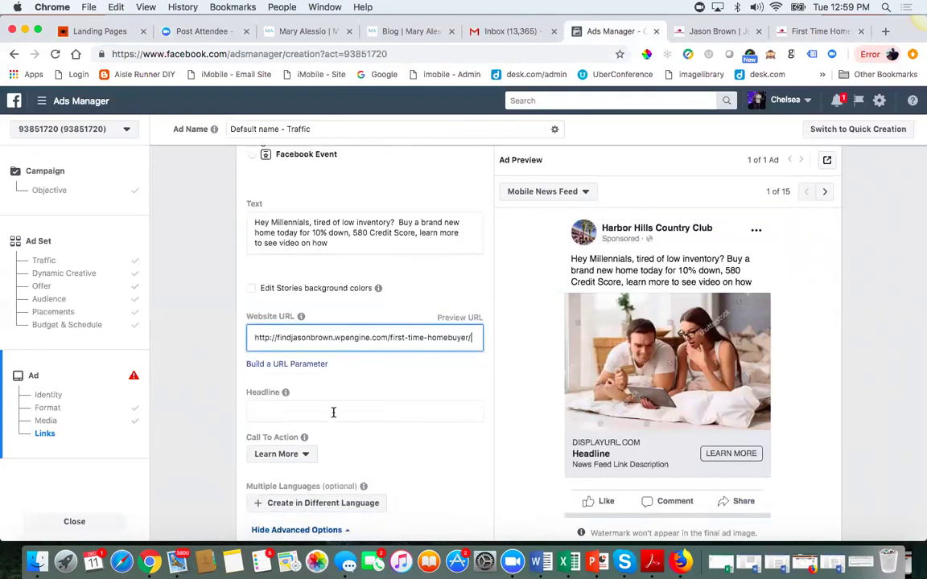
click(333, 412)
text(Best N)
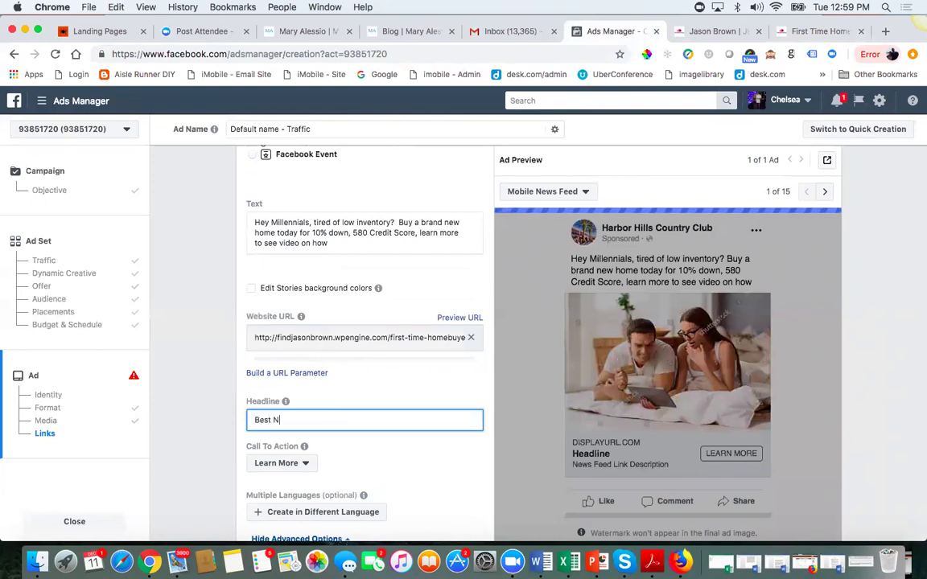
text(ew Construction )
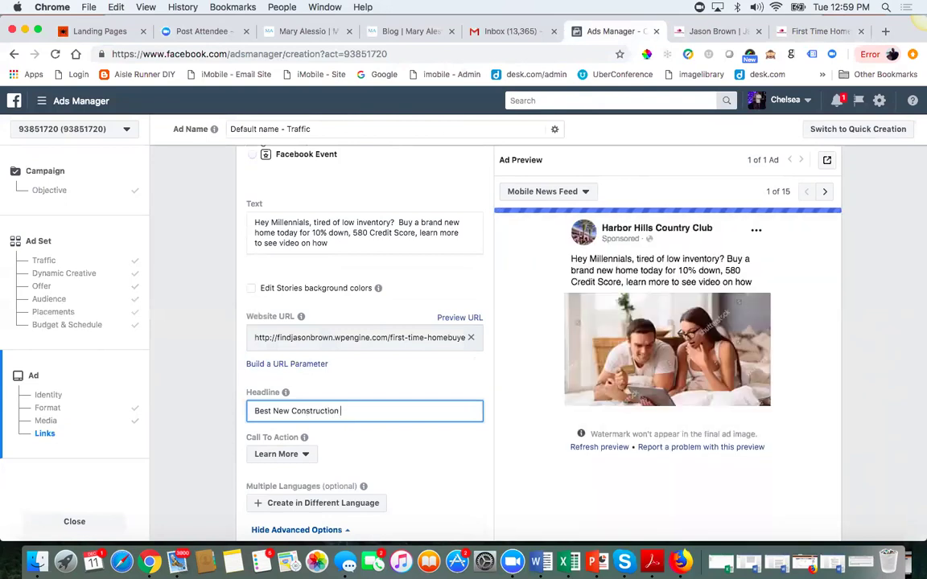
text(Lo)
text(on Te M)
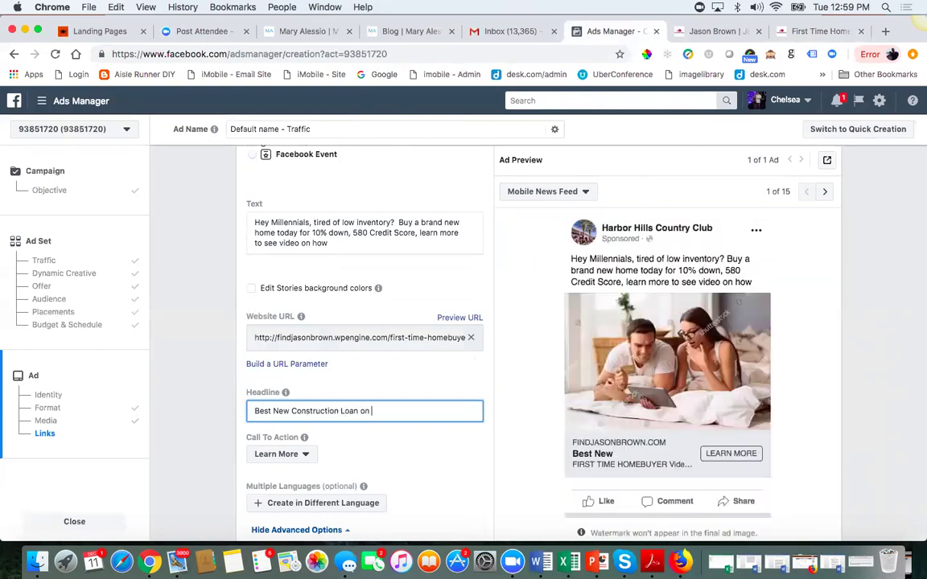
key(BackSpace)
key(BackSpace)
text(he Market: SIMPLE)
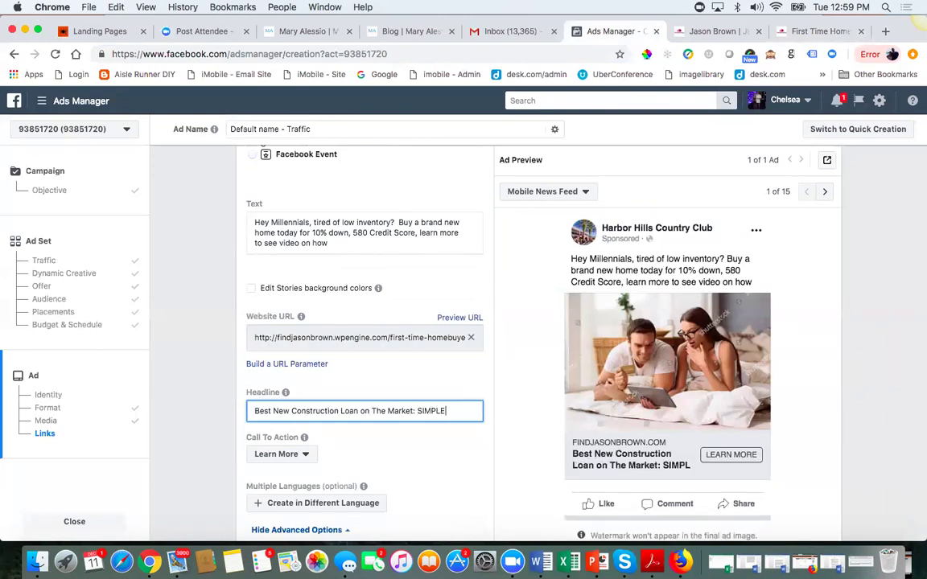
Enter the loan officer's own .com website domain as the ad's display link
scroll(321, 462, down, 3)
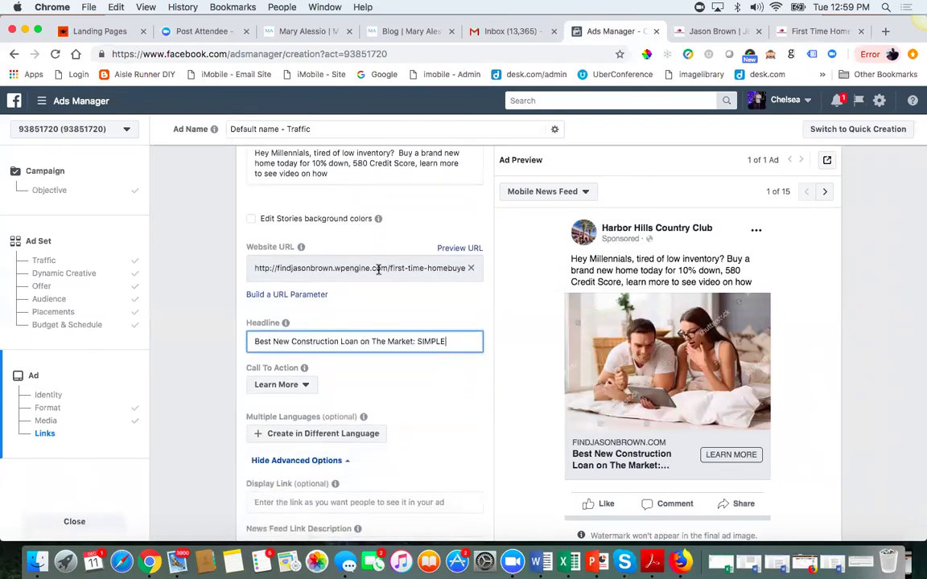
scroll(408, 466, down, 3)
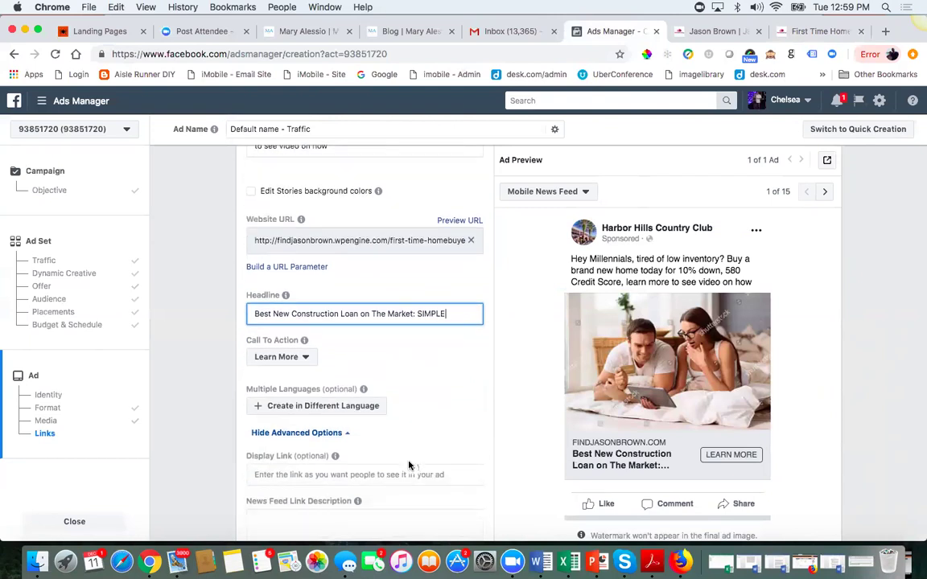
click(318, 424)
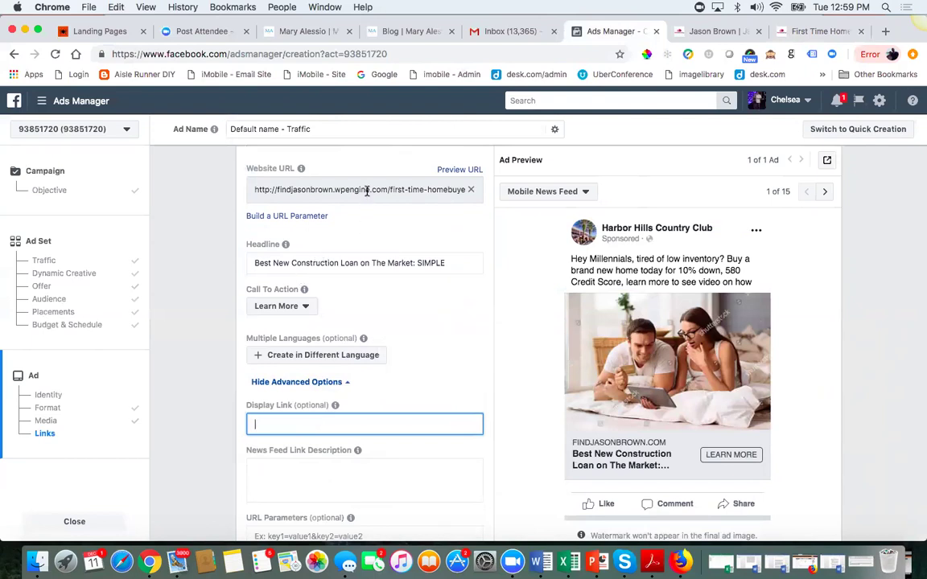
text(findja)
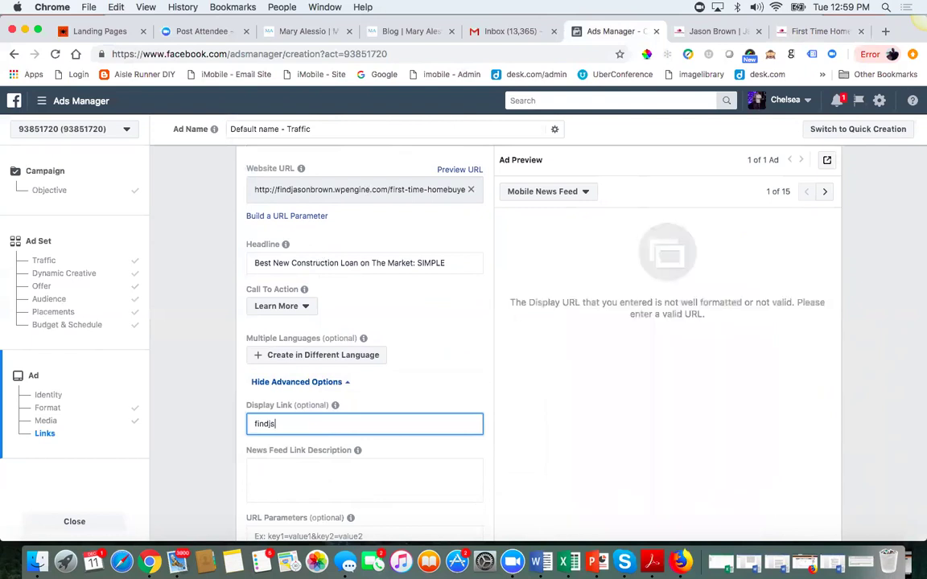
text(sonbrown.com)
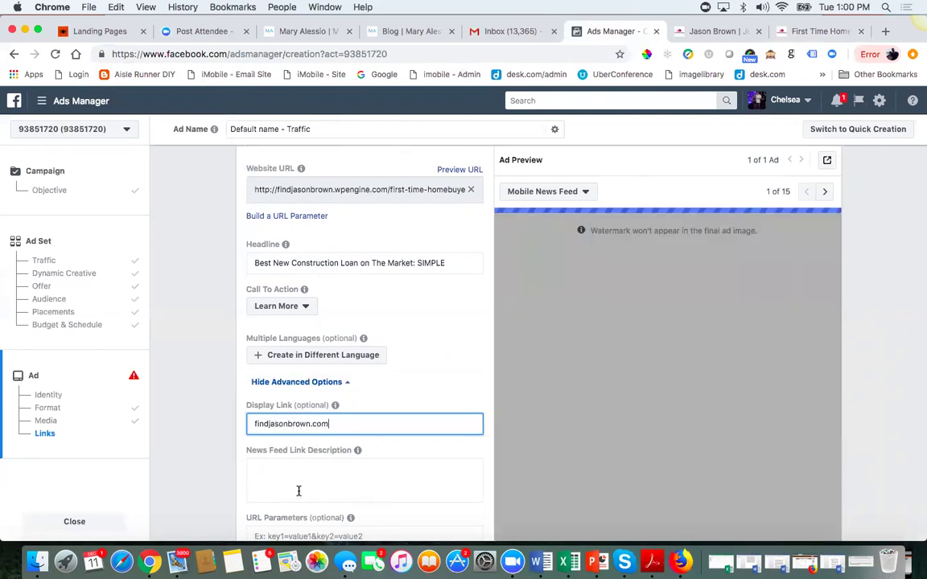
Activate the News Feed link description field, then review the URL parameters and conversion tracking settings at the end of the ad form
scroll(300, 493, down, 2)
click(278, 404)
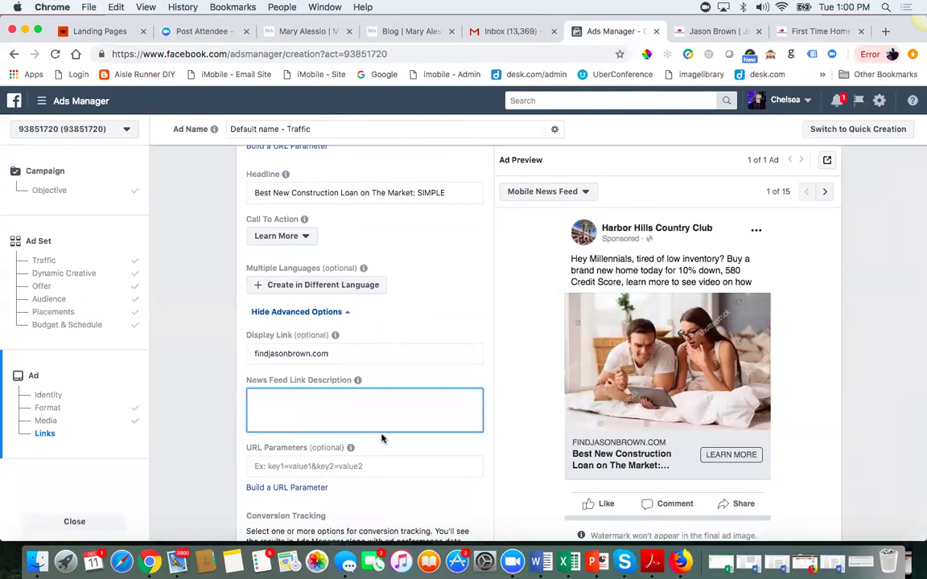
scroll(374, 433, down, 3)
scroll(382, 438, down, 3)
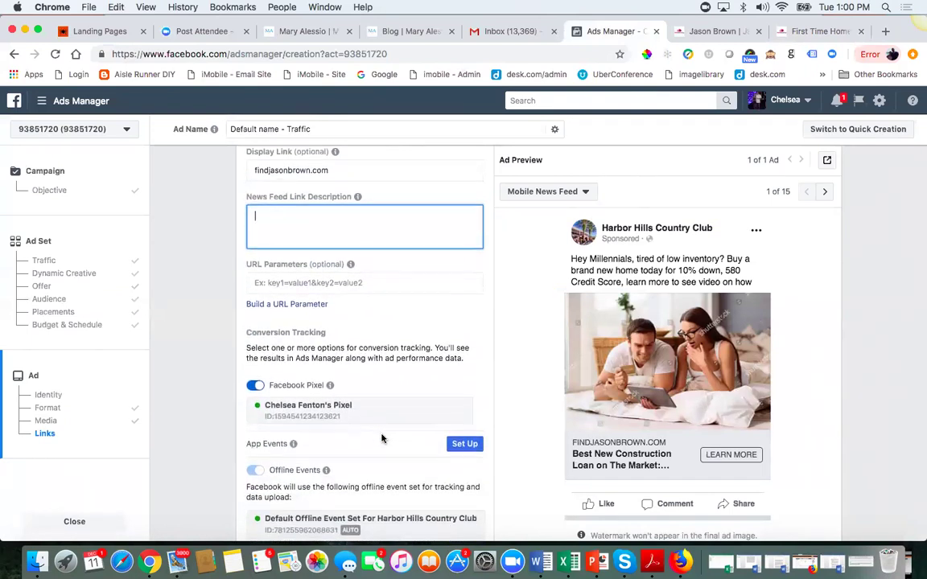
scroll(382, 438, down, 2)
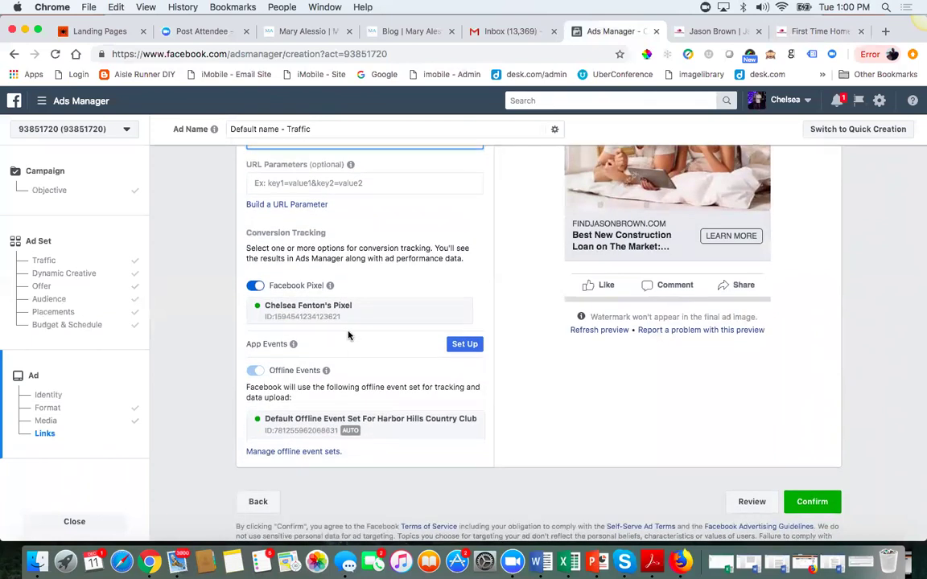